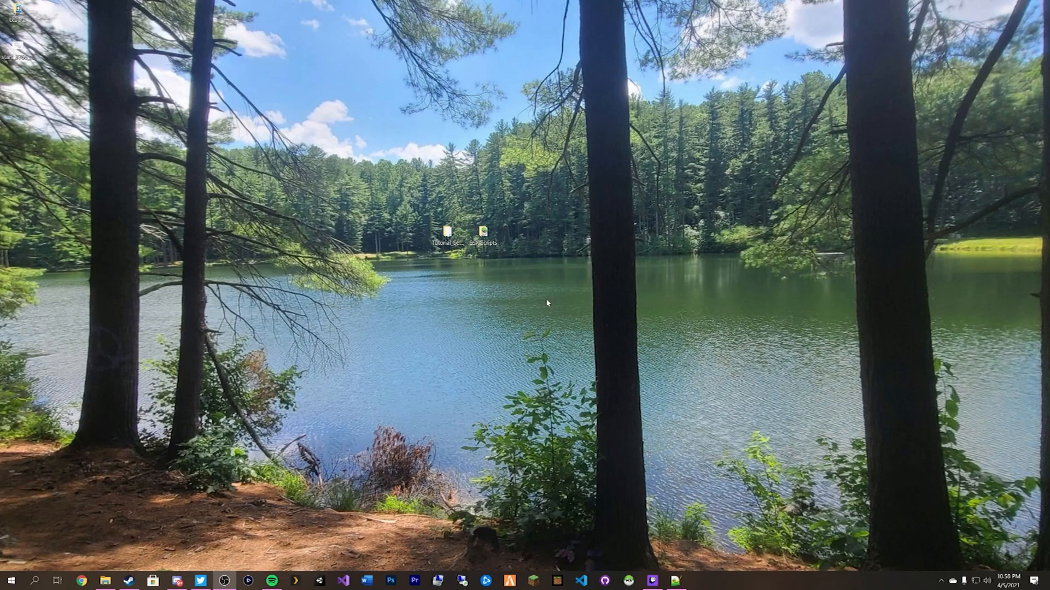
Open the ESX Scripts folder, look over esxfull.sql and the esx_ resource folders, and move the window right.
double_click(495, 240)
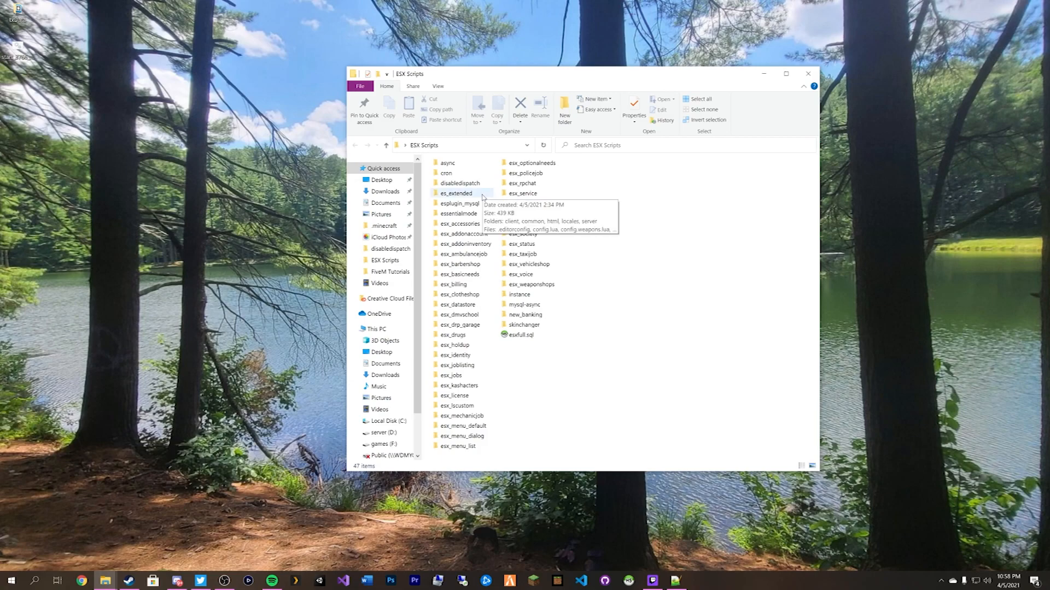
click(522, 336)
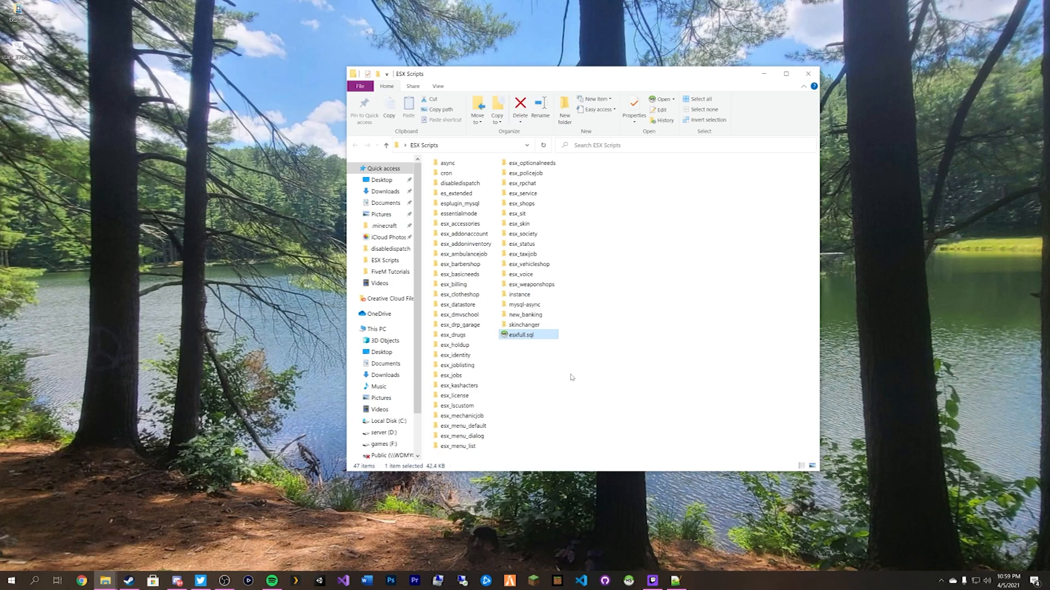
click(541, 316)
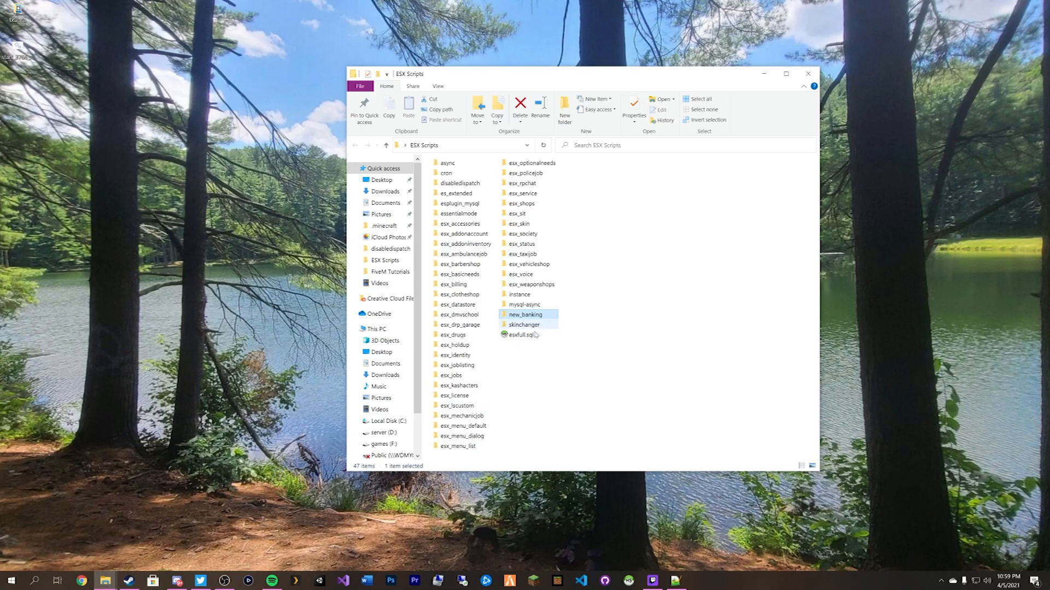
click(464, 386)
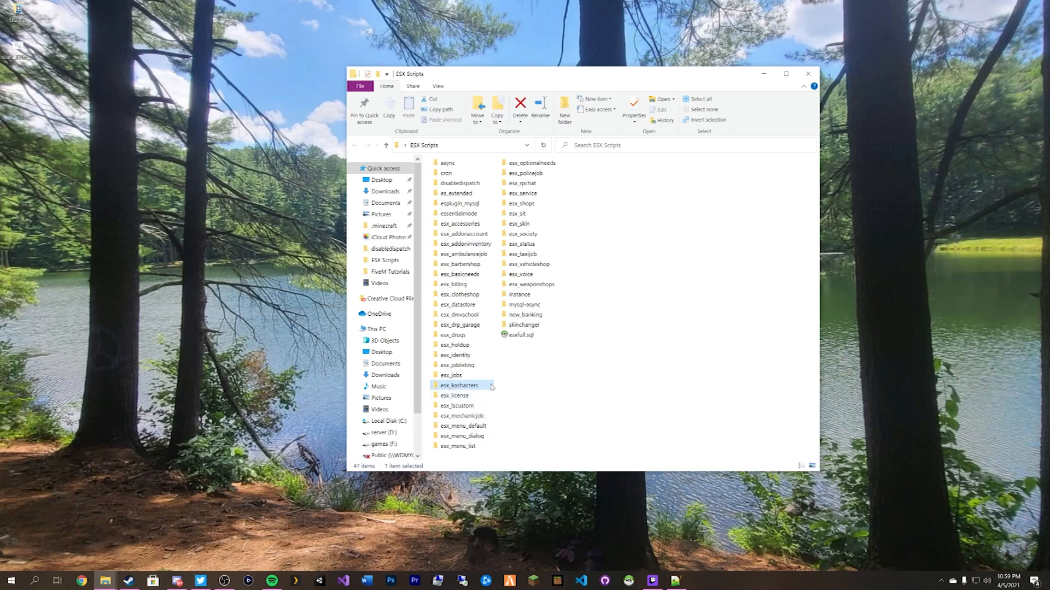
click(546, 389)
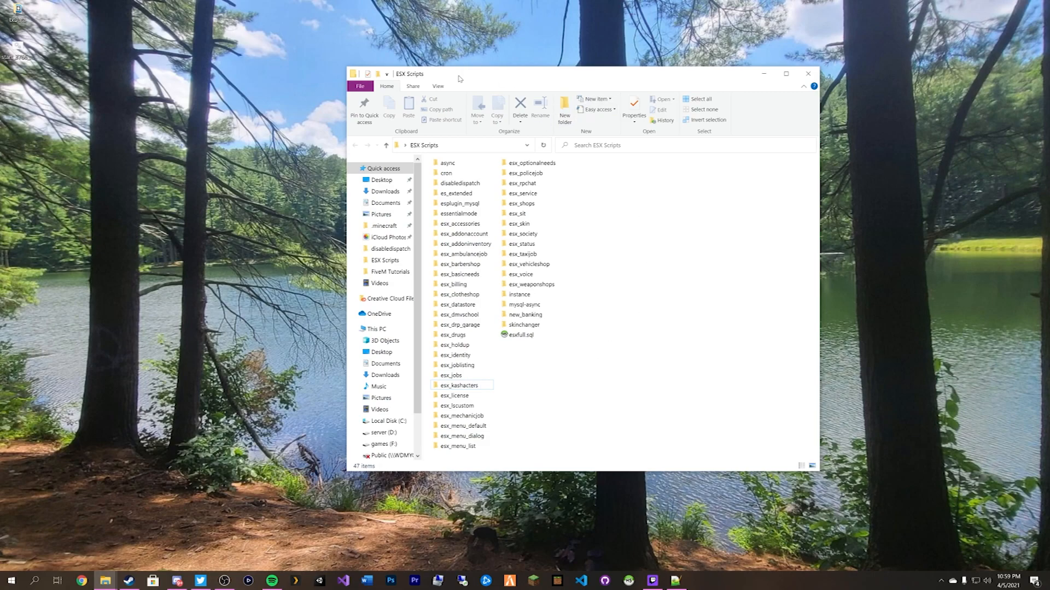
drag(460, 79, 639, 66)
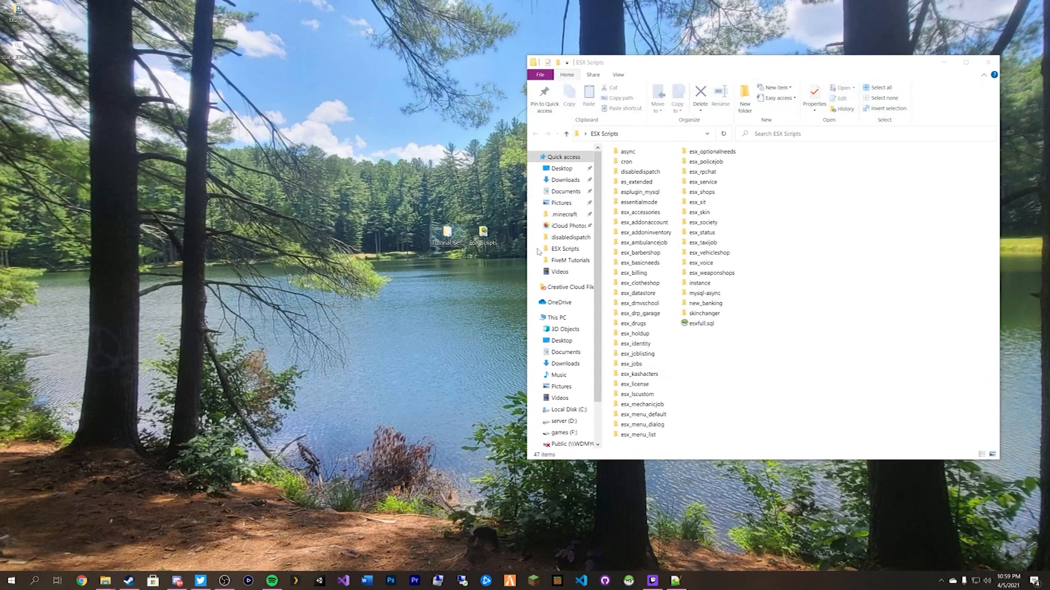
Open the Tutorial_Server folder and tile it on the left beside ESX Scripts.
double_click(447, 233)
drag(755, 70, 398, 76)
click(834, 252)
drag(631, 66, 675, 69)
drag(487, 78, 399, 75)
click(816, 370)
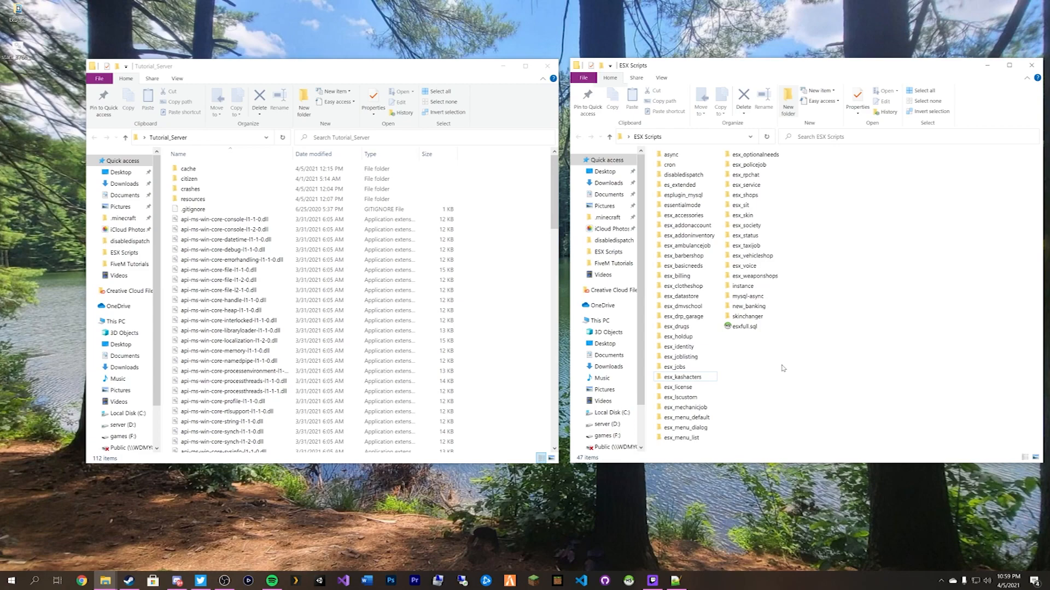
Check the resources folder in Tutorial_Server, then launch FXServer.exe to start the server.
click(277, 200)
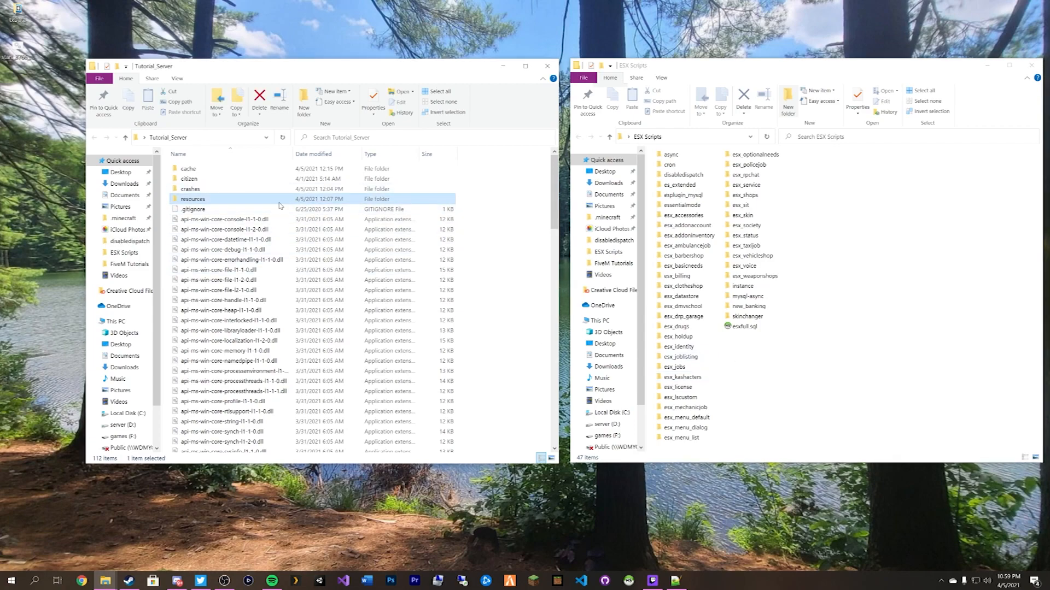
double_click(245, 200)
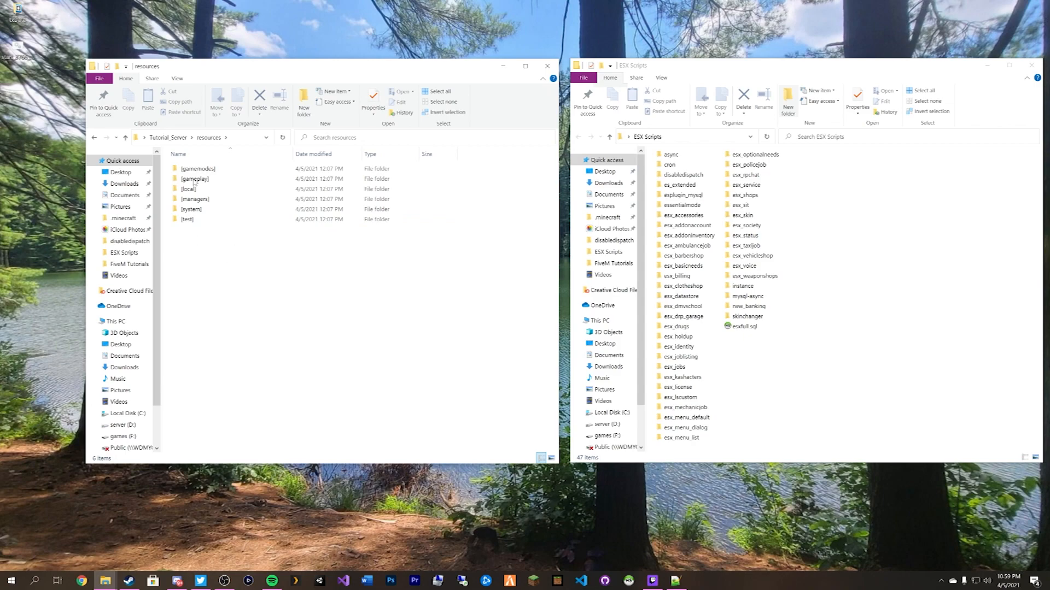
click(168, 138)
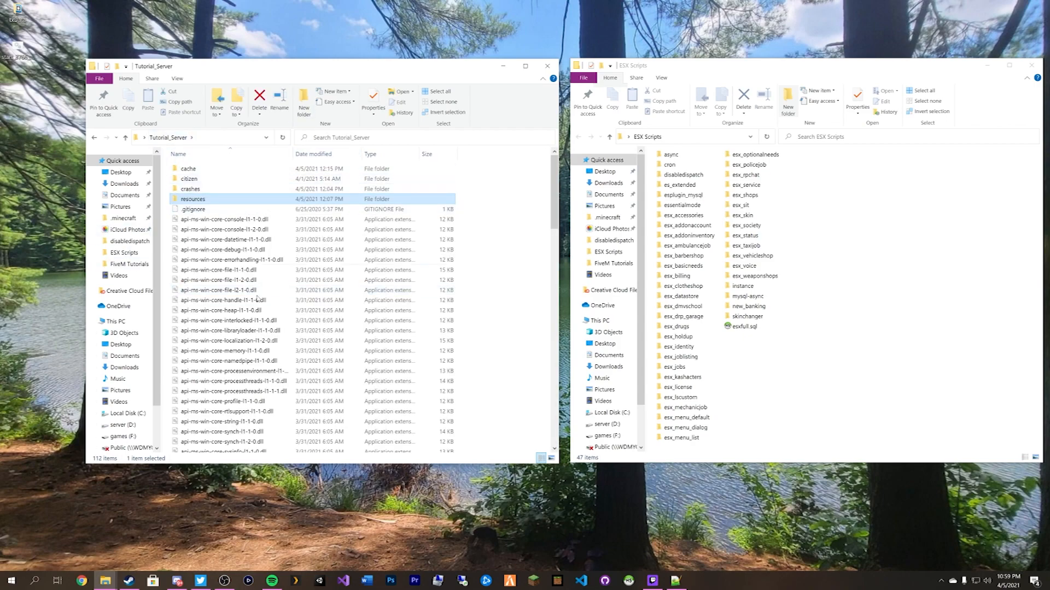
scroll(255, 290, down, 20)
double_click(211, 214)
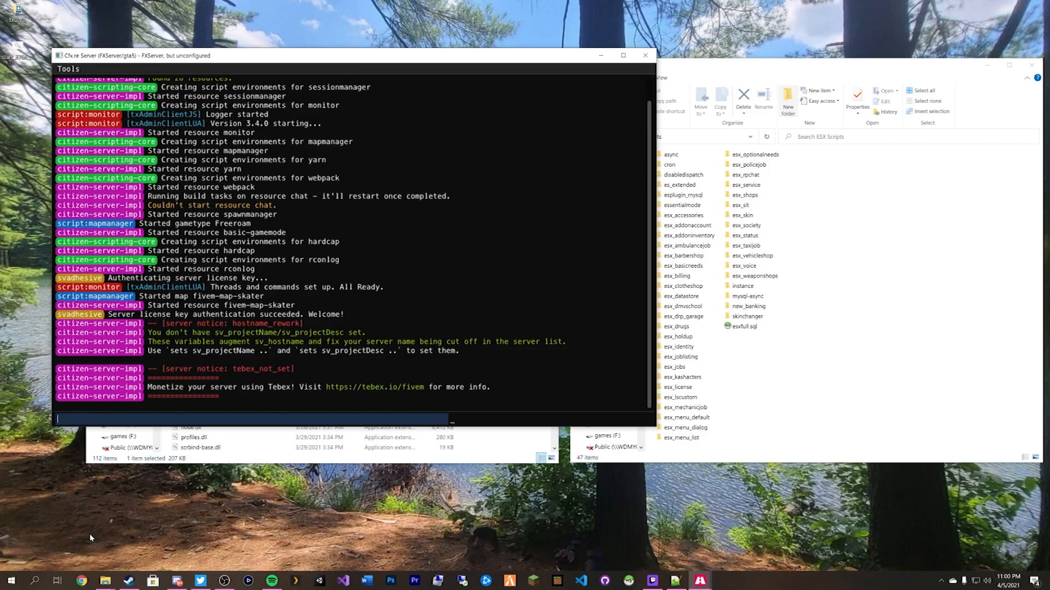
Sign in to txAdmin at localhost:40120 with CitizenFX and stop the running server.
click(82, 581)
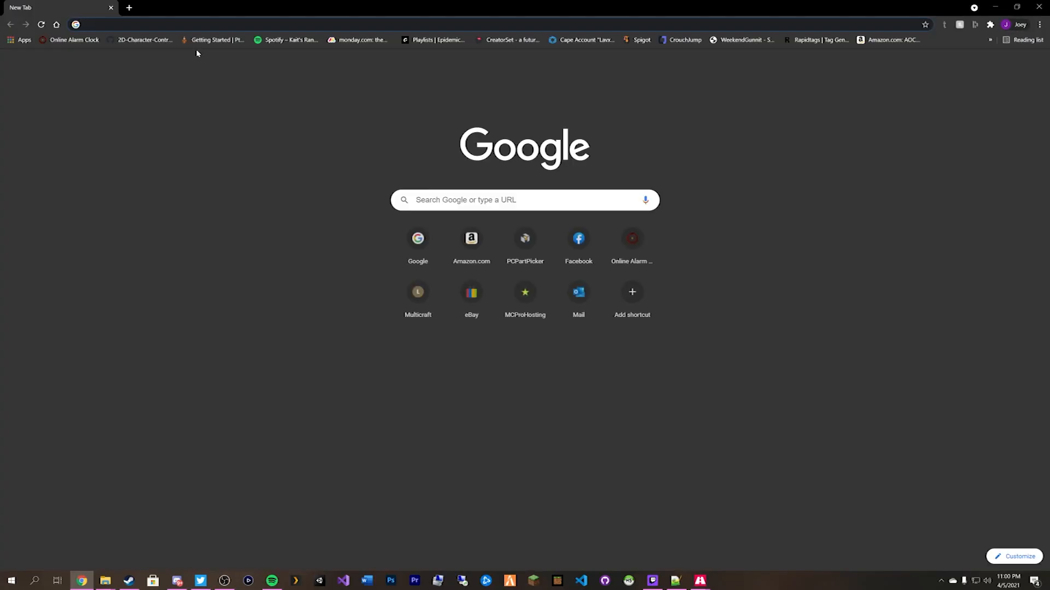
text(localhost:40120)
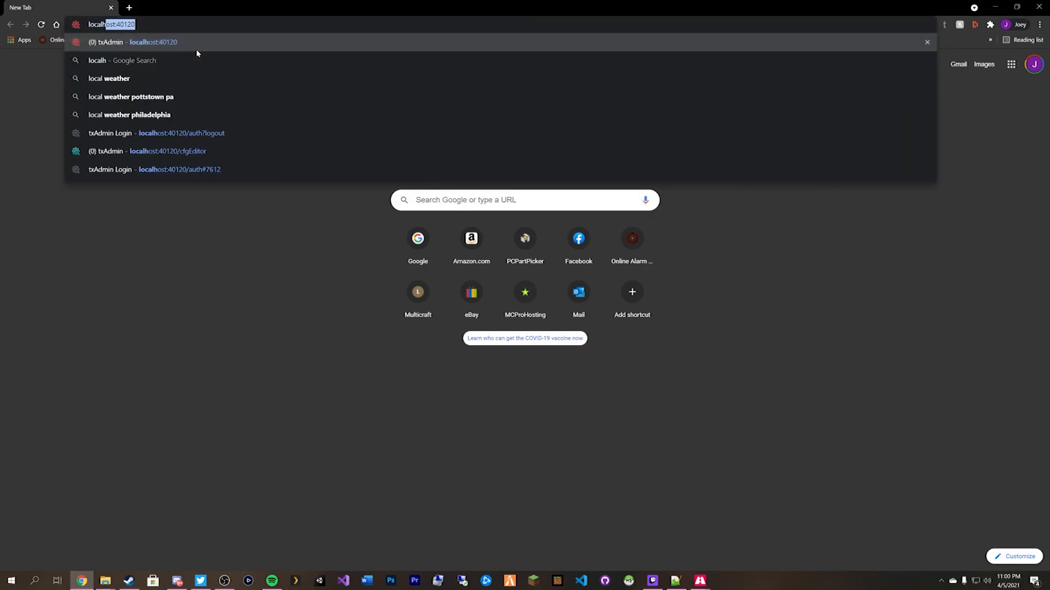
key(Return)
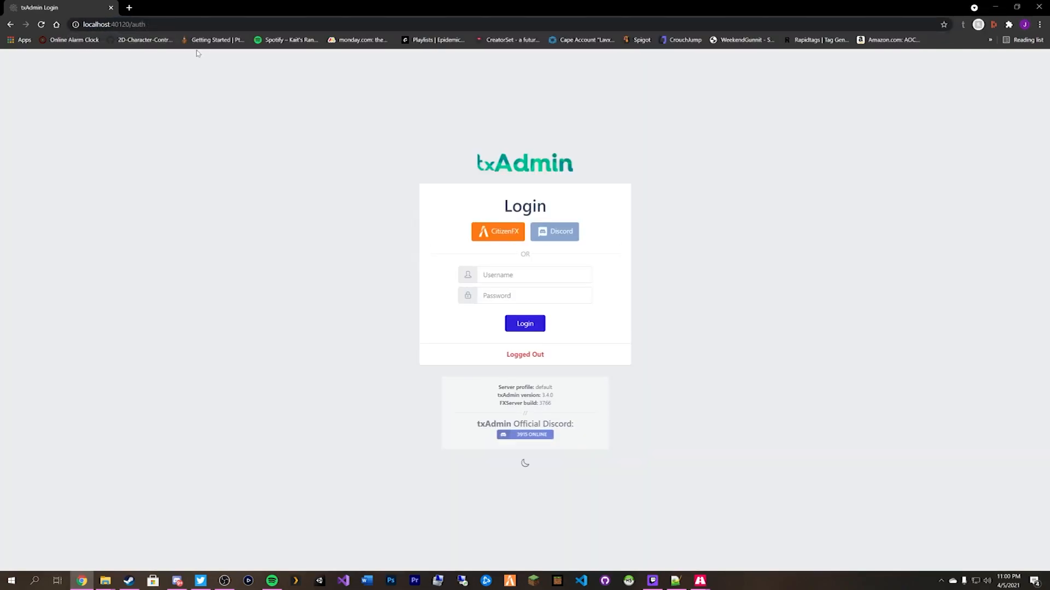
click(488, 241)
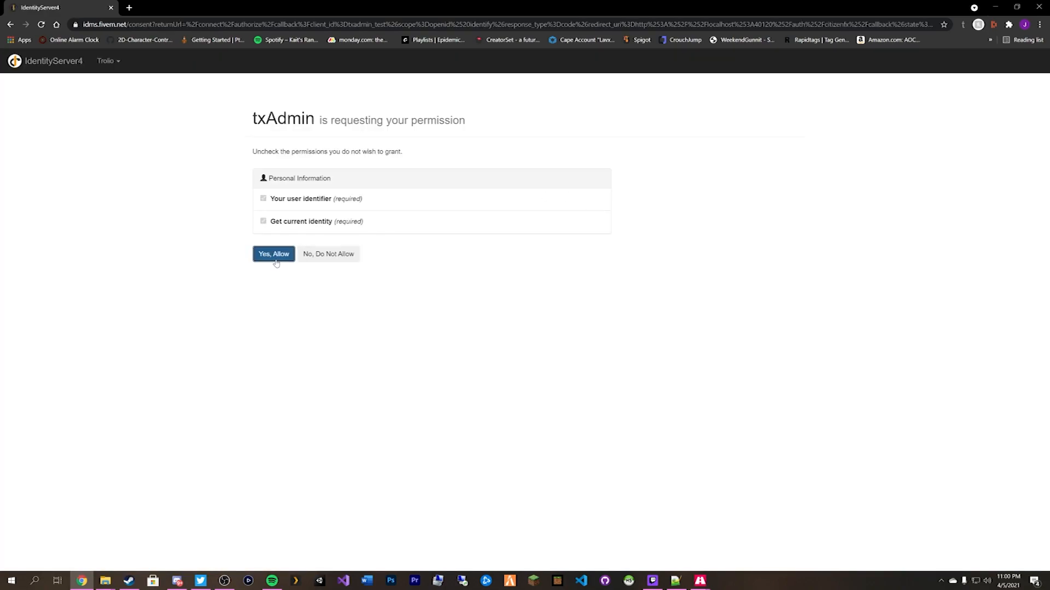
click(274, 255)
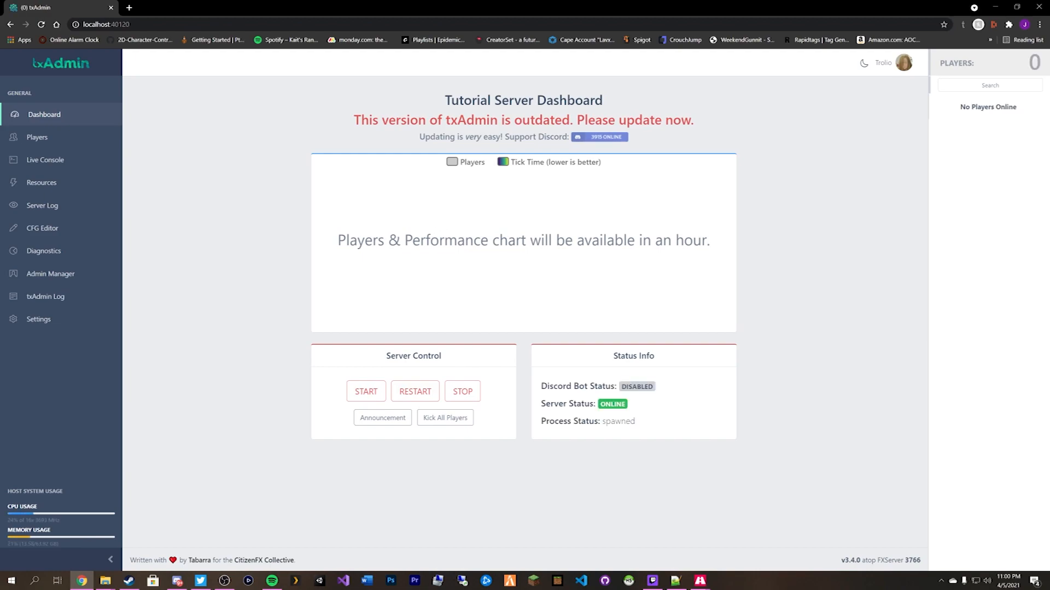
click(462, 392)
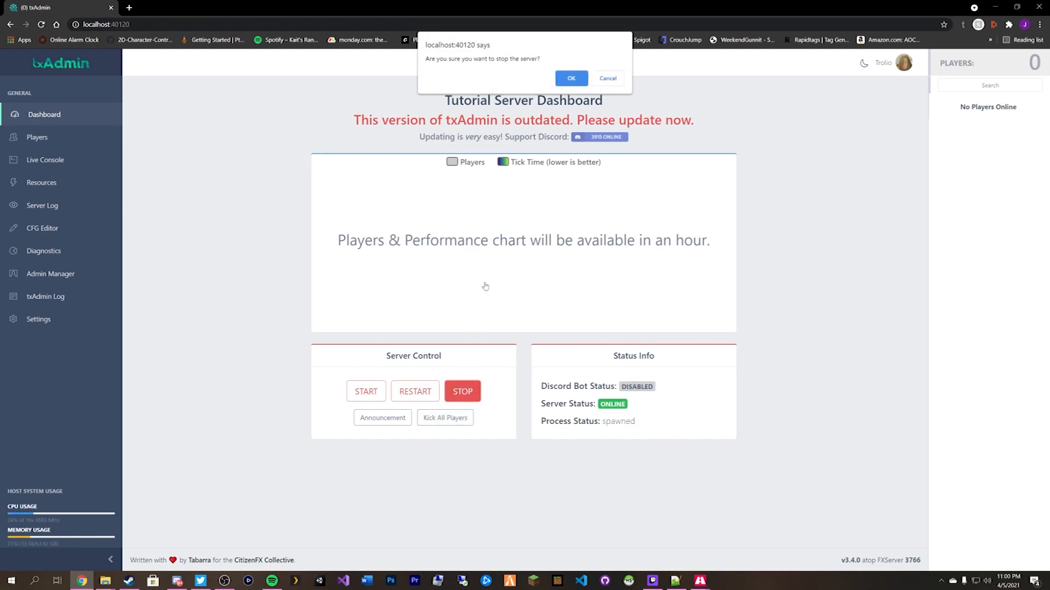
click(569, 78)
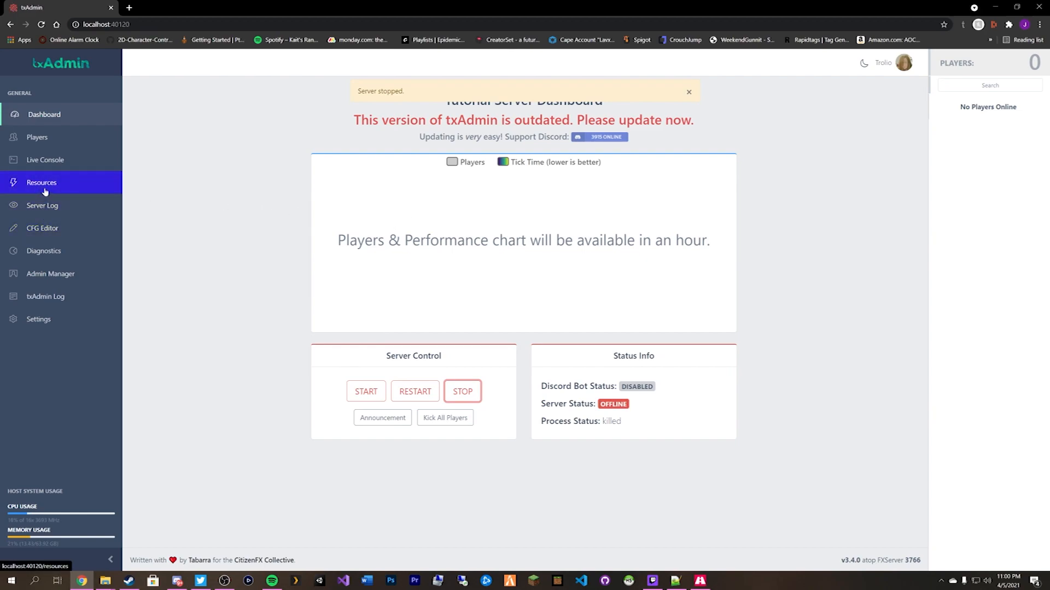
click(46, 229)
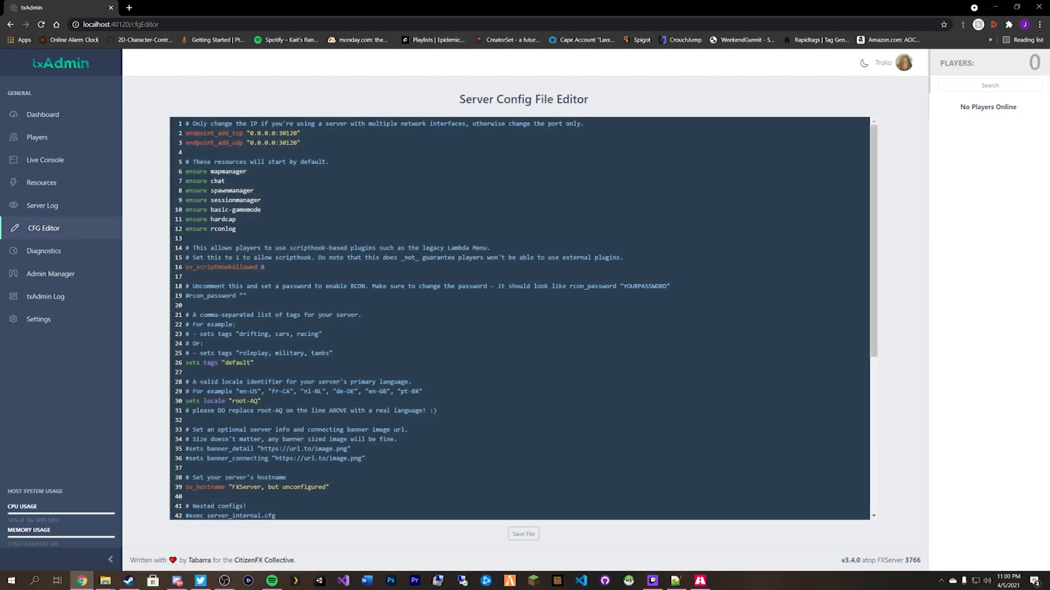
scroll(520, 317, down, 2)
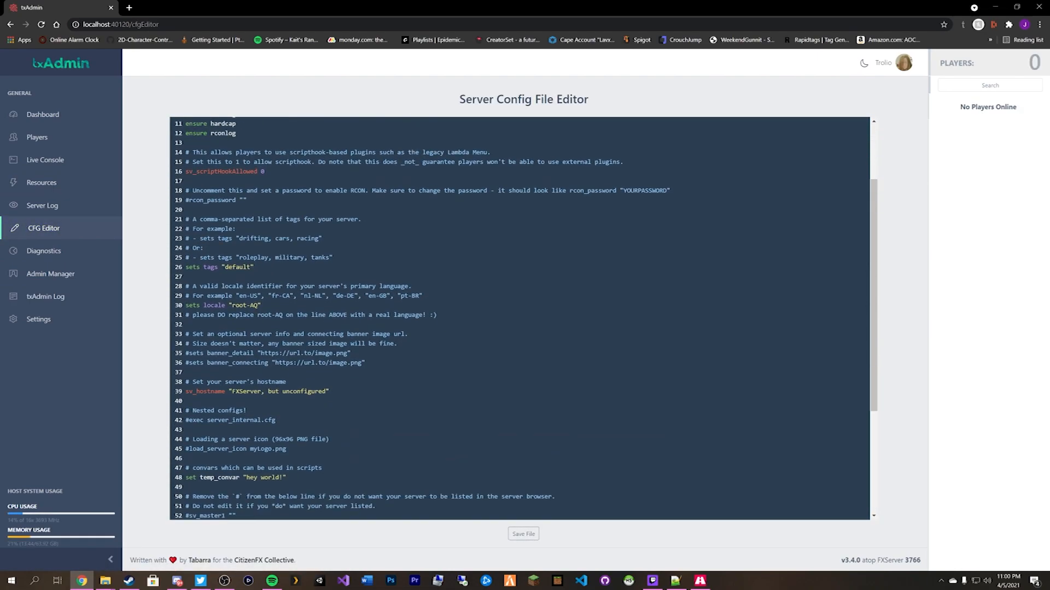
scroll(520, 317, up, 2)
scroll(520, 317, down, 6)
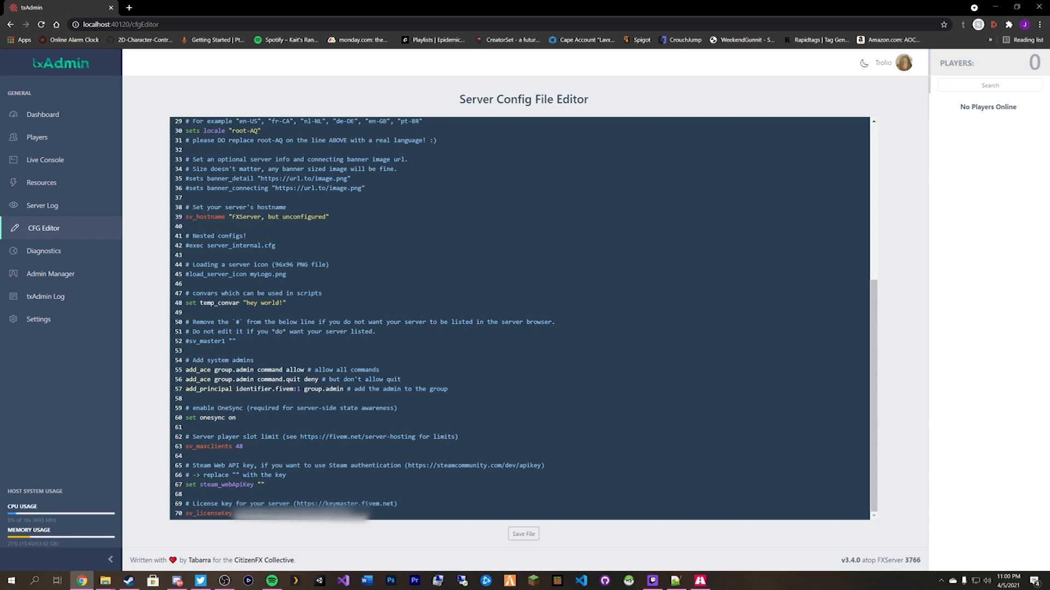
scroll(519, 317, up, 5)
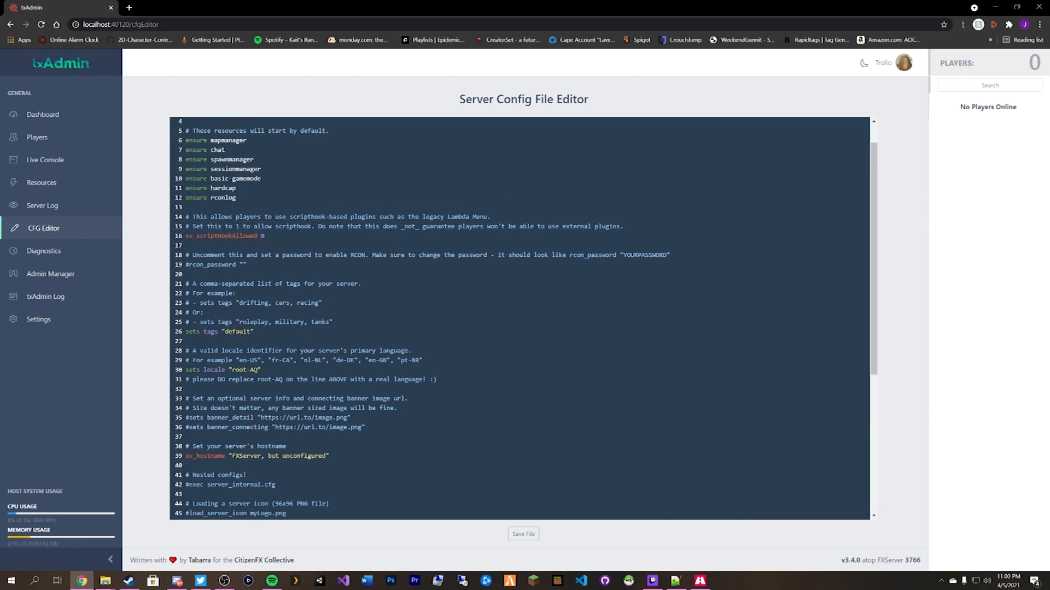
scroll(437, 411, up, 1)
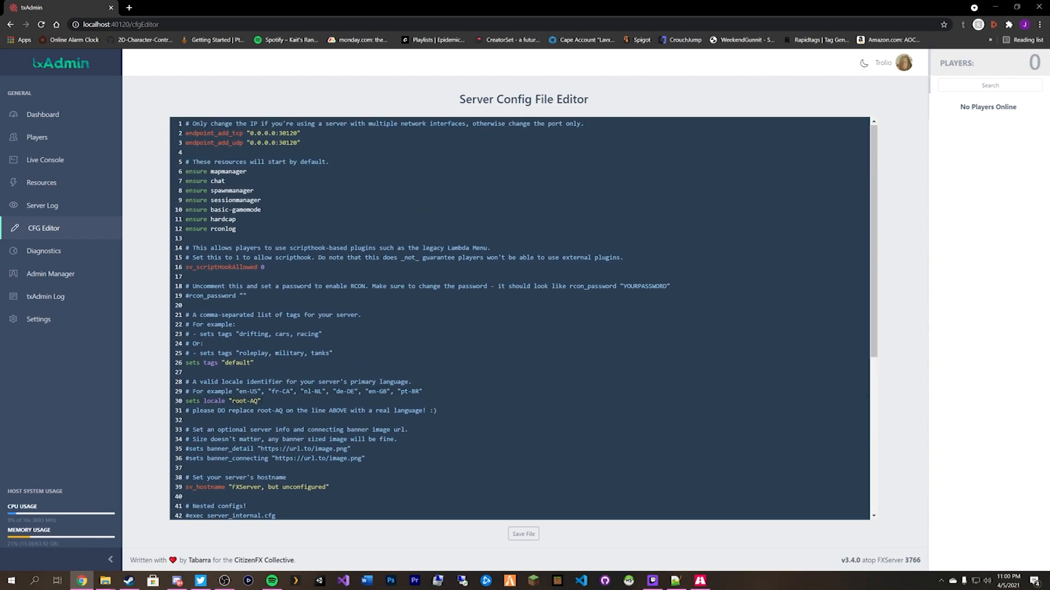
scroll(437, 410, down, 5)
scroll(437, 410, up, 5)
click(30, 116)
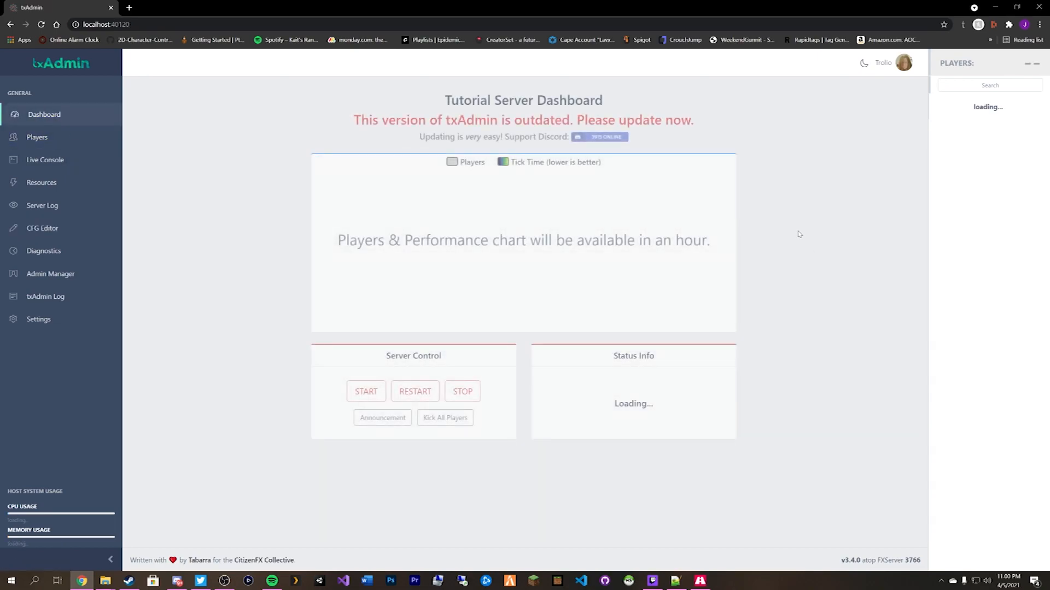
Create and open a new [esx] folder inside Tutorial_Server's resources folder.
click(1000, 8)
click(488, 71)
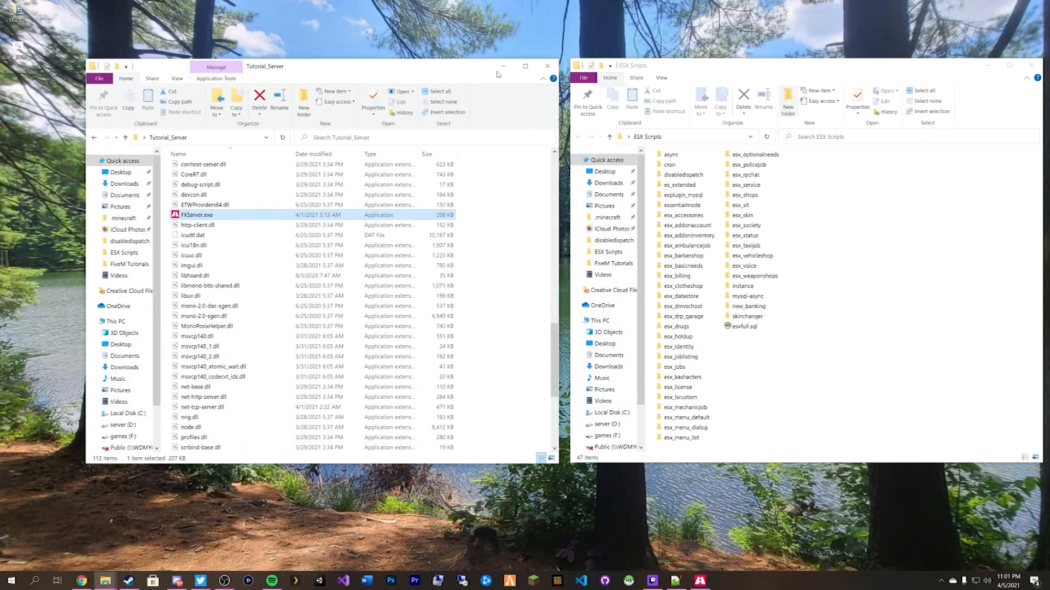
scroll(246, 230, up, 15)
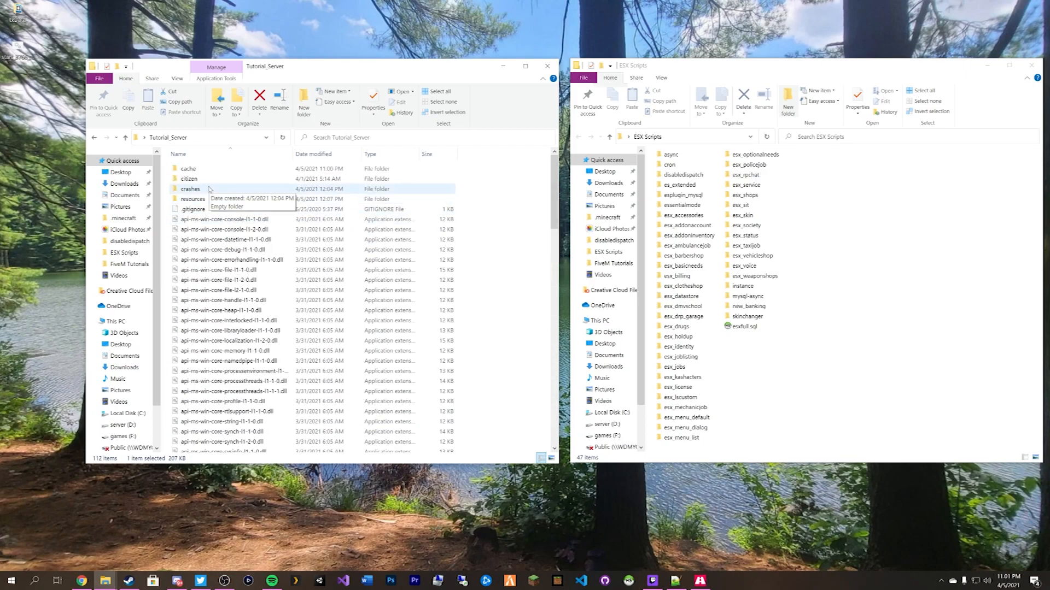
double_click(212, 200)
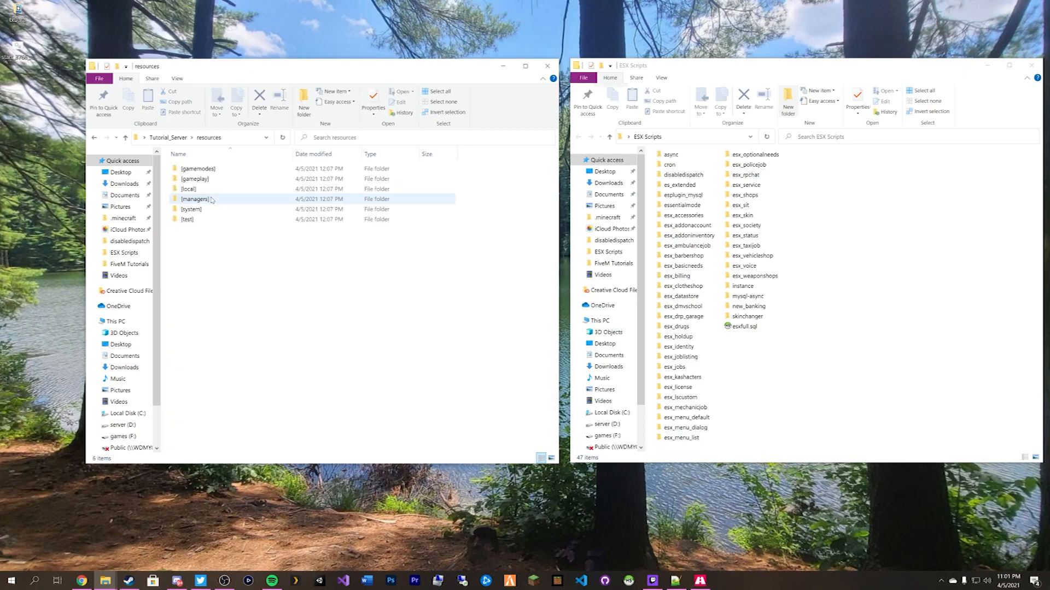
click(305, 102)
text([esx)
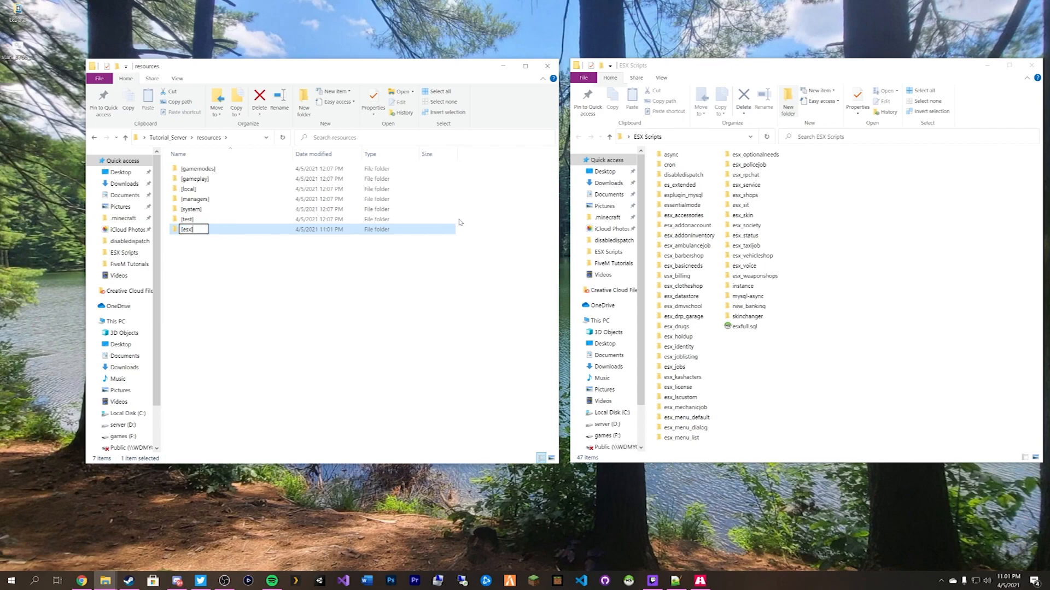
key(Return)
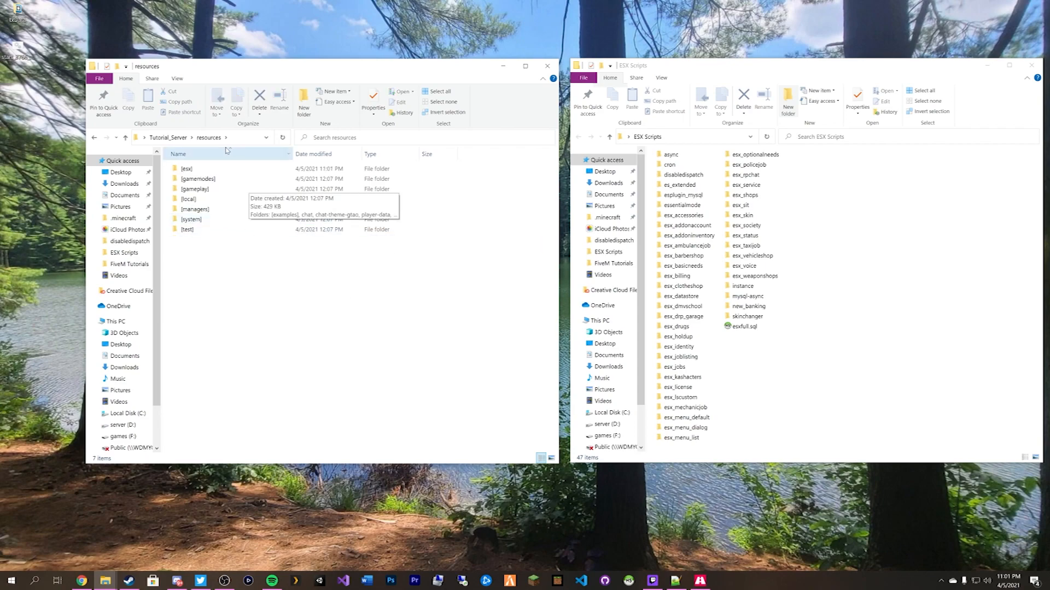
double_click(193, 174)
Copy the 46 ESX Scripts folders, excluding esxfull.sql, into [esx].
click(672, 155)
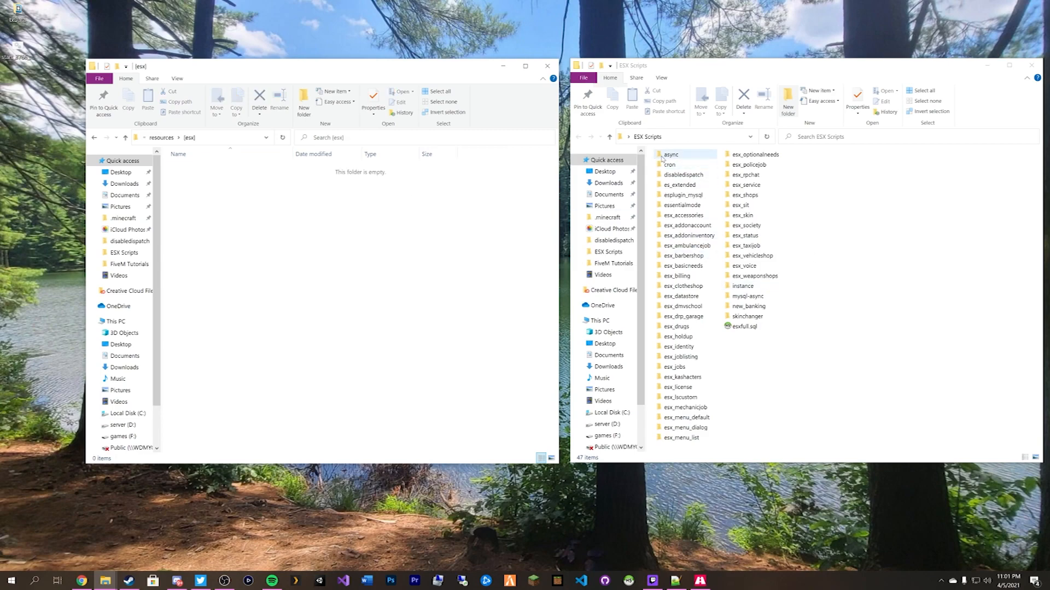
shift+click(746, 328)
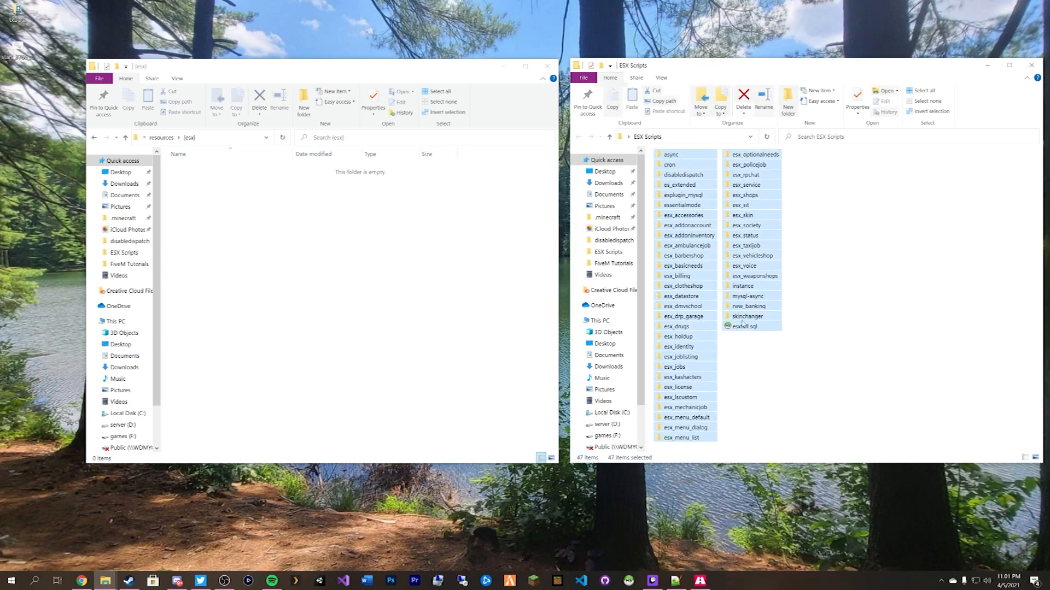
ctrl+click(745, 327)
click(346, 238)
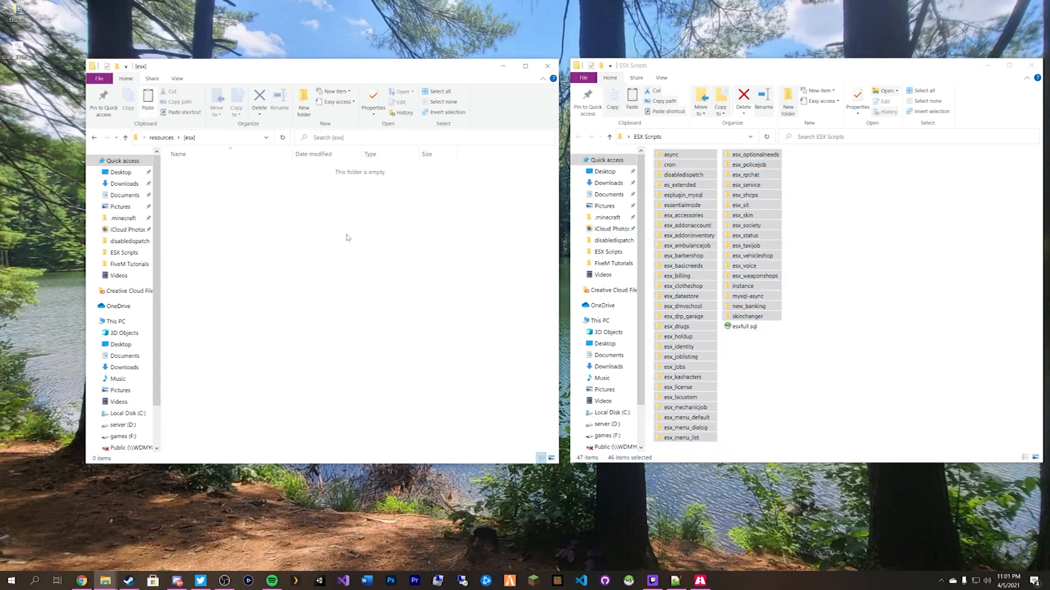
key(ctrl+v)
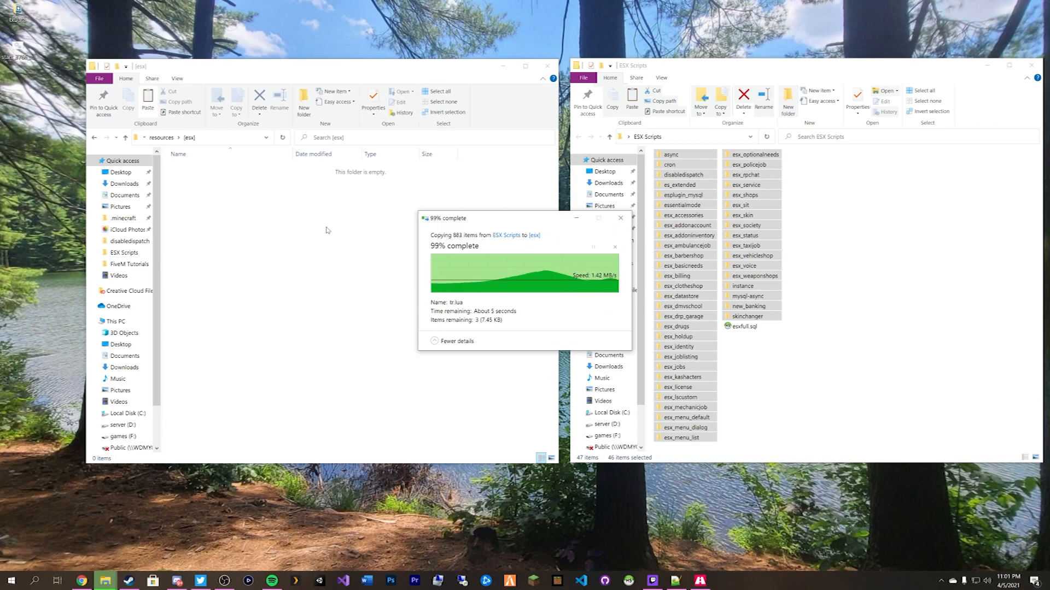
click(487, 206)
scroll(488, 206, down, 6)
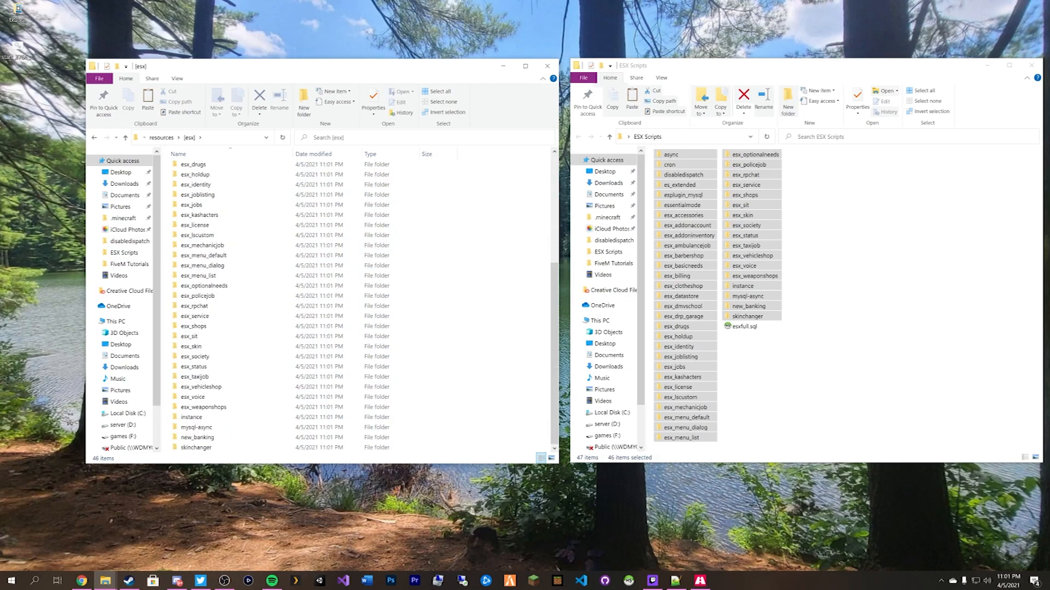
In the local CFG Editor, add an ##ESX## header line below the ensured resources.
click(82, 581)
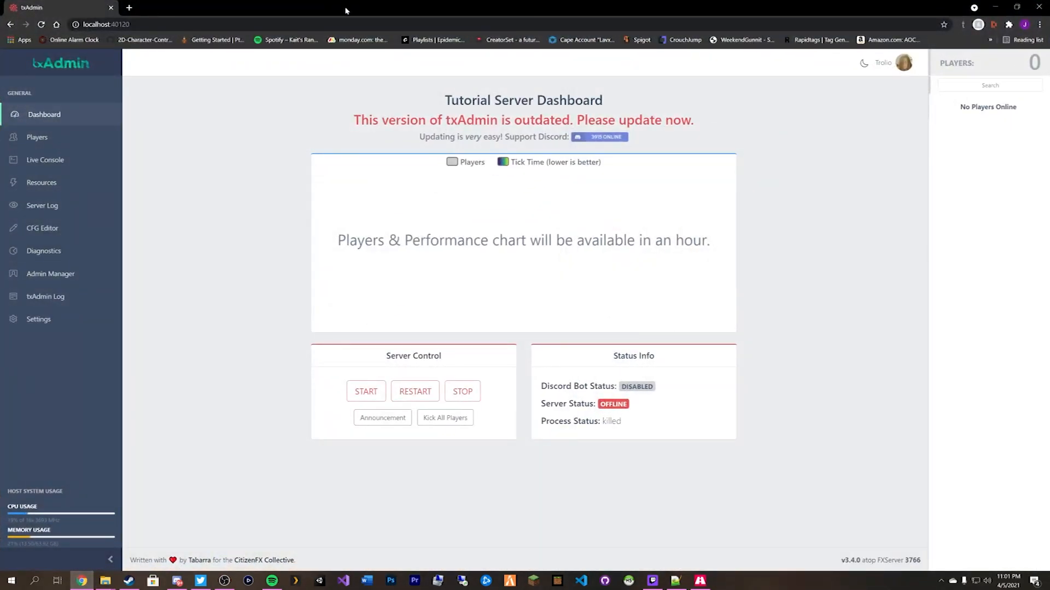
click(47, 229)
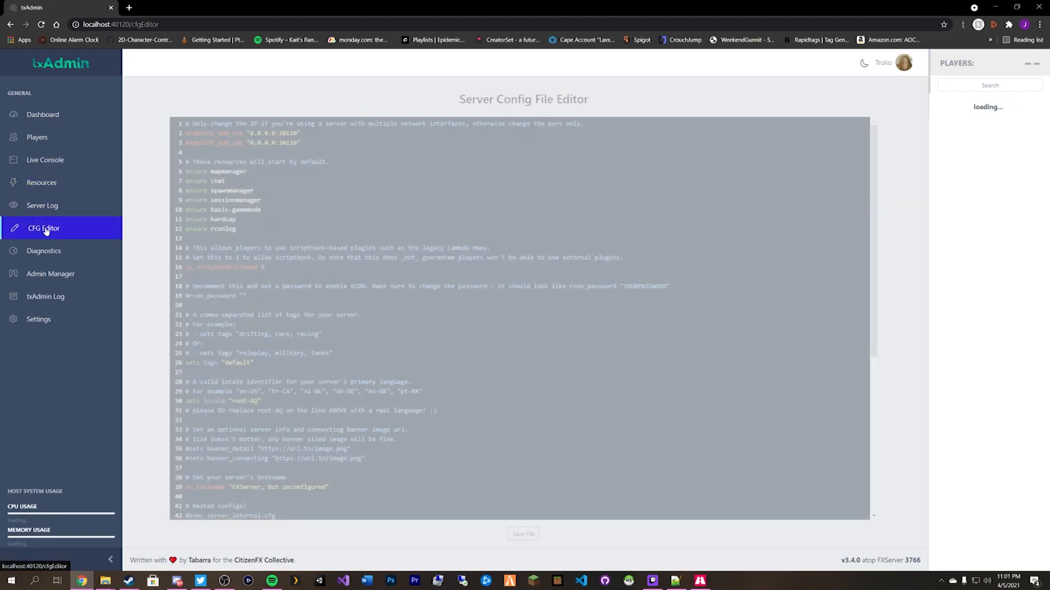
scroll(519, 317, down, 7)
scroll(519, 317, up, 4)
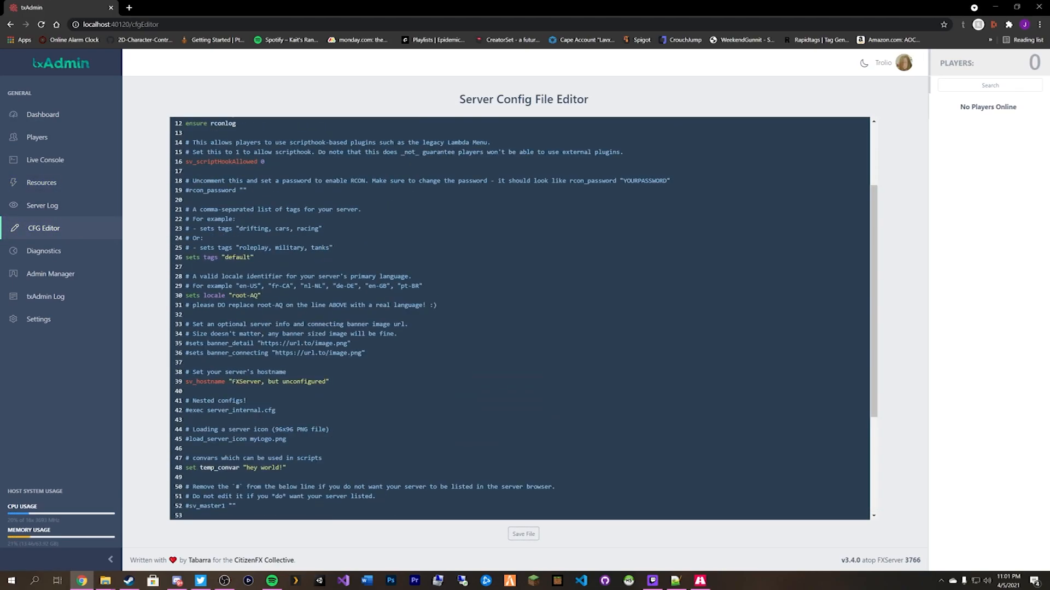
scroll(519, 317, up, 4)
key(Return)
key(Return)
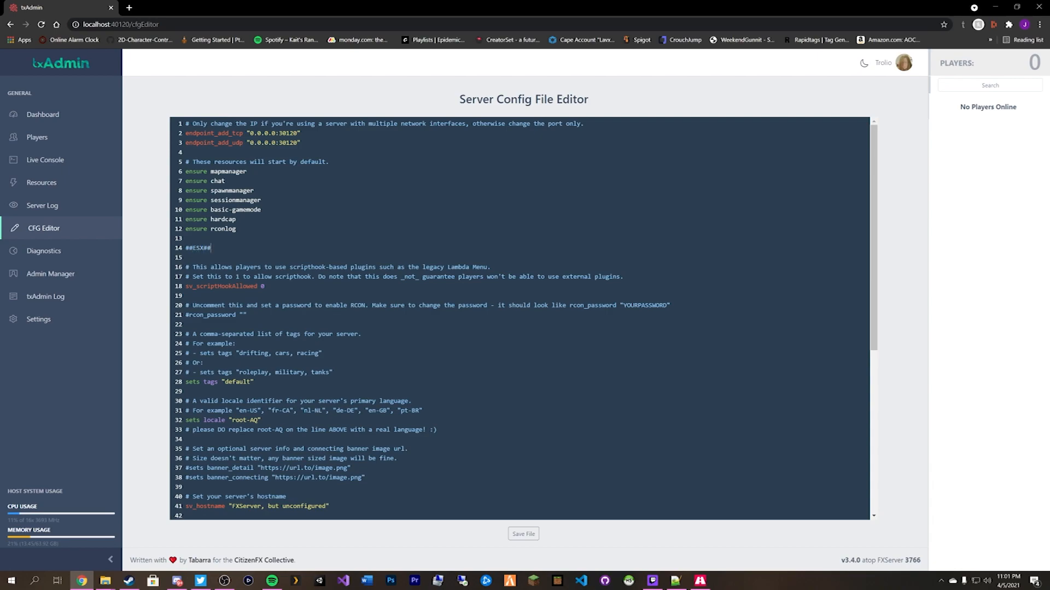
text(##ESX##)
key(Return)
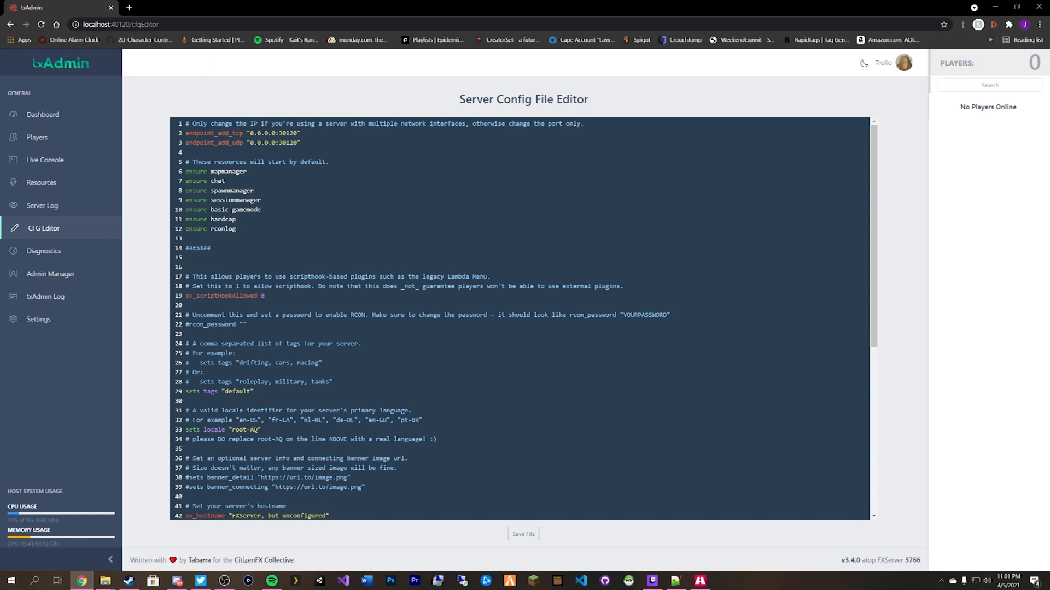
Load the remote txAdmin at 192.223.24.127:40120 in a new tab.
click(131, 7)
text(192.223.24.127:40120)
key(Return)
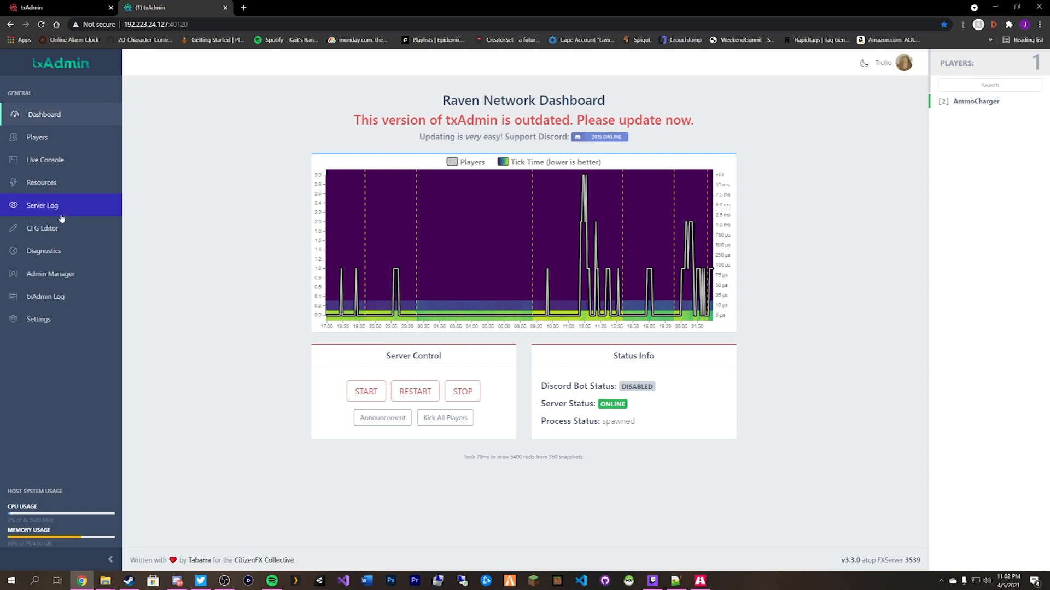
Open the Raven Network server.cfg and scroll through its ##ESX##, ##ADDONS## and ##ADMIN## resource sections.
click(42, 228)
scroll(520, 318, down, 7)
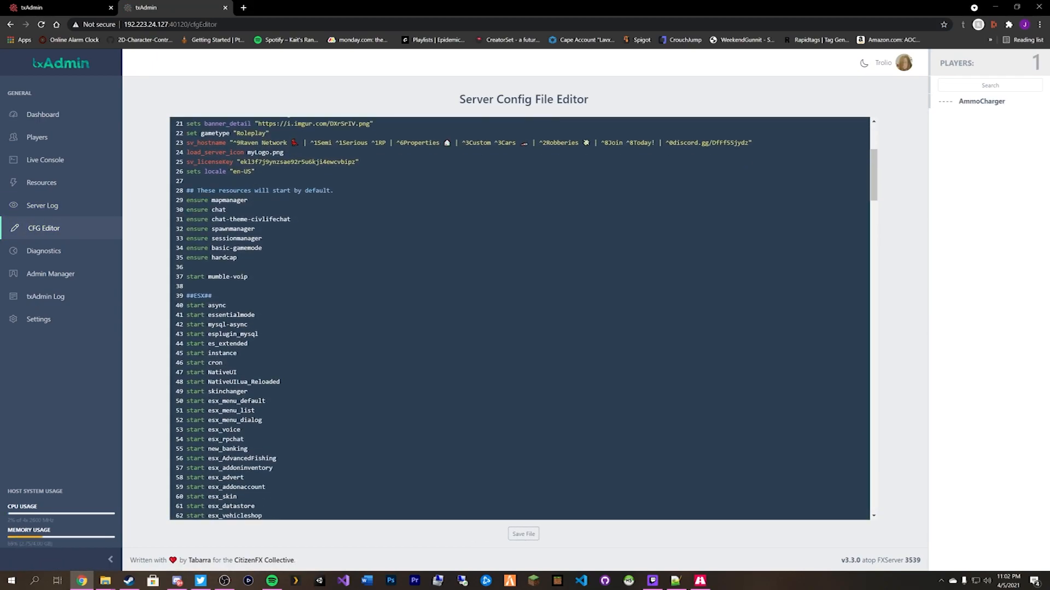
scroll(519, 318, down, 11)
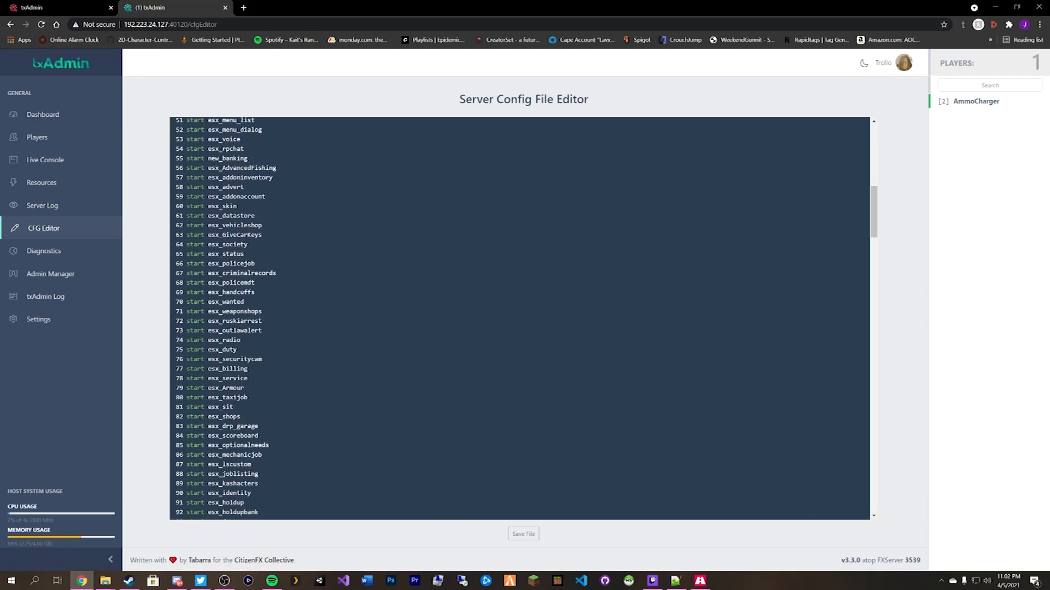
scroll(519, 318, down, 9)
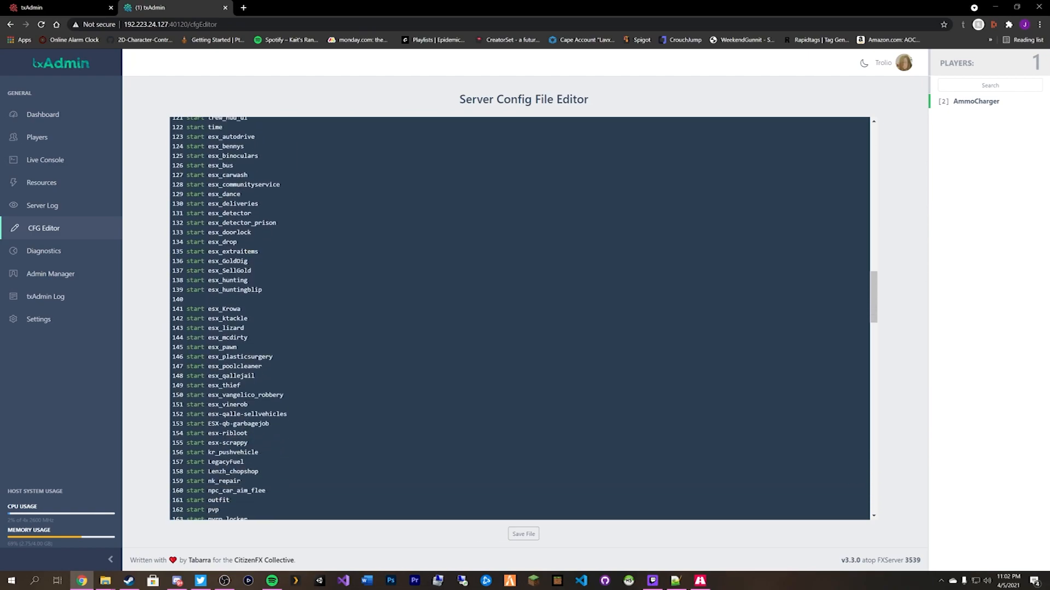
scroll(519, 318, down, 8)
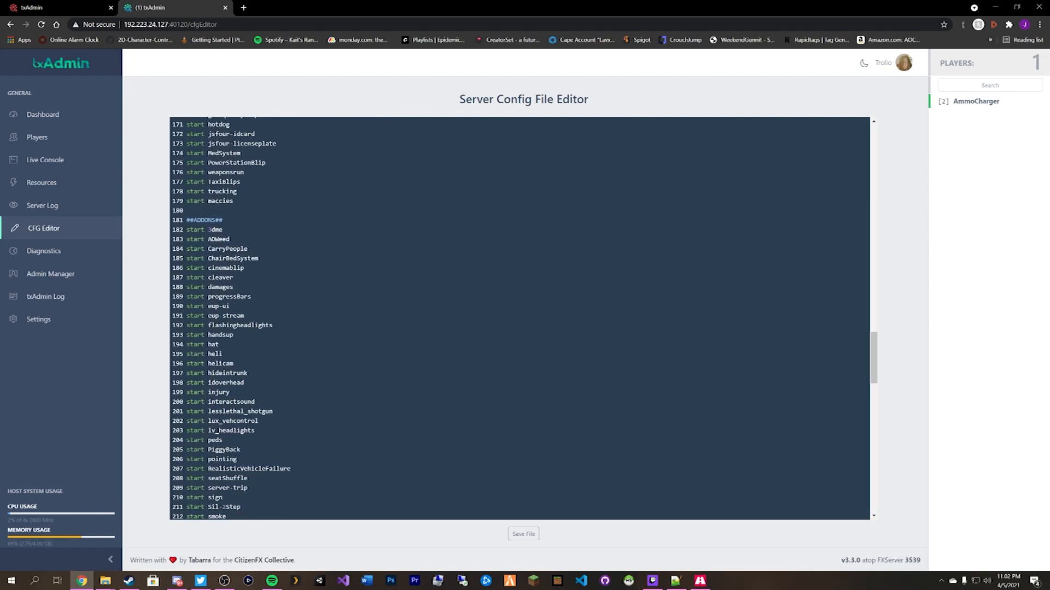
scroll(519, 318, down, 1)
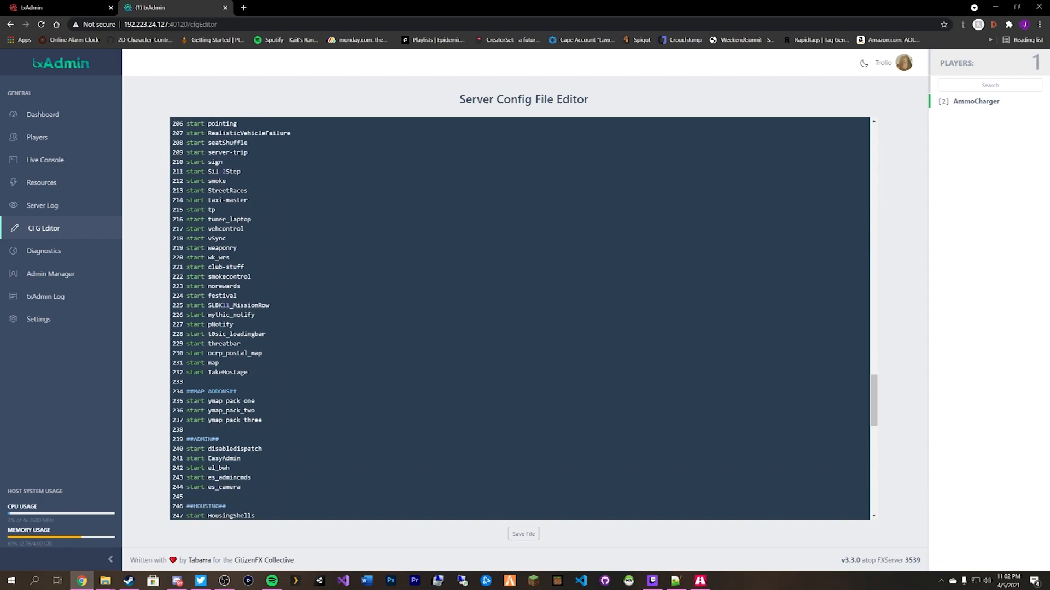
scroll(520, 318, up, 20)
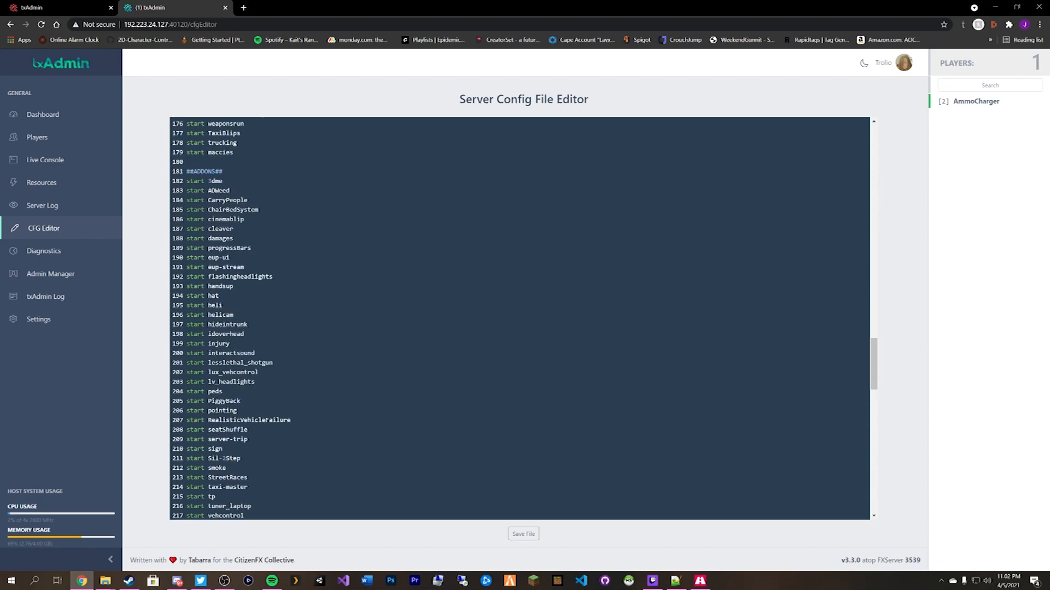
Close the remote tab and add start lines for async, essentialmode and mysql-aysnc under ##ESX##.
click(225, 8)
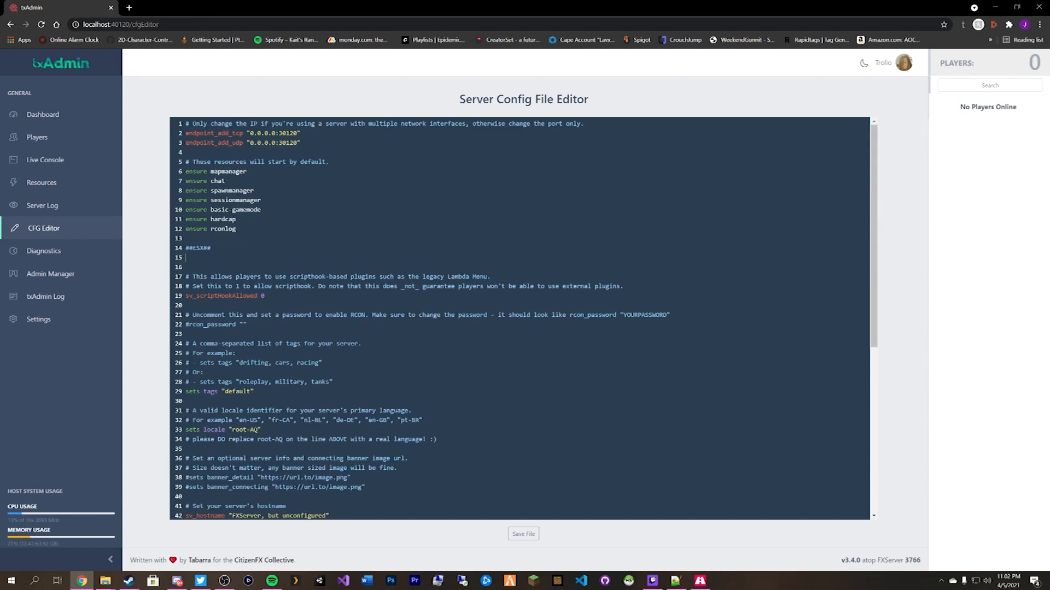
text(start async)
key(Return)
text(start)
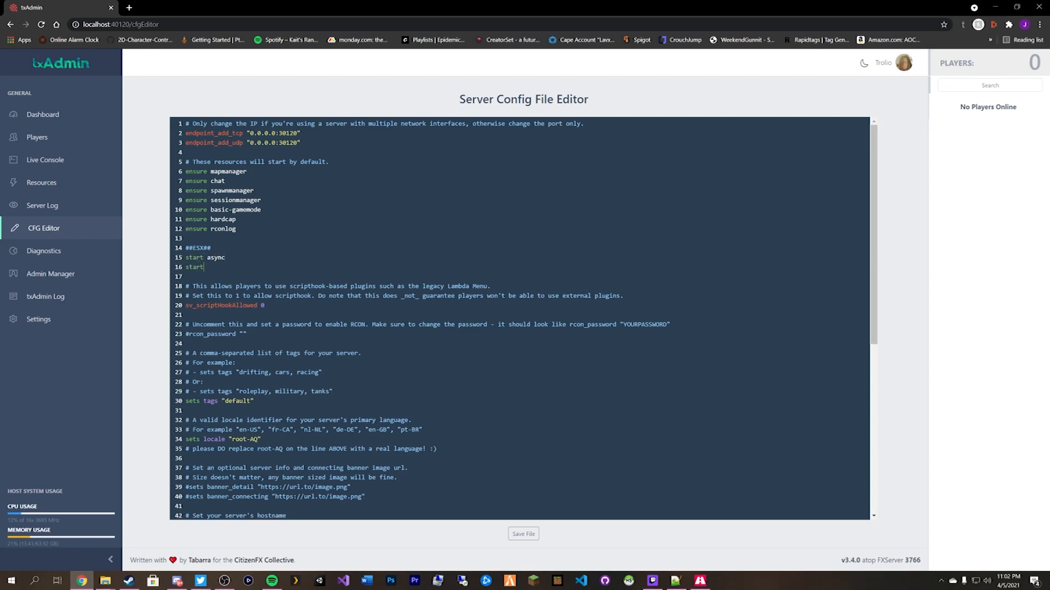
text( essentialmode)
key(Return)
text(setar)
key(BackSpace)
key(BackSpace)
key(BackSpace)
key(BackSpace)
text(tart)
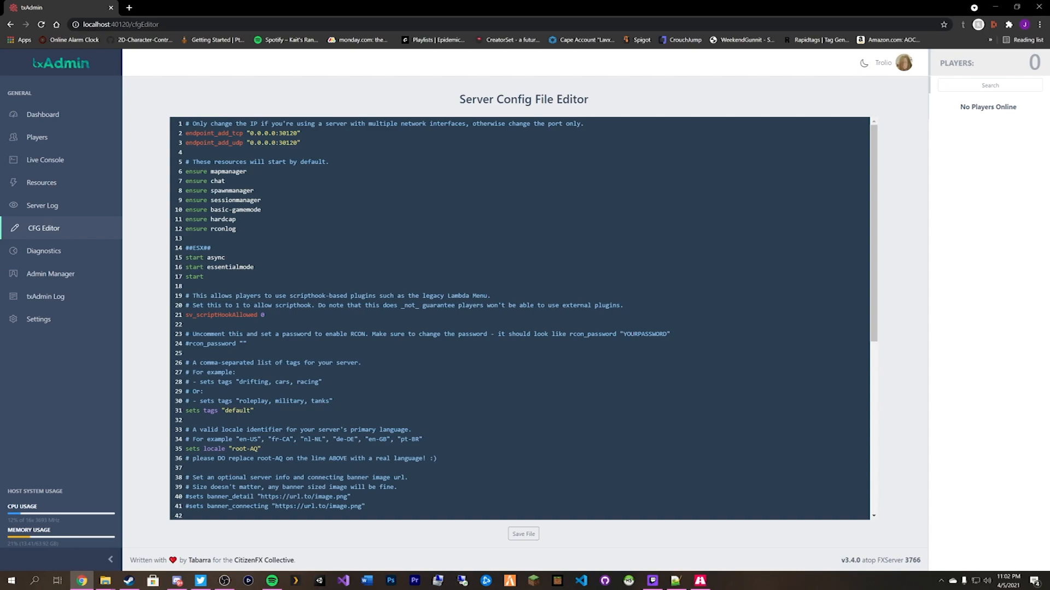
text( mysql-aysnc)
key(Return)
Add start lines for es_extended, instance, cron, skinchanger and disableddispatch.
text(start)
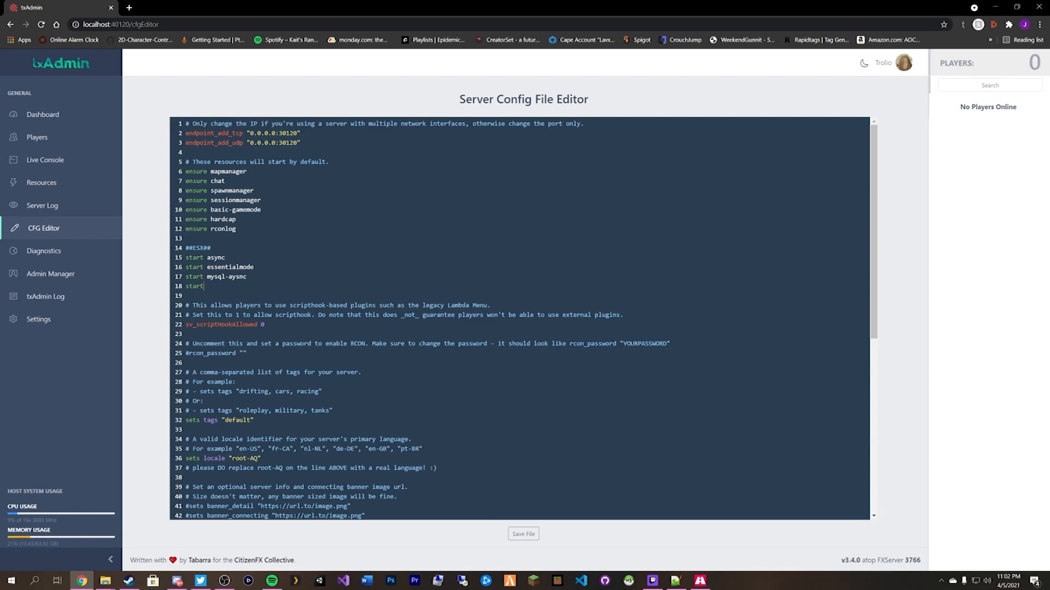
text(es_extended)
key(Return)
text(start)
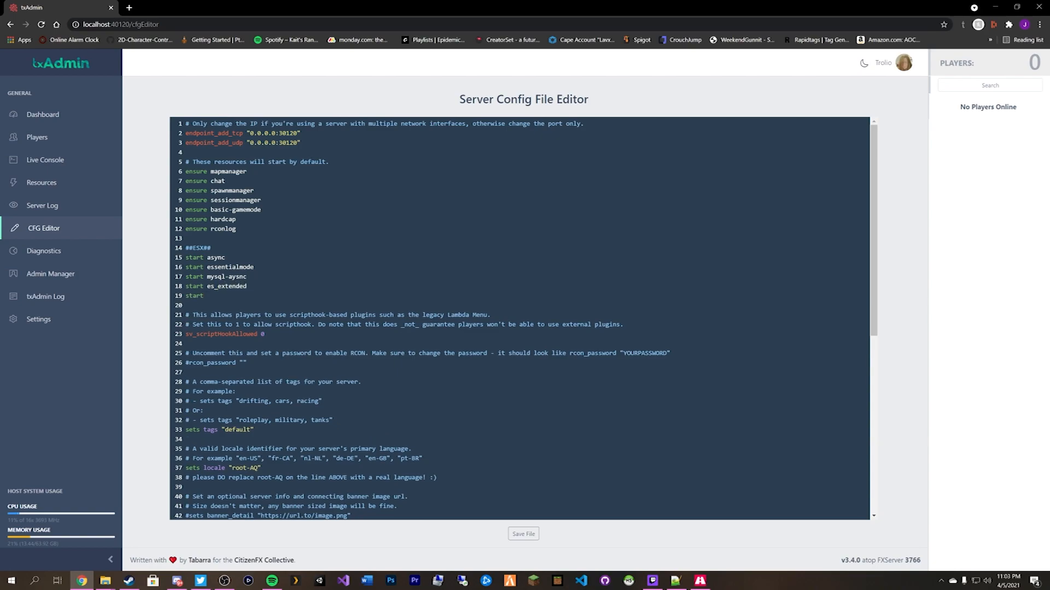
text( instance)
key(Return)
text(start cron)
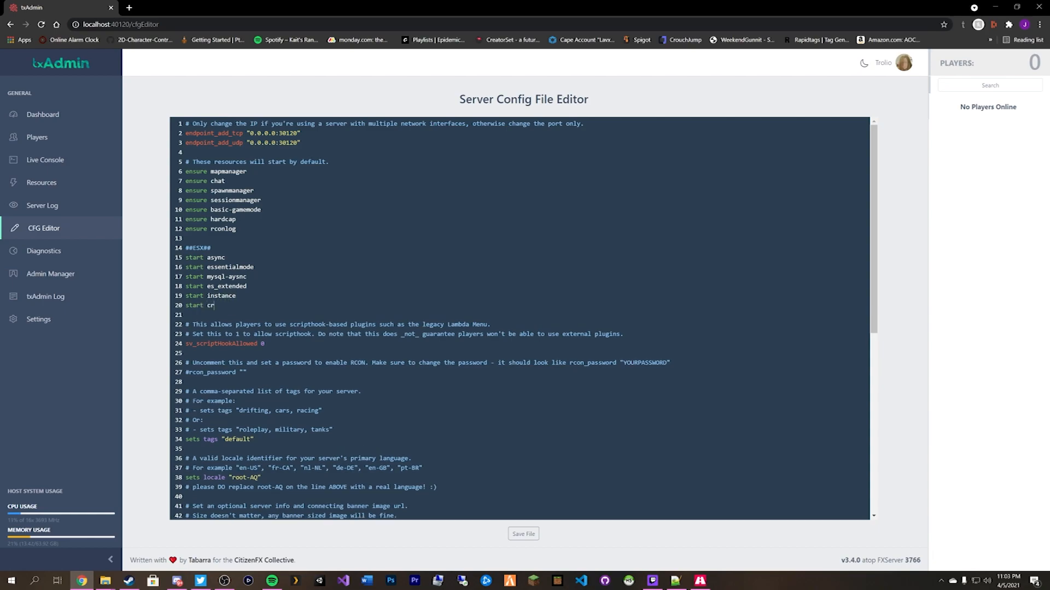
key(Return)
text(start skinchanger)
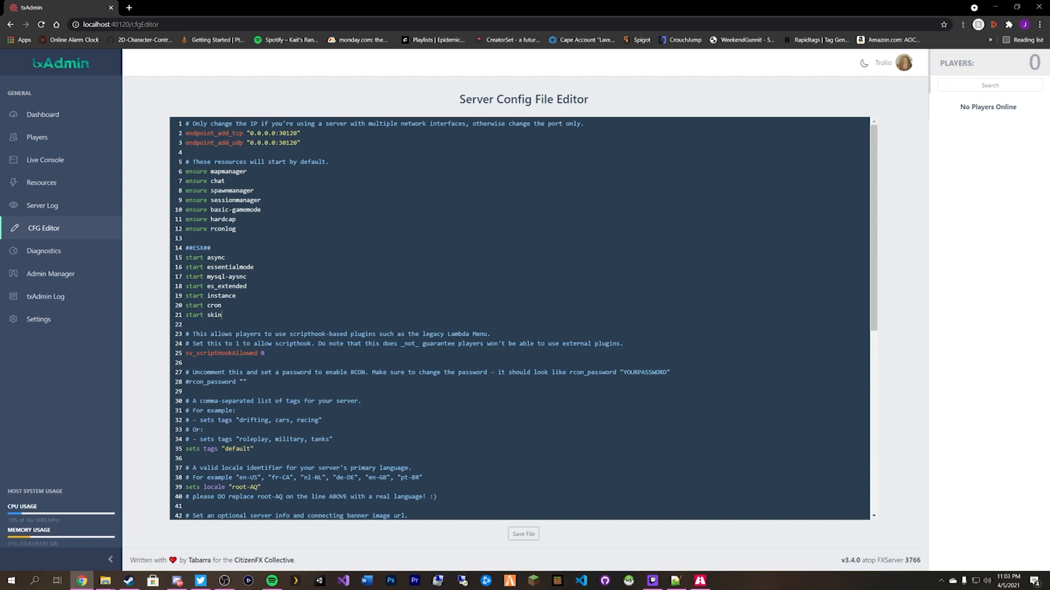
key(Return)
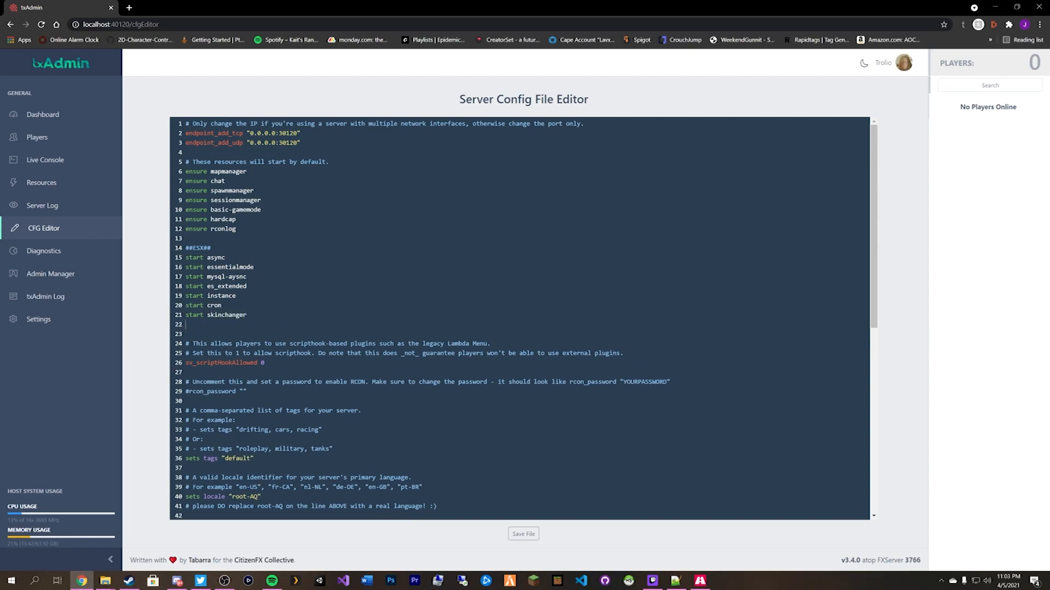
text(start disableddispatch)
key(Return)
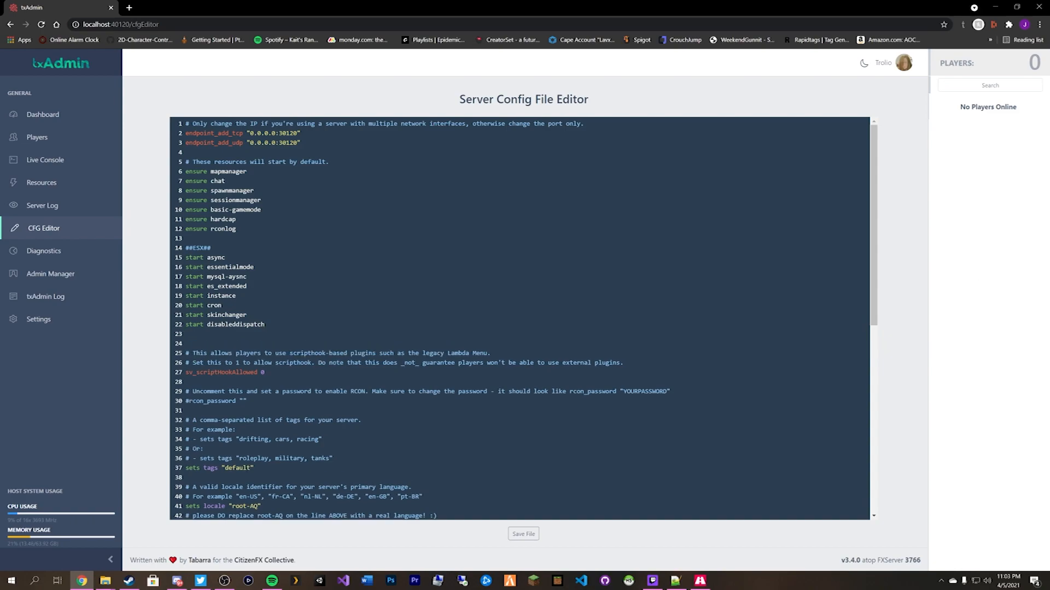
Begin a second block with start lines for esx_menu_default, esx_menu_list and esx_menu_dialog.
scroll(519, 317, down, 2)
scroll(519, 317, up, 1)
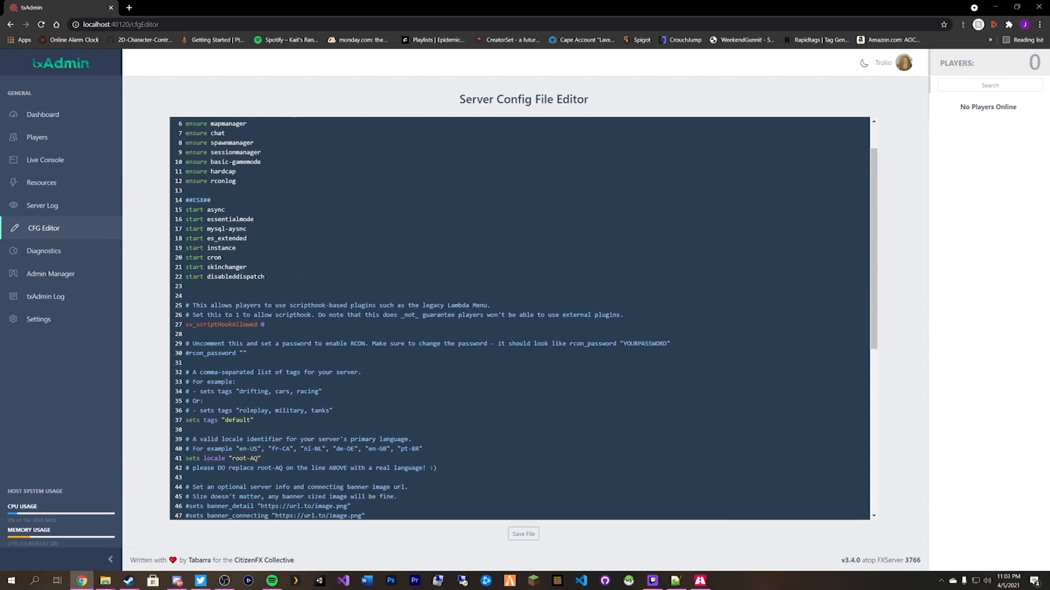
key(Return)
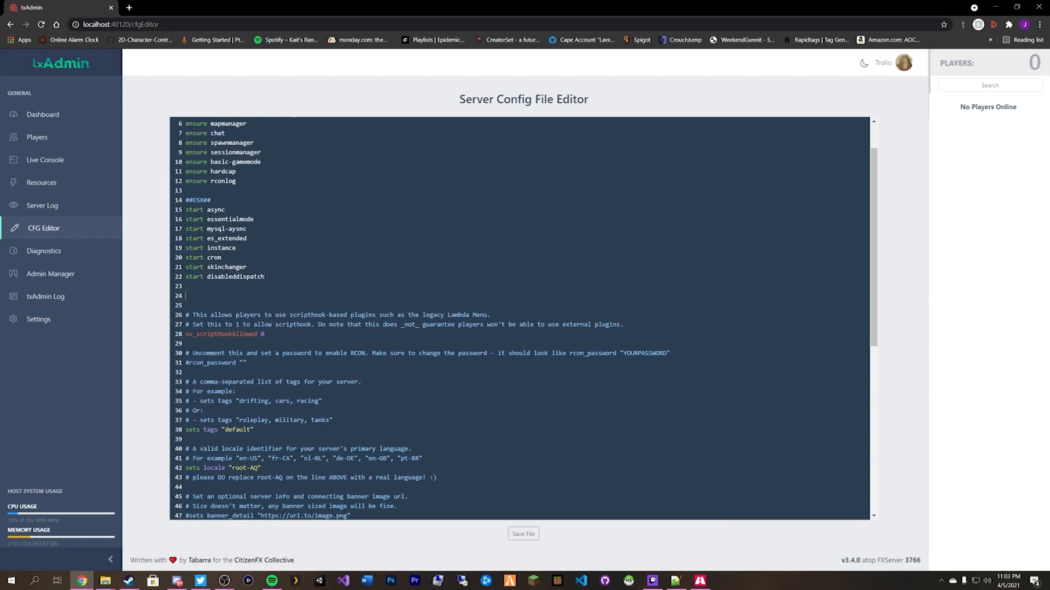
text(start esx_menu_default)
key(Return)
text(start e)
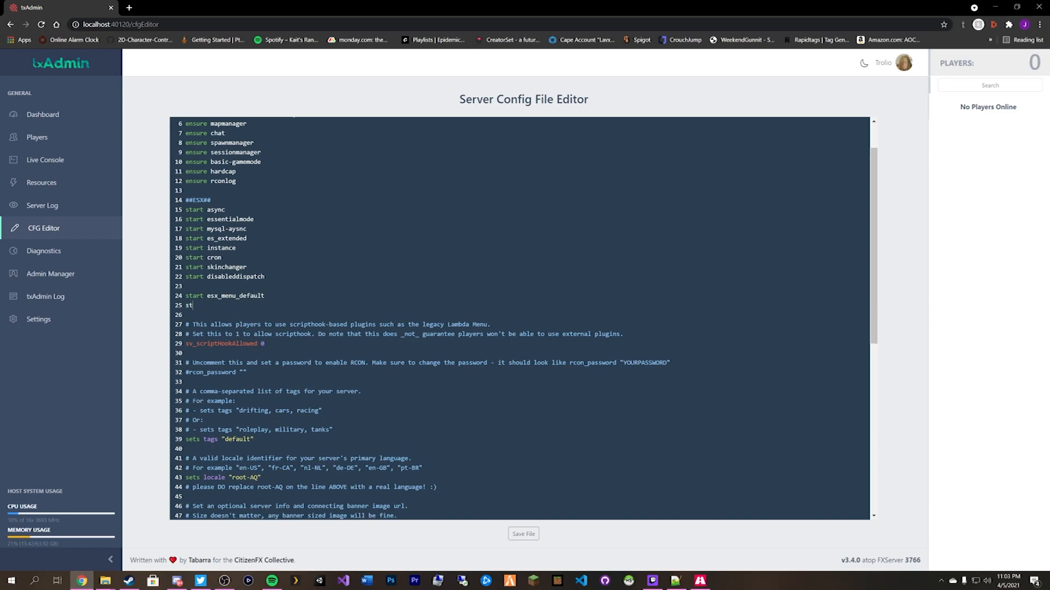
text(sx_menu_list)
key(Return)
text(start)
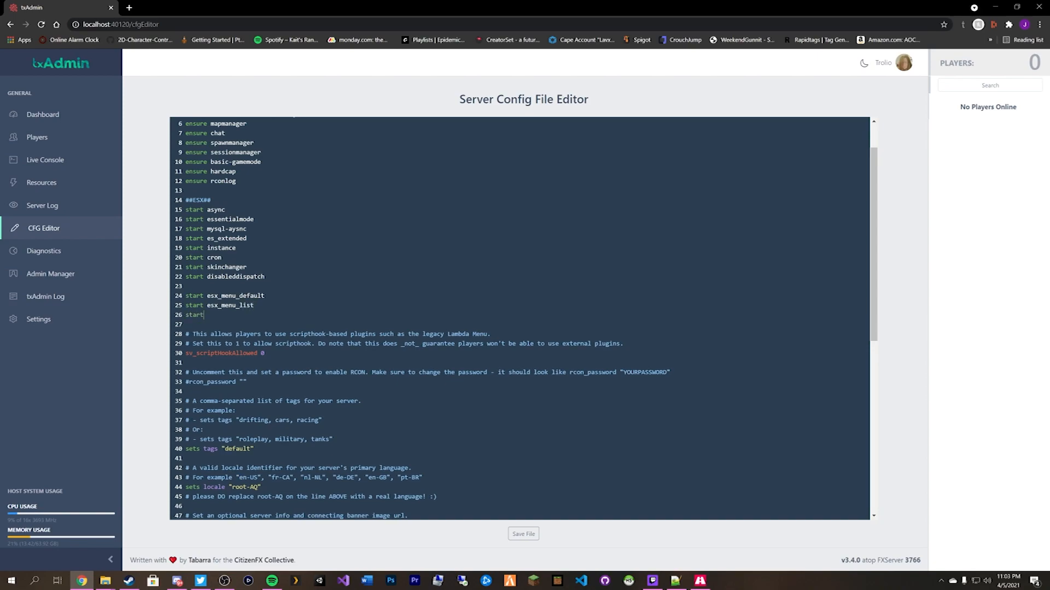
text( esx_menu_dialog)
key(Return)
Add start lines for esx_voice, esx_rpchat and new_banking, then begin another start line.
text(start esx)
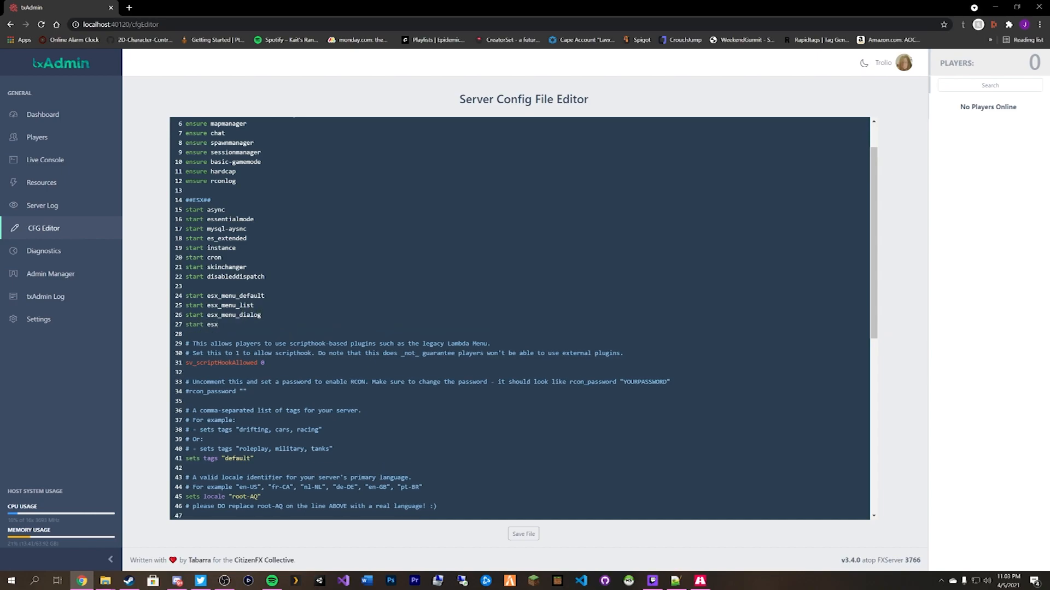
key(BackSpace)
key(BackSpace)
key(BackSpace)
key(BackSpace)
key(BackSpace)
key(BackSpace)
key(BackSpace)
key(BackSpace)
text(ensure)
key(BackSpace)
key(BackSpace)
key(BackSpace)
key(BackSpace)
key(BackSpace)
key(BackSpace)
text(start)
text(esx_voice)
key(Return)
text(start)
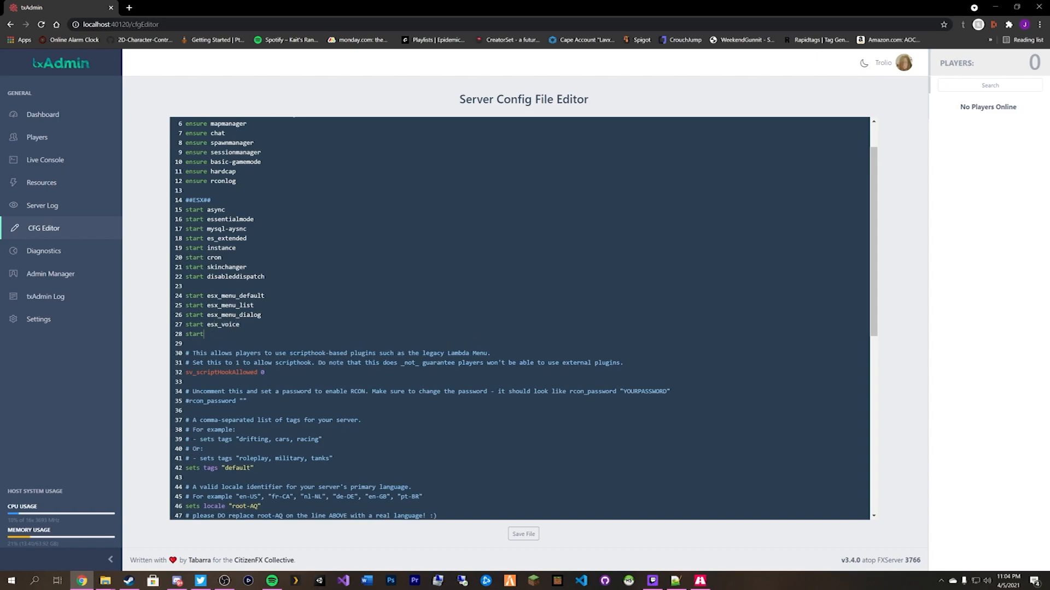
text( esx_rpchat)
key(Return)
text(sta)
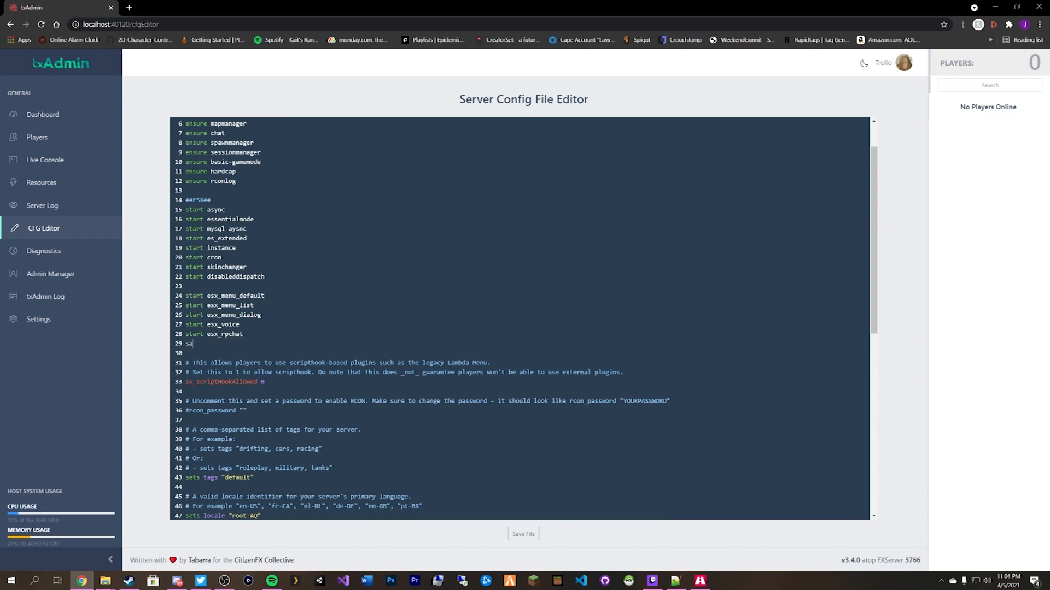
text(rt new_banking)
key(Return)
text(start)
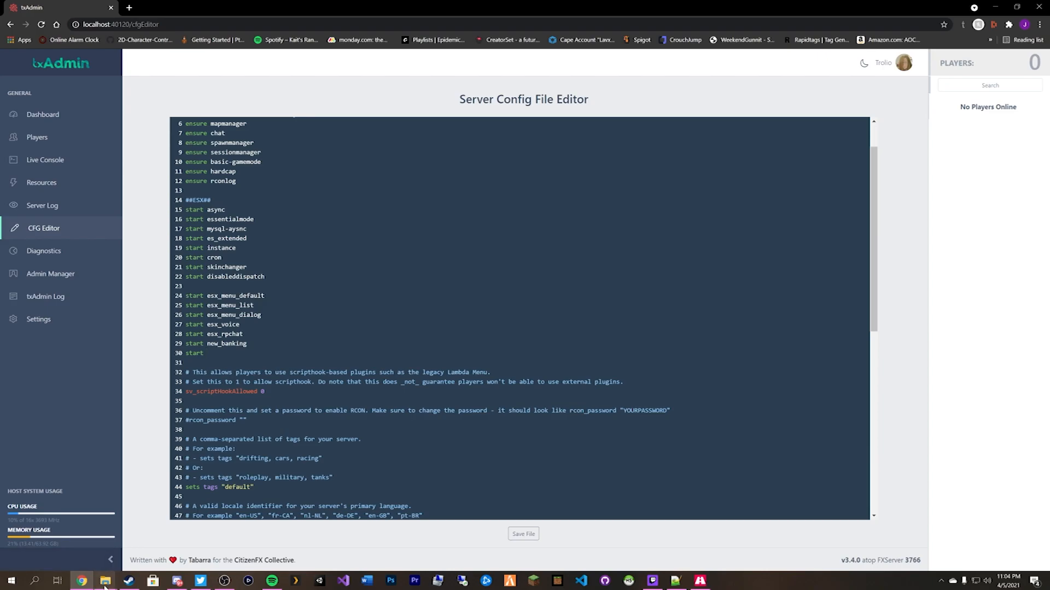
Close the Tutorial_Server and ESX Scripts Explorer windows, keep [esx] open, and return to the config.
mouse_move(105, 580)
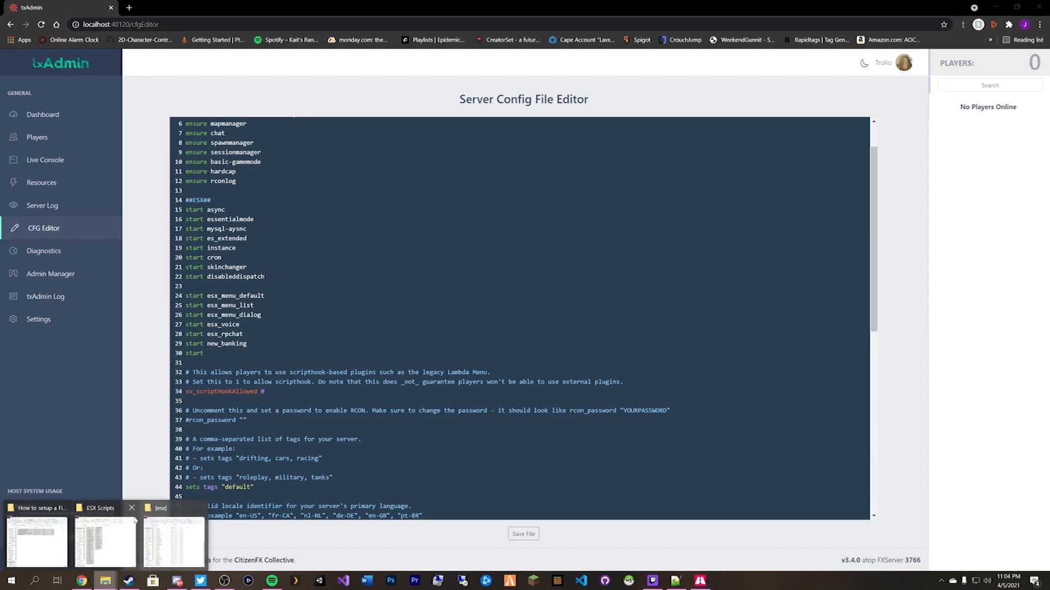
click(65, 509)
click(98, 508)
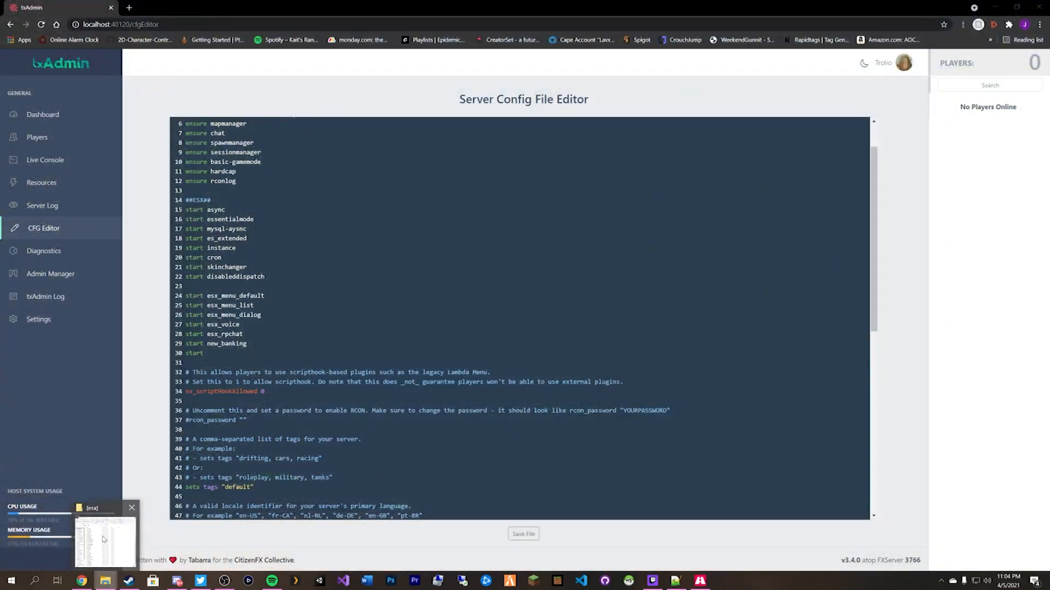
click(104, 532)
scroll(249, 323, up, 6)
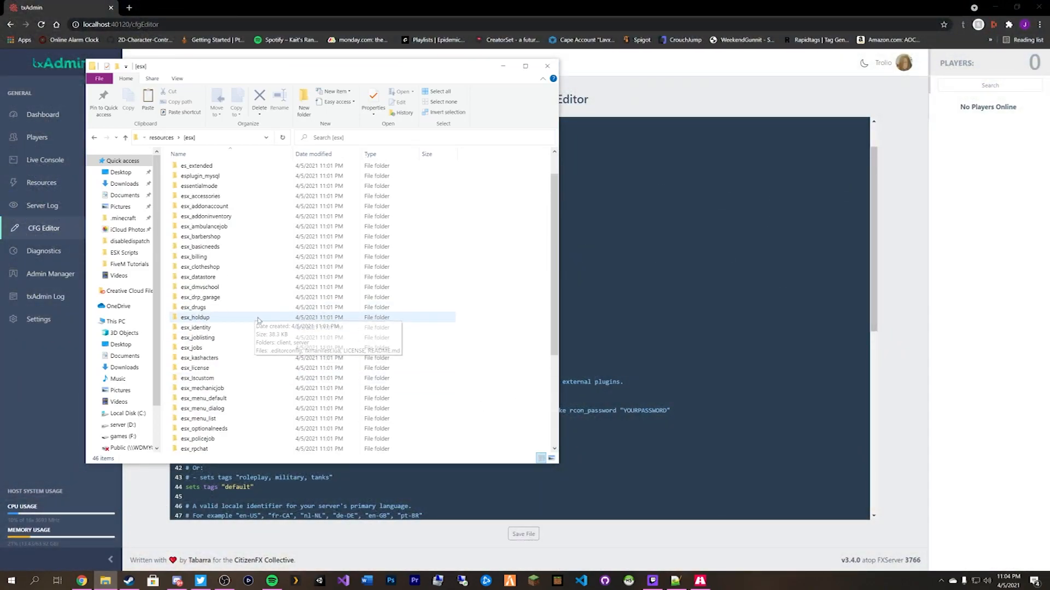
scroll(244, 273, down, 3)
scroll(235, 279, up, 3)
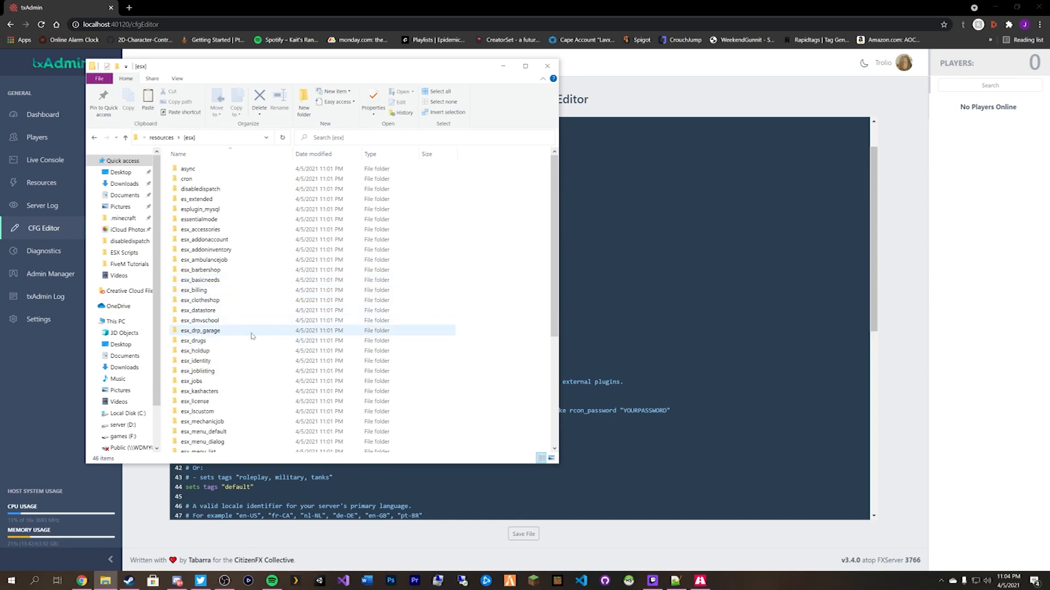
click(596, 373)
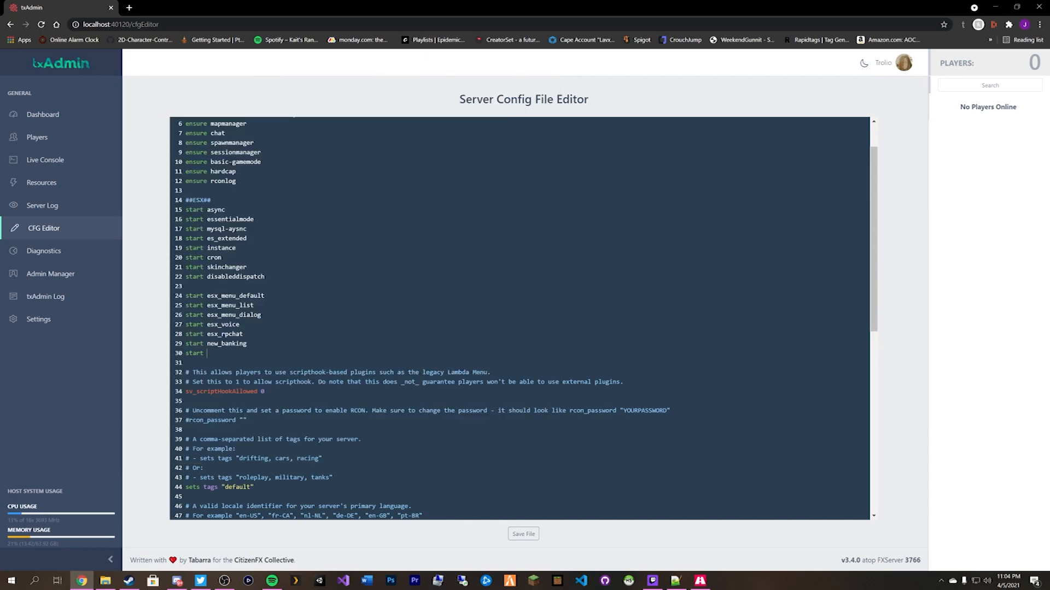
Add start lines for esx_drp_garage, esx_addoninventory, esx_addonaccount and esx_skin.
text(esx_drop)
key(BackSpace)
key(BackSpace)
text(p_garage)
key(Return)
text(start )
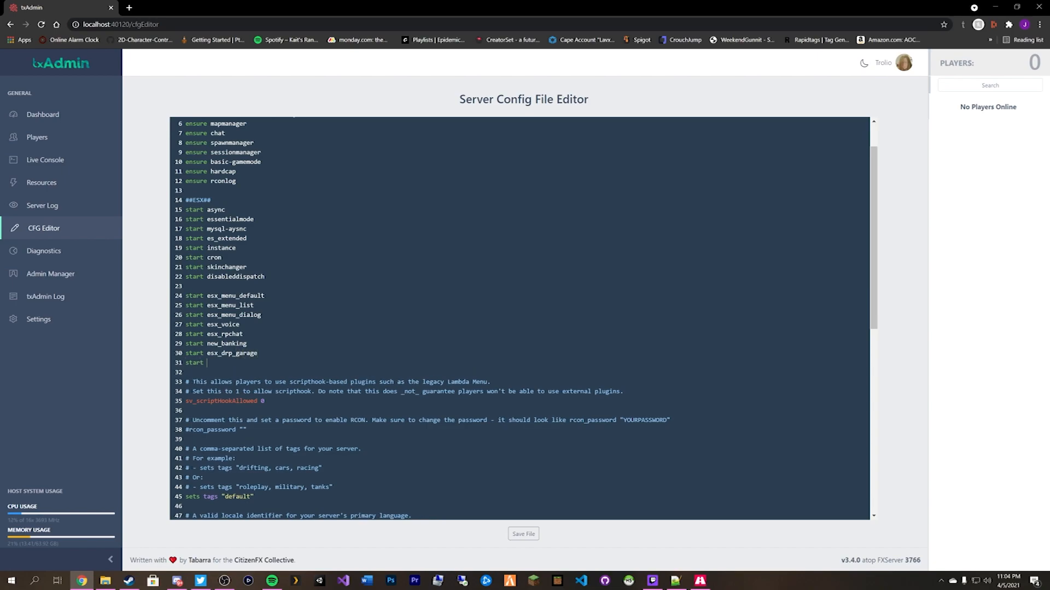
text(esx_addoninventory)
key(Return)
text(start)
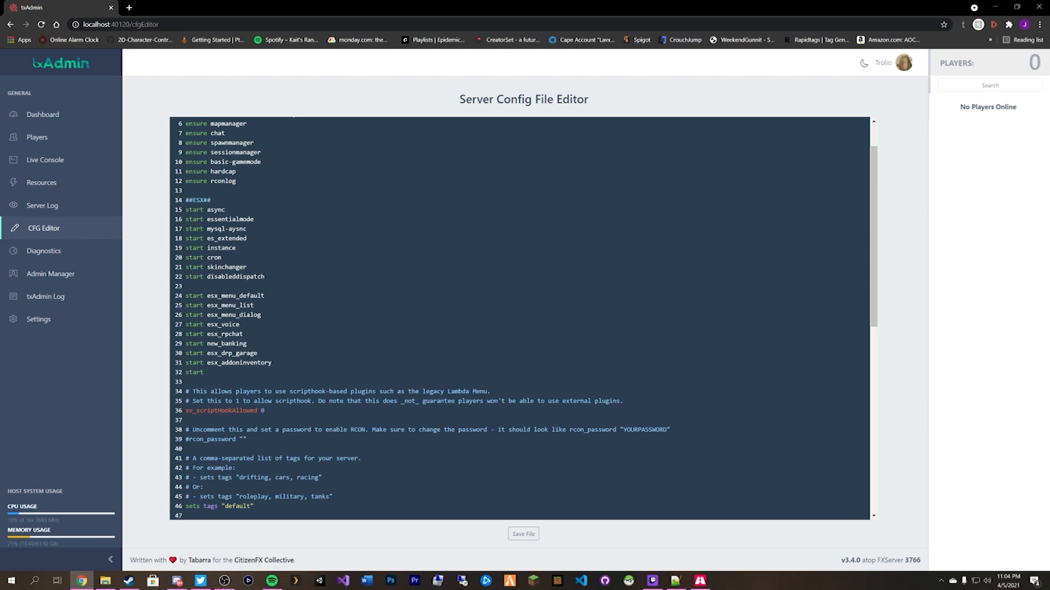
text(es _addonaccount)
key(Return)
text(start)
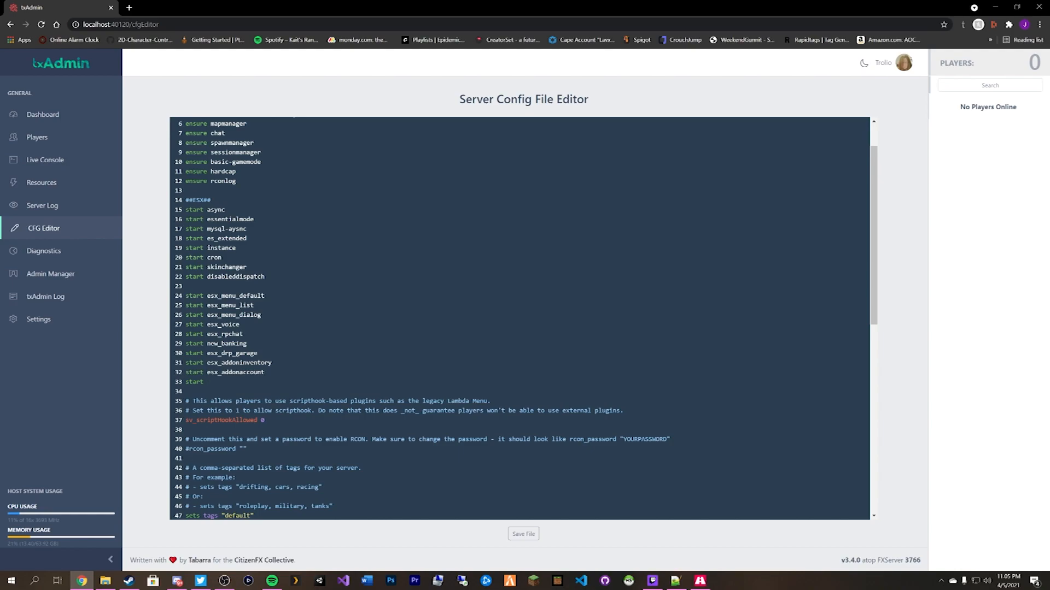
text(esx_skin)
key(Return)
Add start lines for esx_datastore, esx_vehicleshop, esx_society, esx_status and policejob, then begin esx_billing.
text(start esx_)
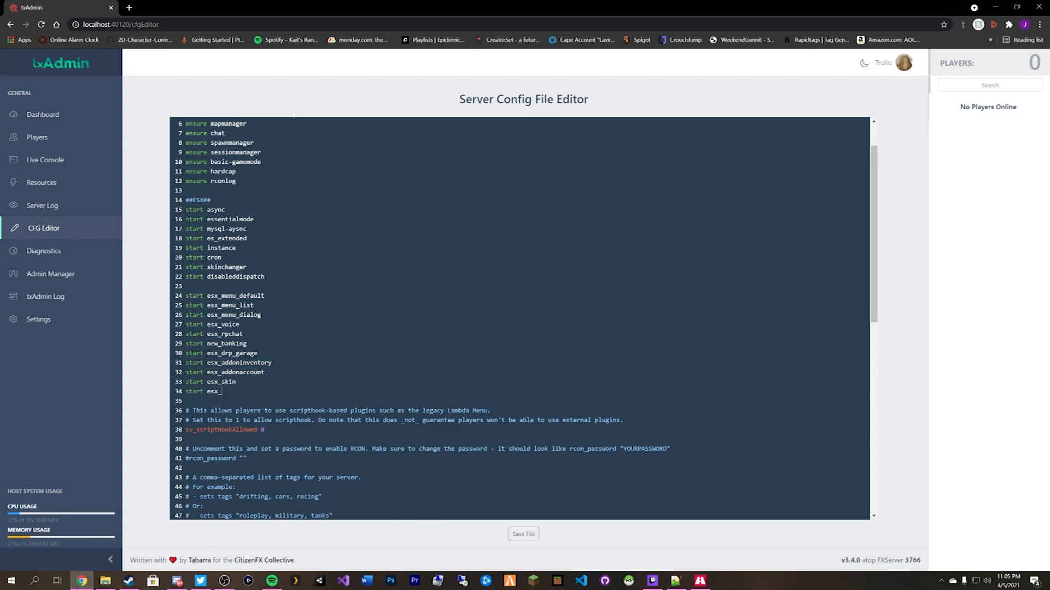
text(datastore)
key(Return)
text(start esx_)
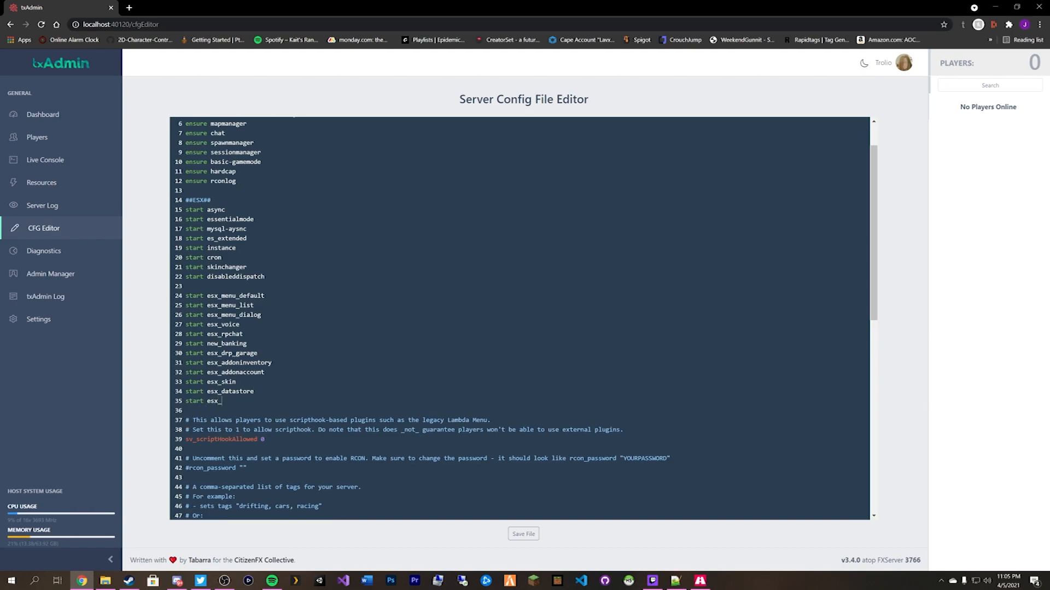
text(vehicleshop)
key(Return)
text(start esx_socityyu)
key(BackSpace)
key(BackSpace)
key(BackSpace)
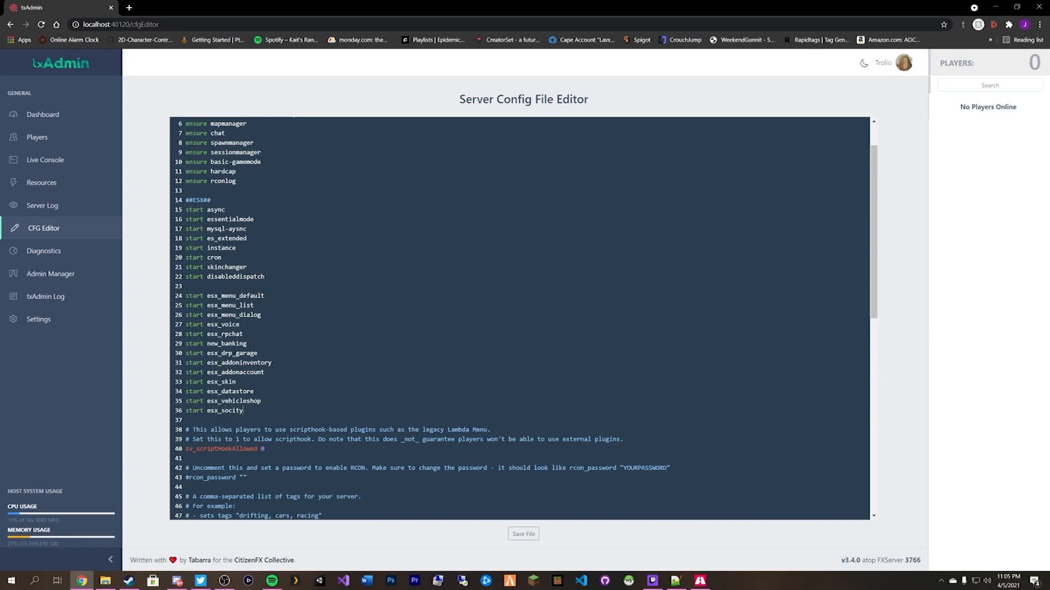
text(ety)
key(Return)
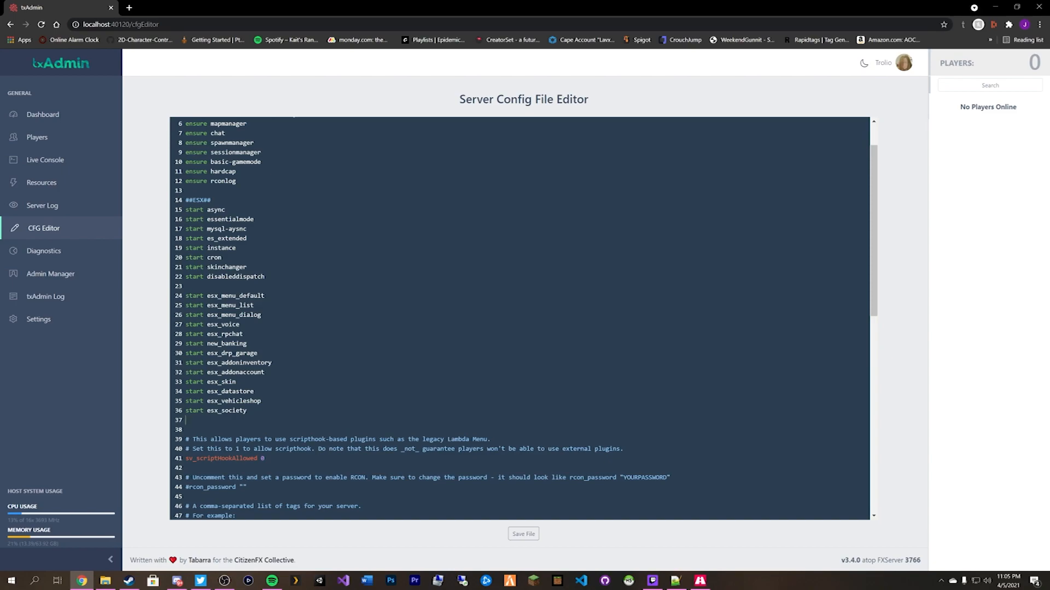
text(start esx_status)
key(Return)
text(start )
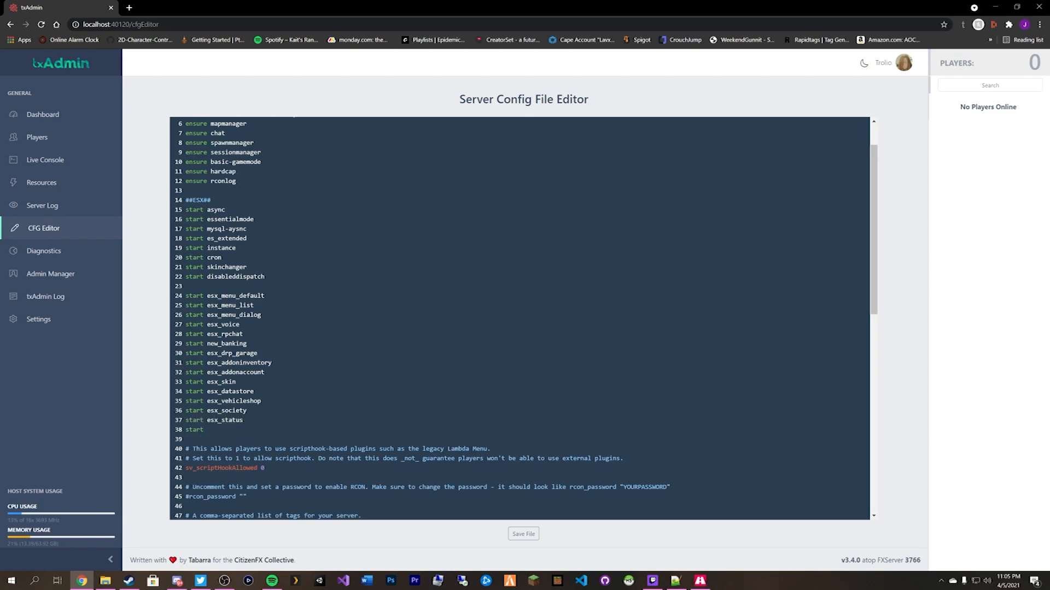
text(policejob)
key(Return)
text(start )
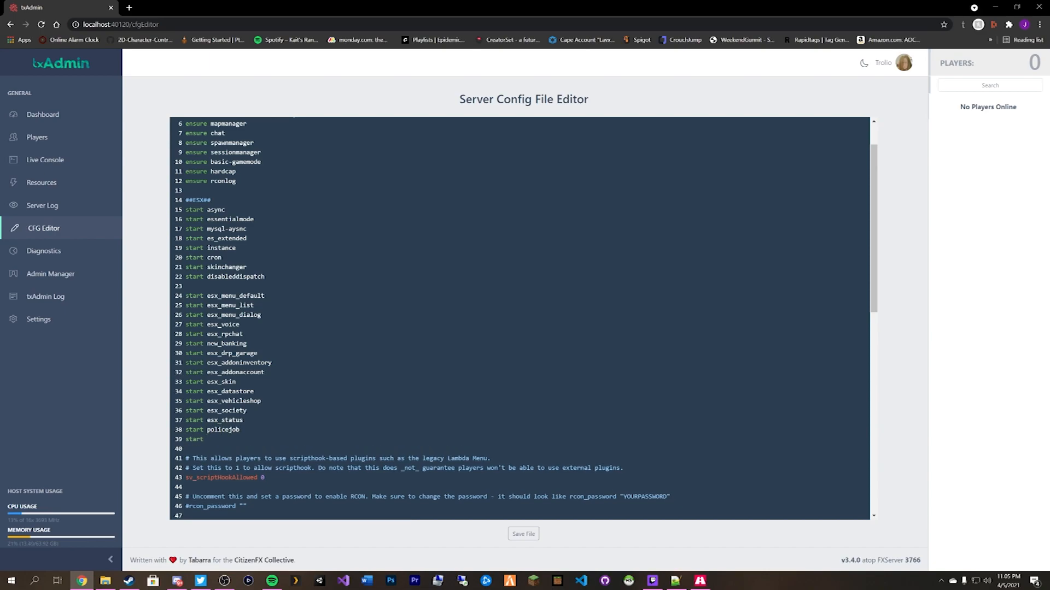
text(esx_billing)
Correct line 38 of the server config to 'start esx_policejob'.
key(Return)
text(start)
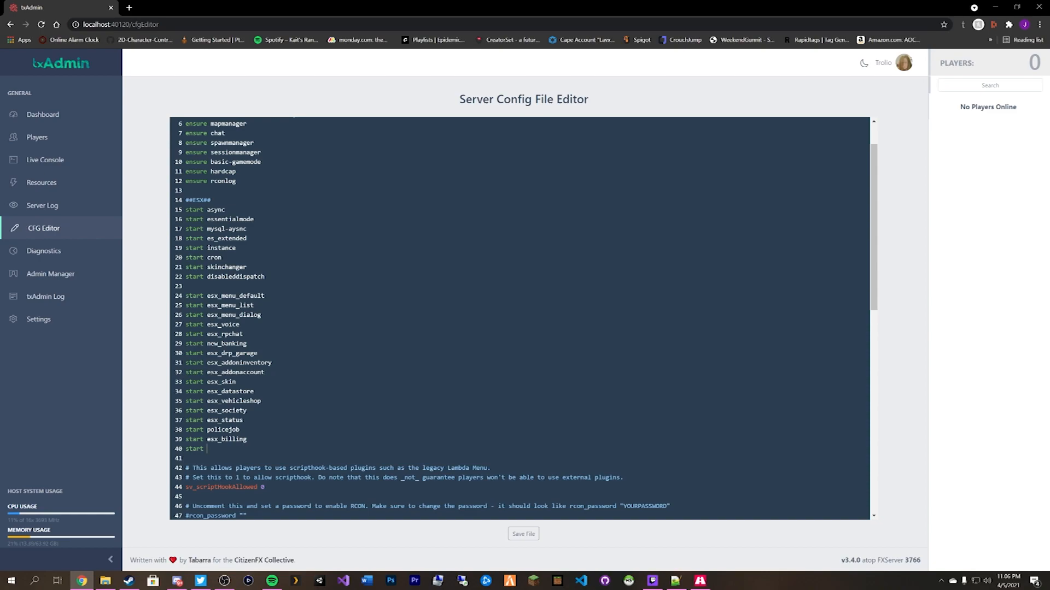
key(BackSpace)
key(BackSpace)
key(BackSpace)
key(BackSpace)
key(BackSpace)
key(BackSpace)
key(BackSpace)
key(BackSpace)
key(BackSpace)
key(BackSpace)
key(BackSpace)
key(BackSpace)
key(BackSpace)
key(BackSpace)
key(BackSpace)
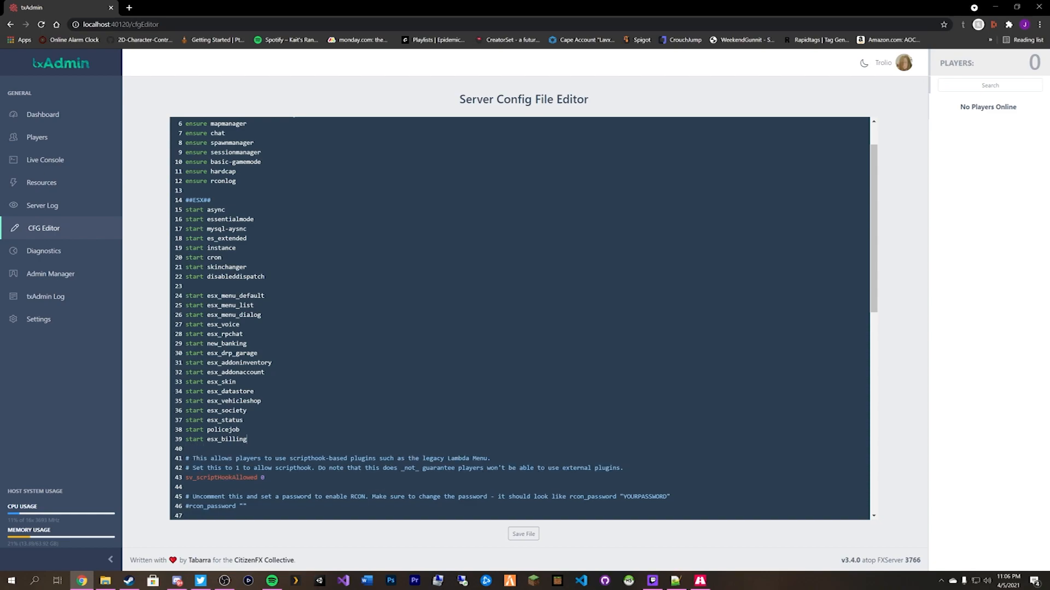
key(BackSpace)
key(BackSpace)
key(BackSpace)
key(BackSpace)
key(BackSpace)
key(BackSpace)
key(BackSpace)
key(BackSpace)
key(BackSpace)
key(BackSpace)
key(BackSpace)
key(BackSpace)
key(BackSpace)
key(BackSpace)
key(BackSpace)
key(BackSpace)
key(BackSpace)
key(BackSpace)
key(BackSpace)
text(es)
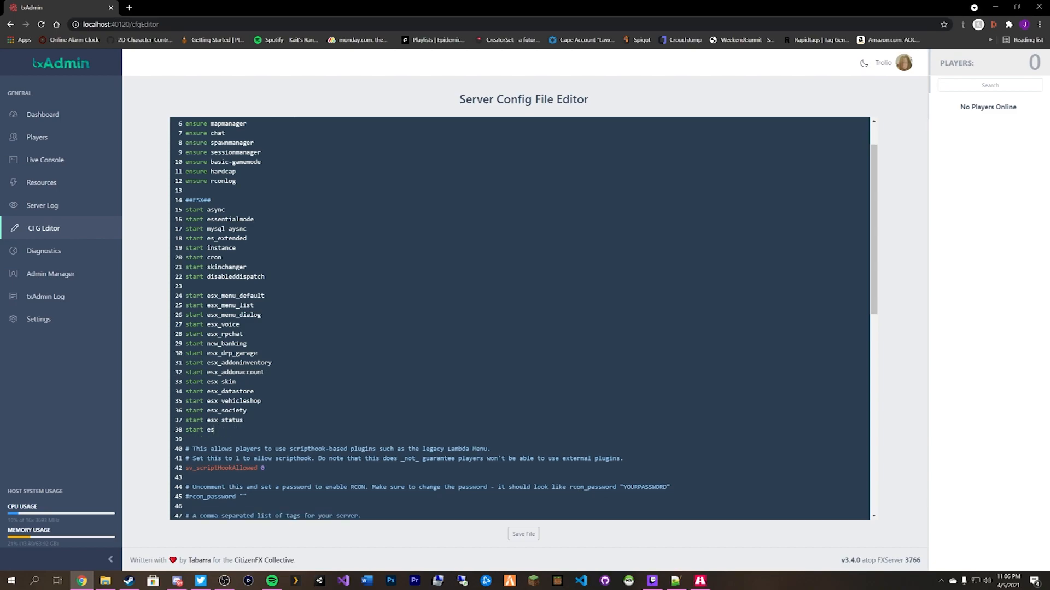
text(x_policejob)
Add start lines for esx_billing, esx_service, weaponshop, esx_taxijob, esx_sit, esx_shops, esx_optionalneeds, esx_mechanicjob, esx_lscustom, esx_joblisting.
key(Return)
text(start es)
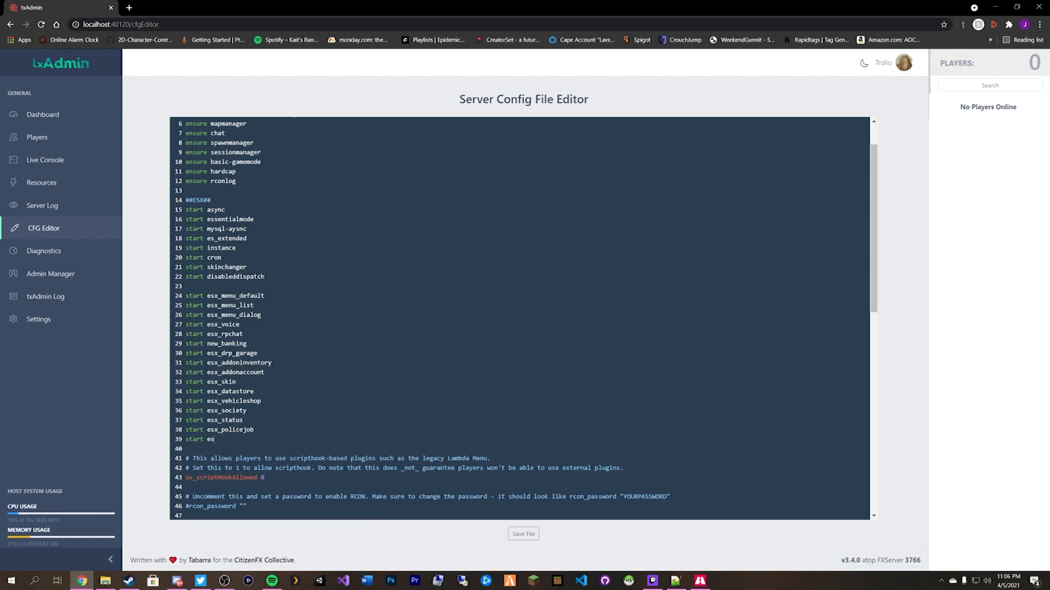
text(x_billing)
key(Return)
text(start)
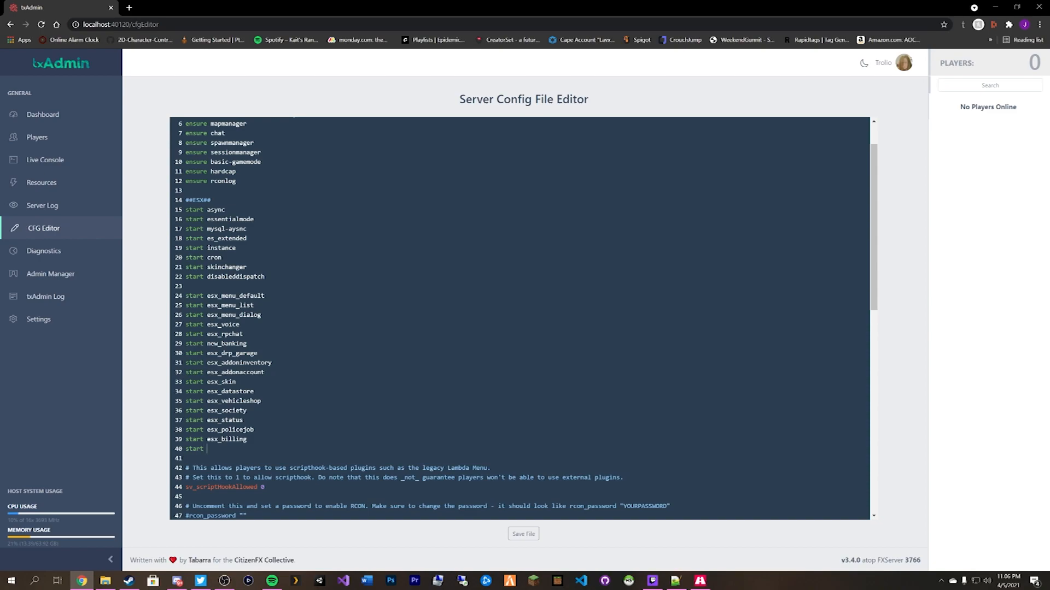
text( esx_service)
key(Return)
text(start)
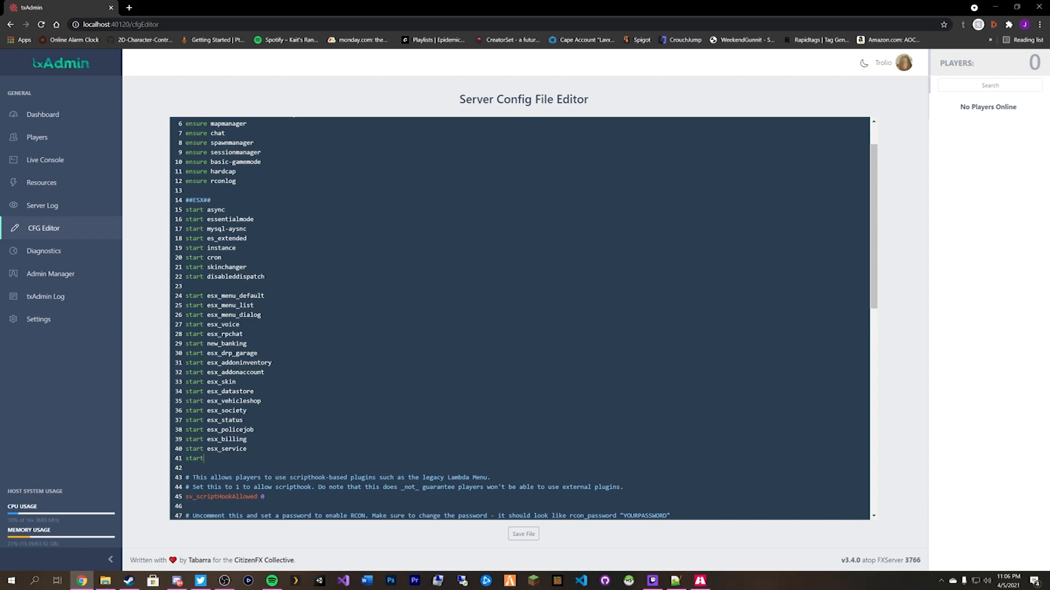
text(weaponshop start esx_taxijob start esx_sit start esx_shops start esx_optionalnee)
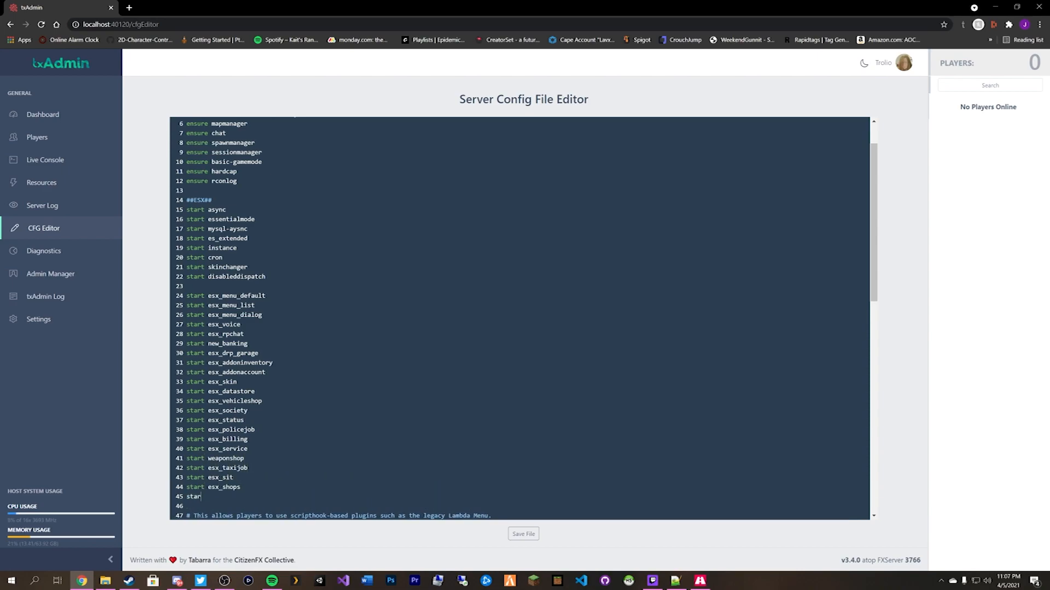
text(ds)
key(Return)
text(start esx_mechanicjob)
key(Return)
text(start esx_lscustom)
key(Return)
text(start esx_)
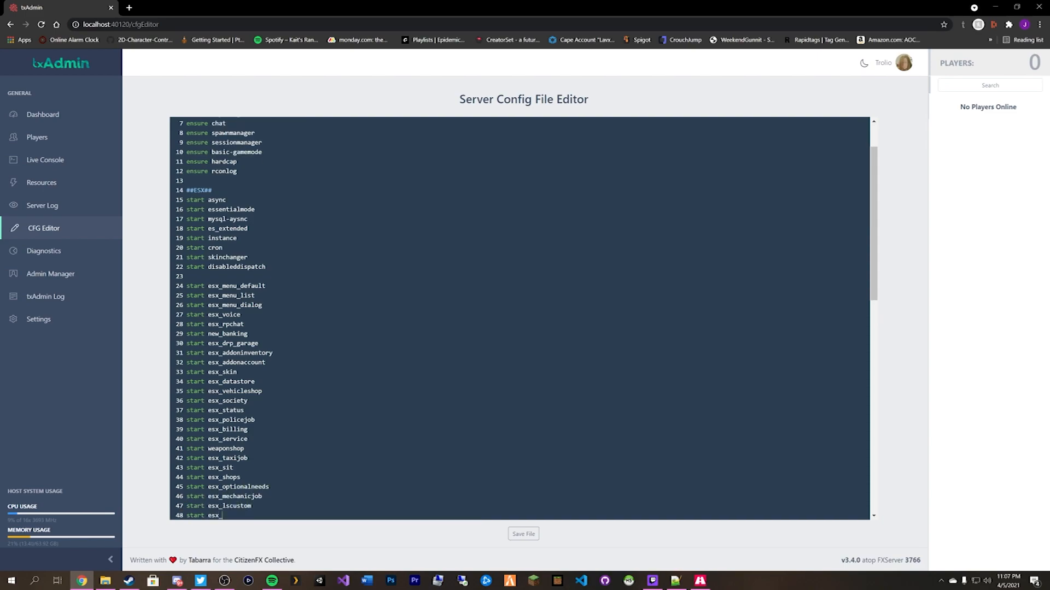
text(joblisting)
Add start lines for esx_identity, esx_holdup, esx_drugs, esx_clothingshop, esx_basicneeds and esx_ambulancejob.
key(Return)
text(start esx_identity)
key(Return)
text(start esx_holdup)
key(Return)
text(start esx_drugs)
key(Return)
text(start esx_clothingshop)
key(Return)
text(start esx_basicneeds)
key(Return)
text(start esx_amb)
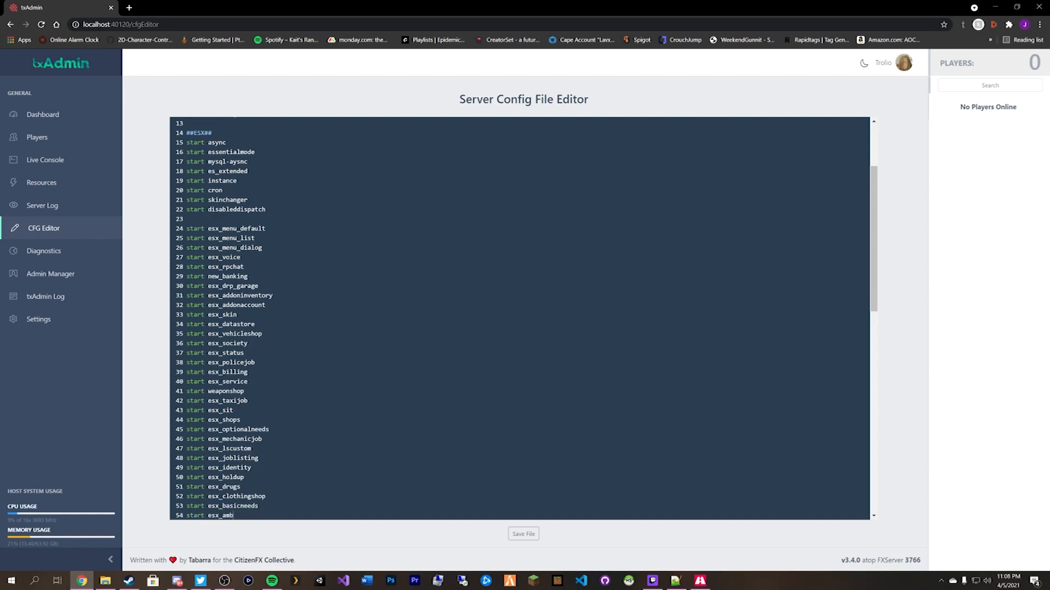
text(ulancejob)
After checking the resources folder, add start lines for esx_accessories, esx_jobs, esx_license and esx_dmvschool.
key(alt+Tab)
scroll(255, 249, down, 2)
key(alt+Tab)
scroll(254, 248, down, 3)
key(Return)
text(start esx_accessories)
key(Return)
text(start esx_jobs)
key(Return)
text(start esx_license)
key(Return)
text(start esx)
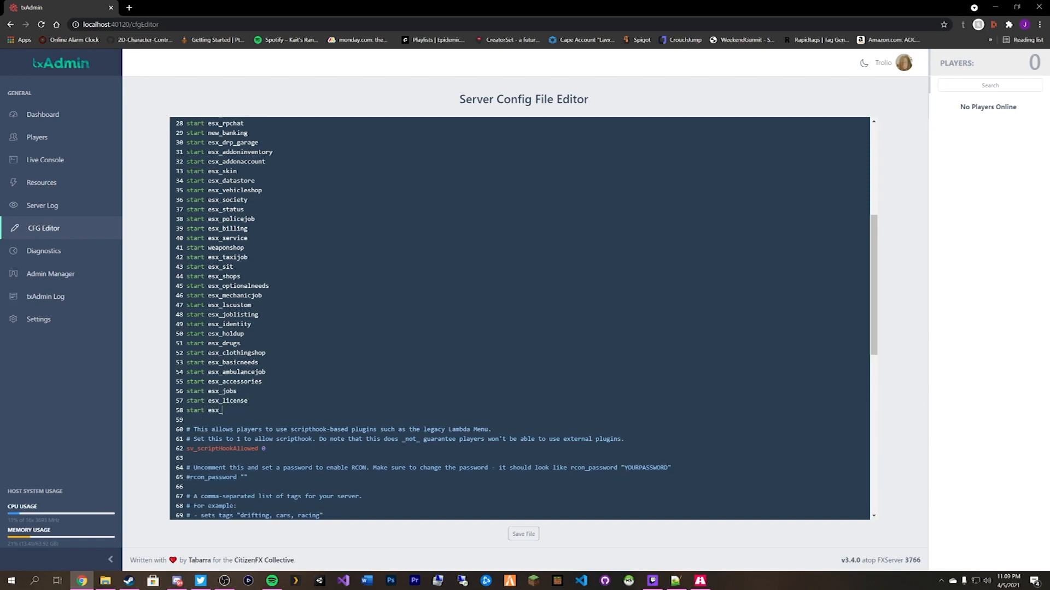
text(_dmvschool)
Save the edited config, start the server from the Dashboard, and review the loading console.
click(525, 535)
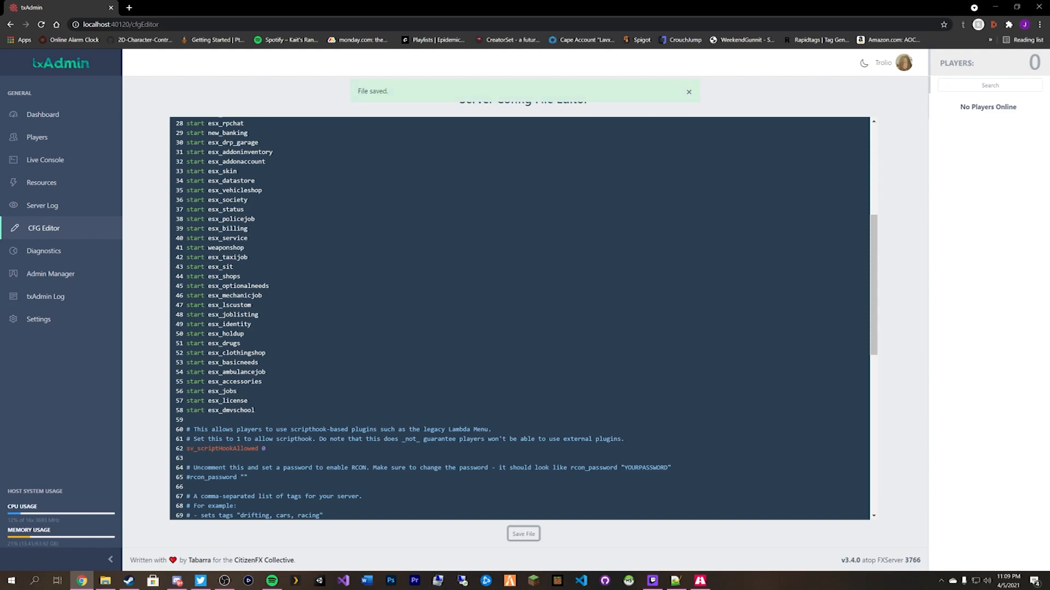
click(91, 113)
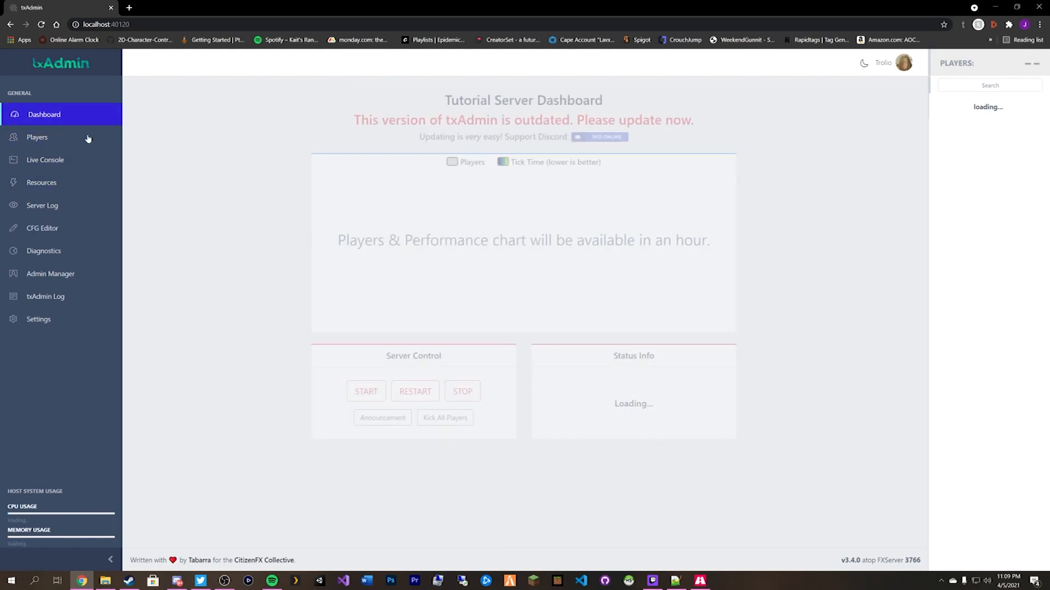
click(365, 389)
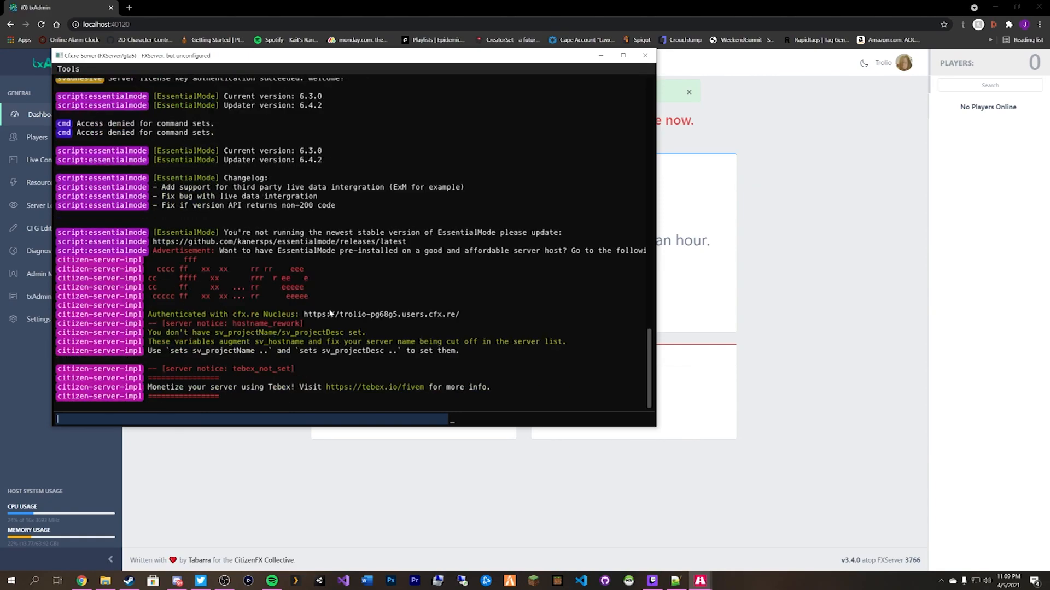
scroll(330, 313, up, 8)
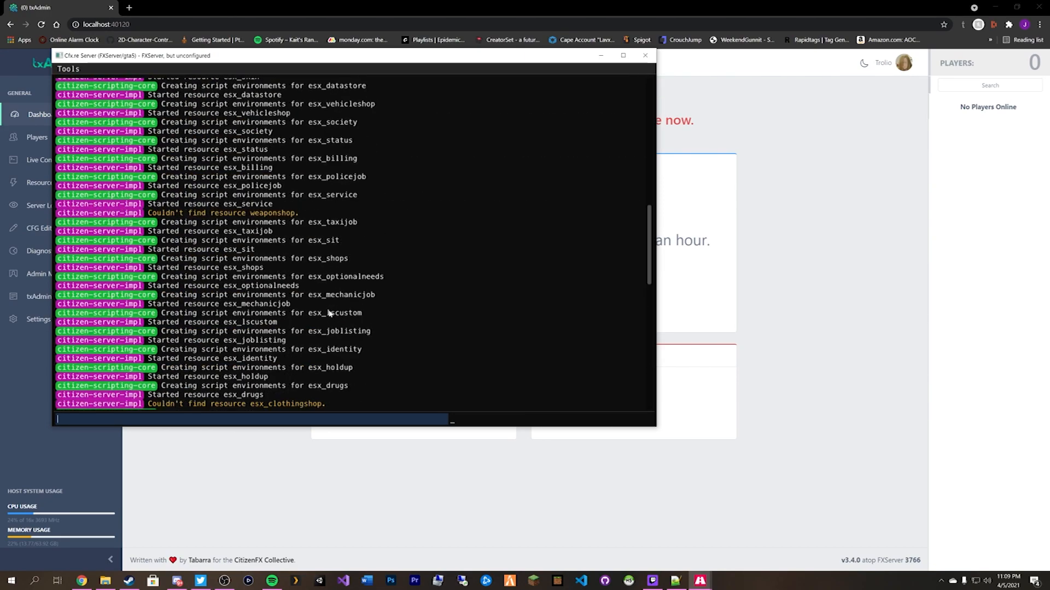
scroll(330, 314, up, 15)
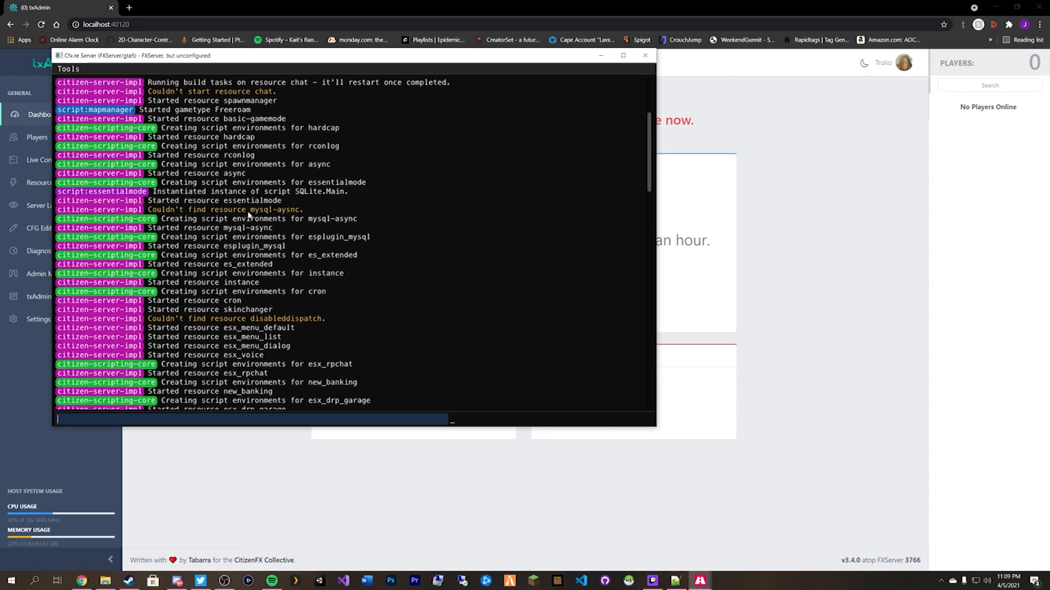
Copy the exact mysql-async folder name from the [esx] resources folder.
click(113, 583)
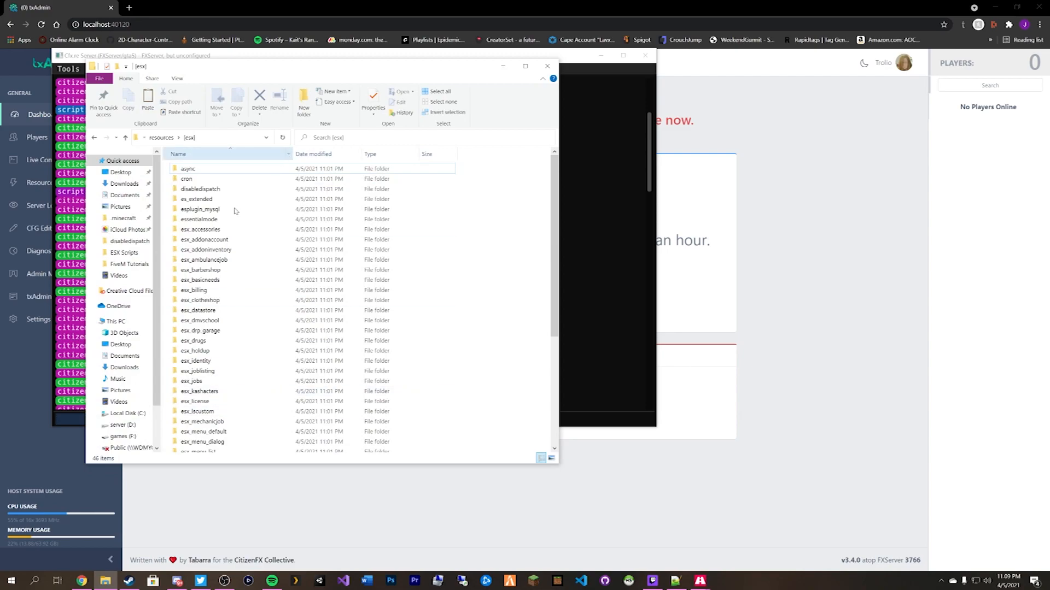
drag(226, 69, 599, 76)
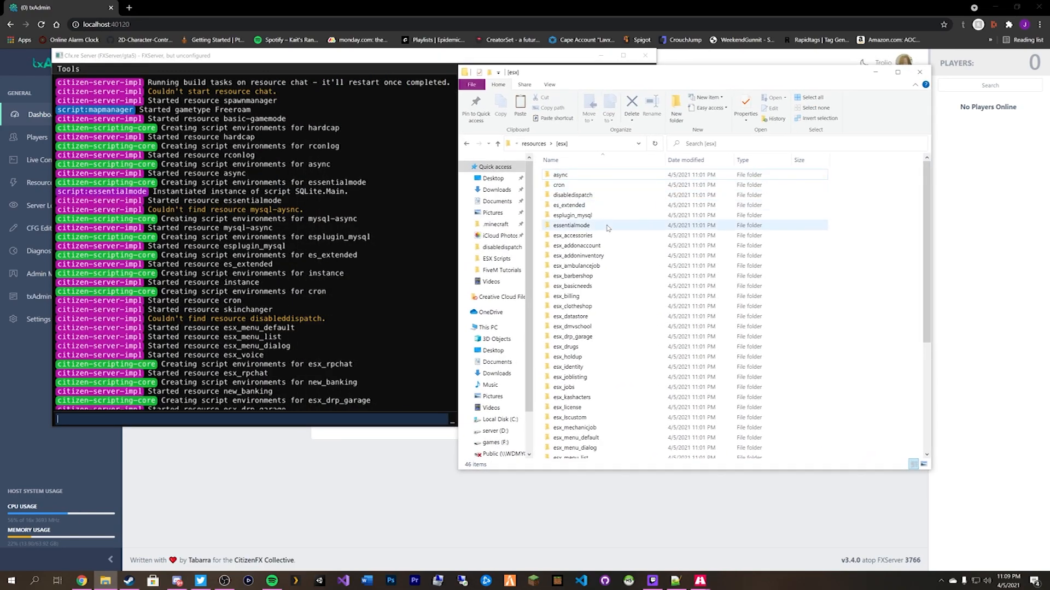
scroll(607, 227, down, 6)
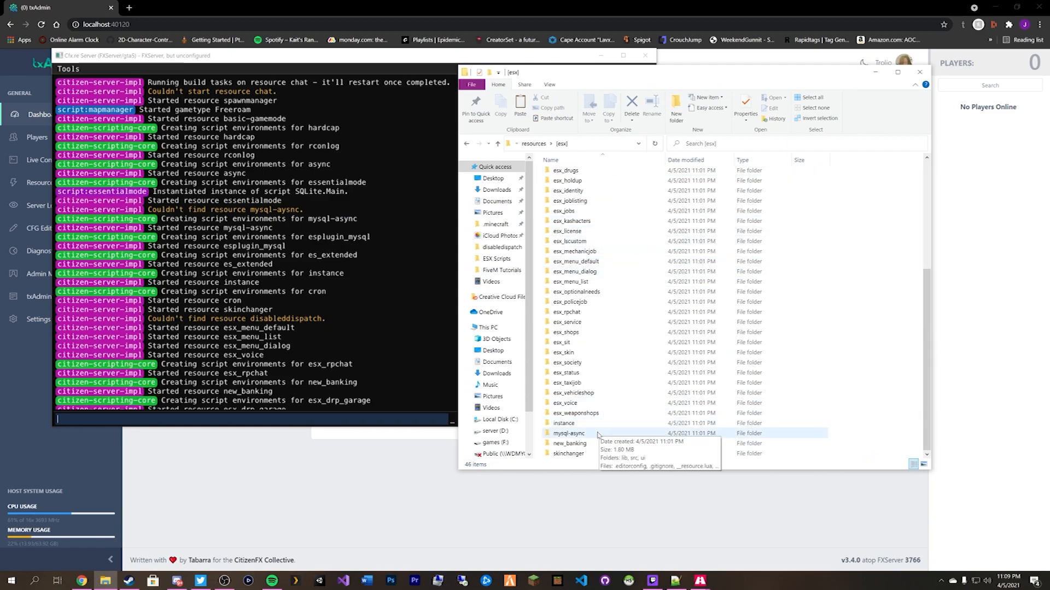
click(571, 435)
click(571, 435)
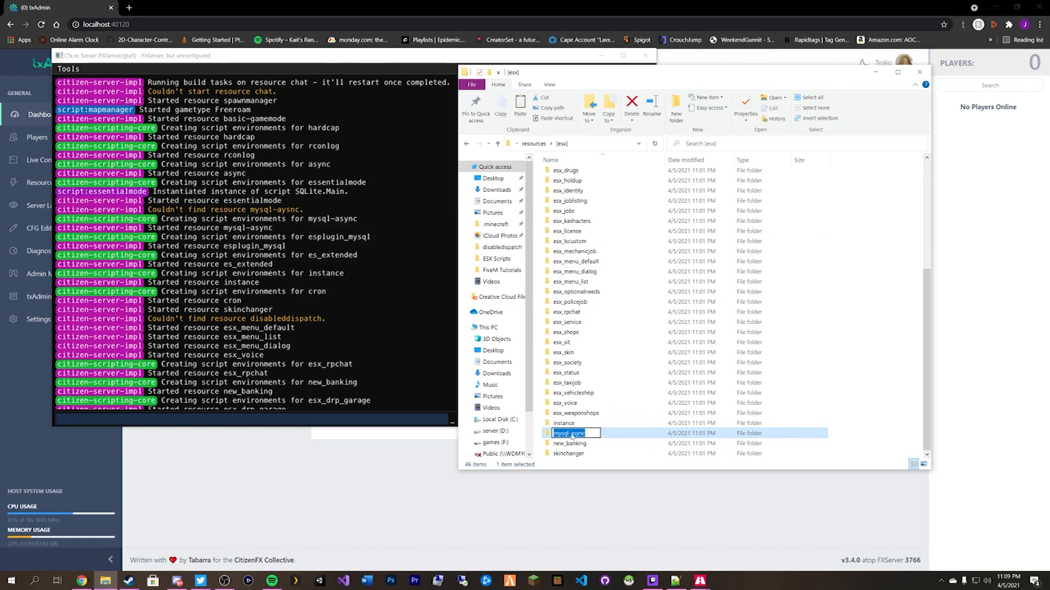
key(ctrl+c)
Paste mysql-async over the typo on line 17, save the config, and open Live Console.
click(407, 463)
click(42, 231)
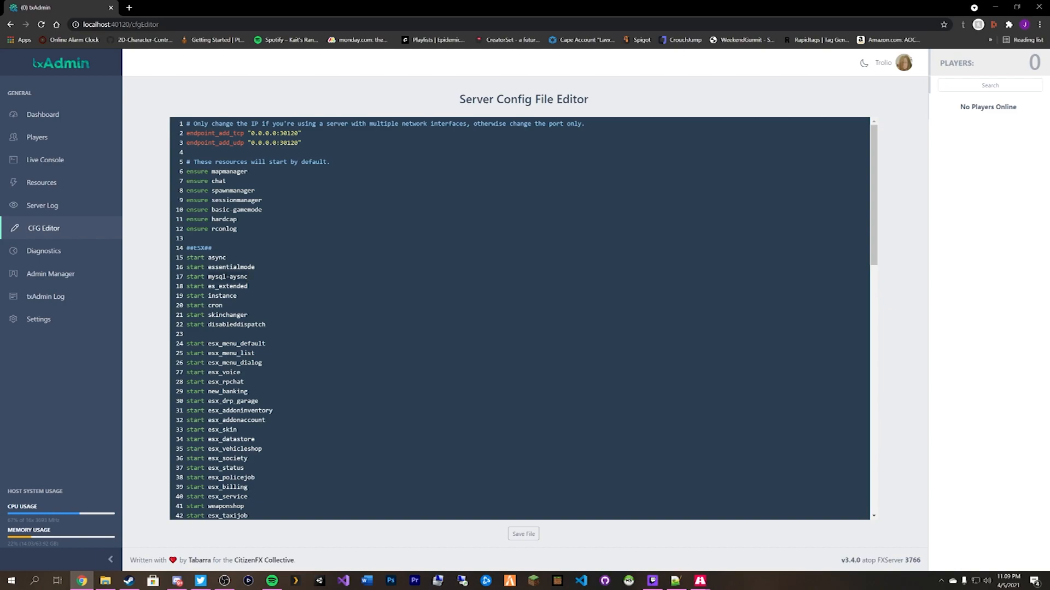
key(ctrl+v)
click(523, 534)
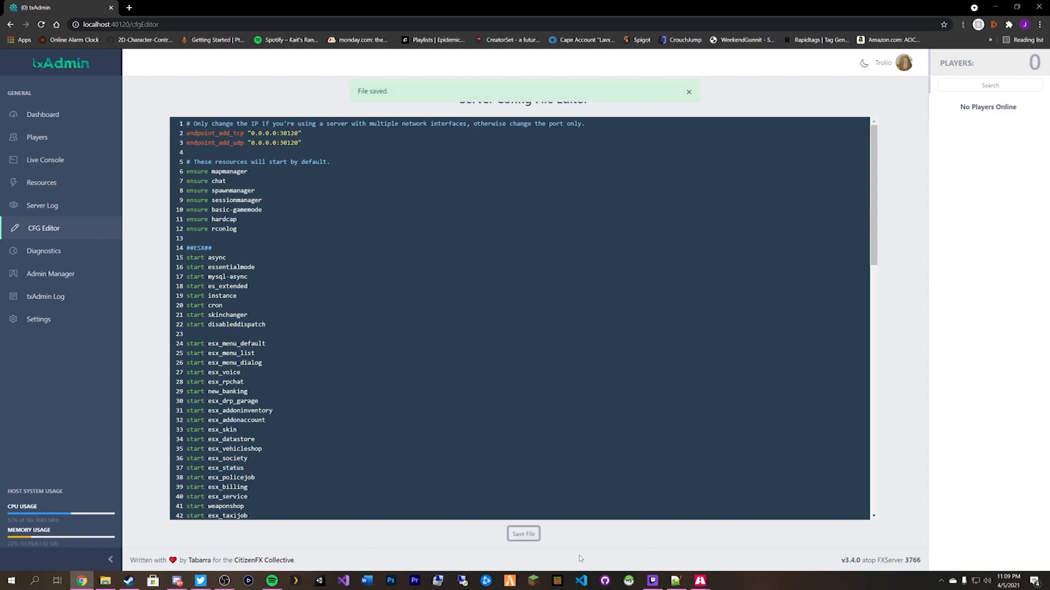
click(105, 580)
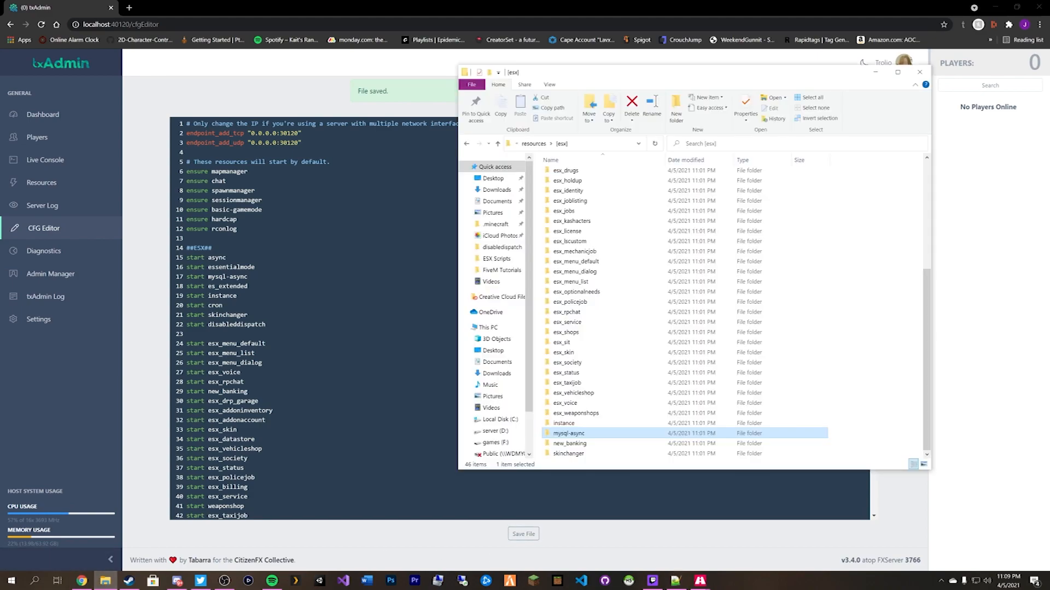
click(46, 162)
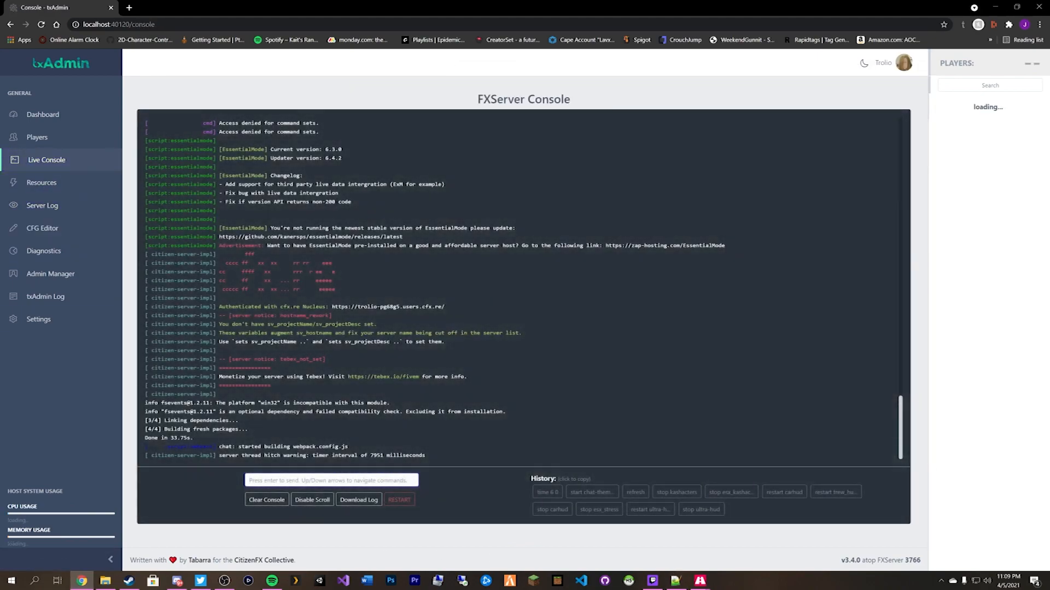
Copy the esx_clotheshop folder name and paste it over esx_clothingshop on config line 52.
scroll(447, 333, up, 1)
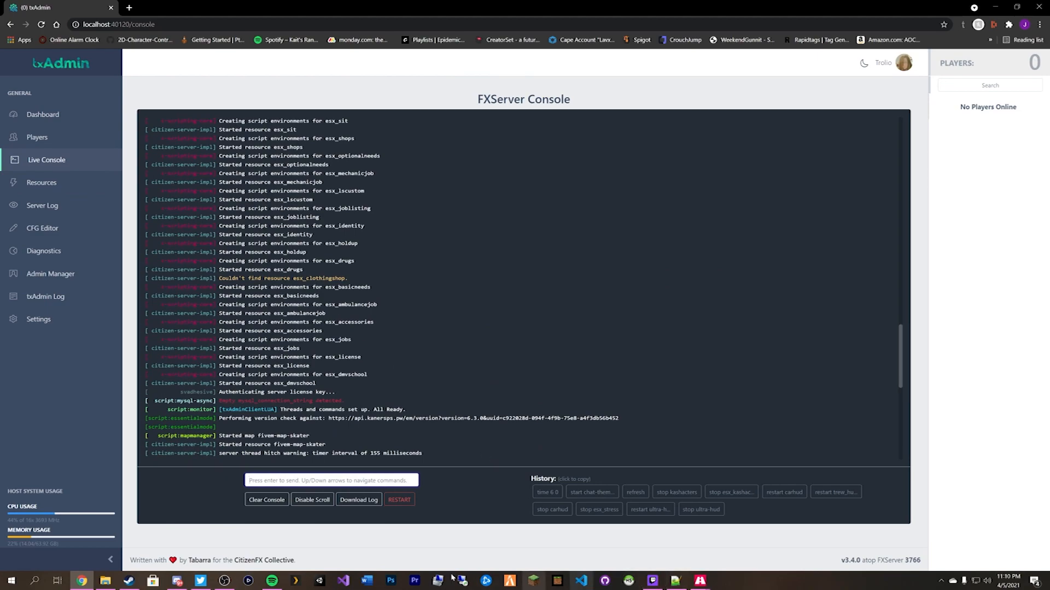
click(105, 580)
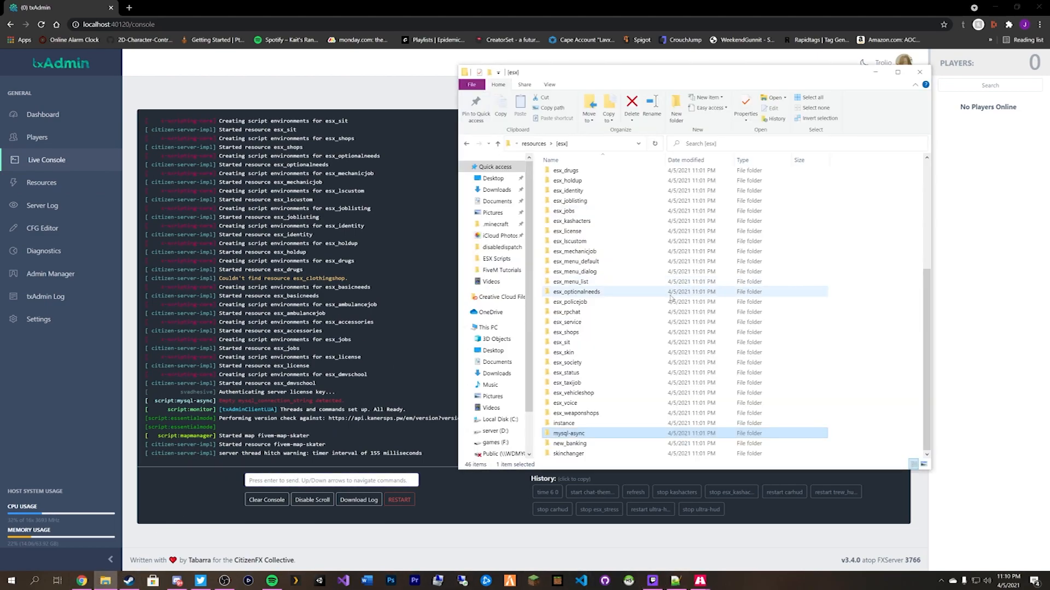
scroll(641, 313, up, 4)
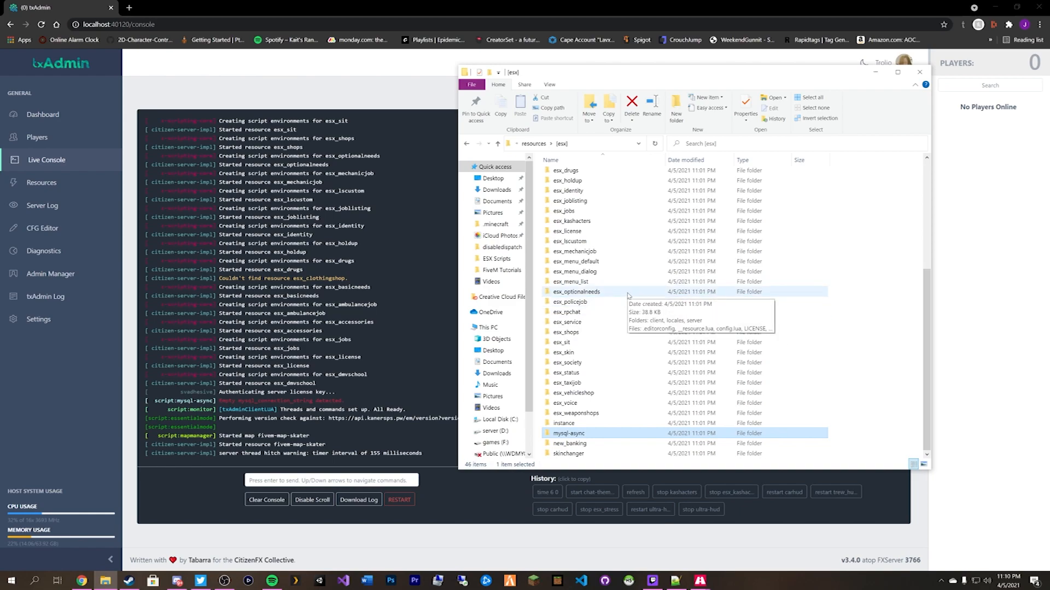
scroll(625, 288, up, 2)
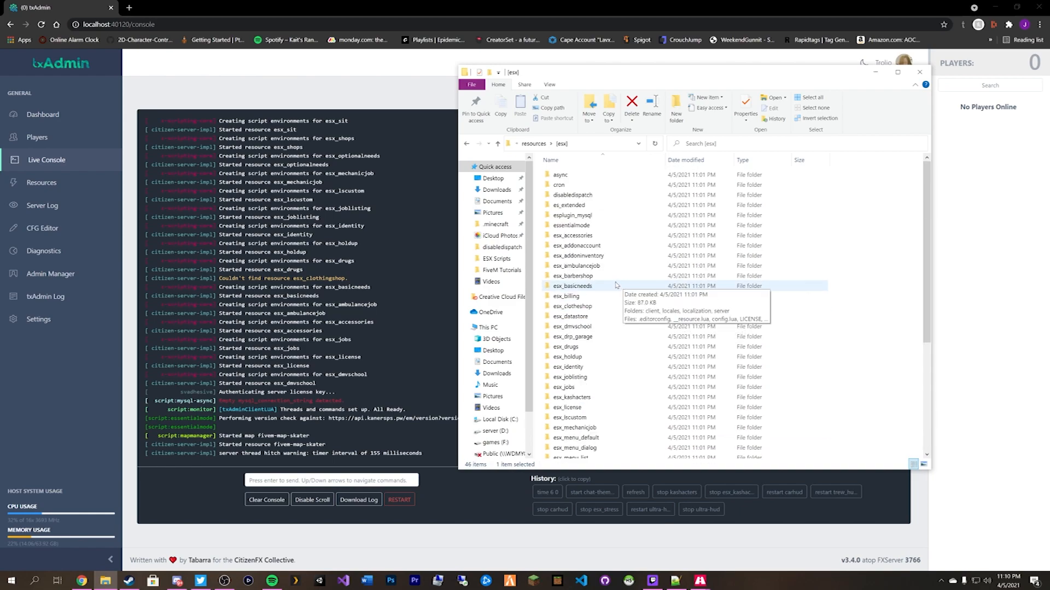
click(579, 307)
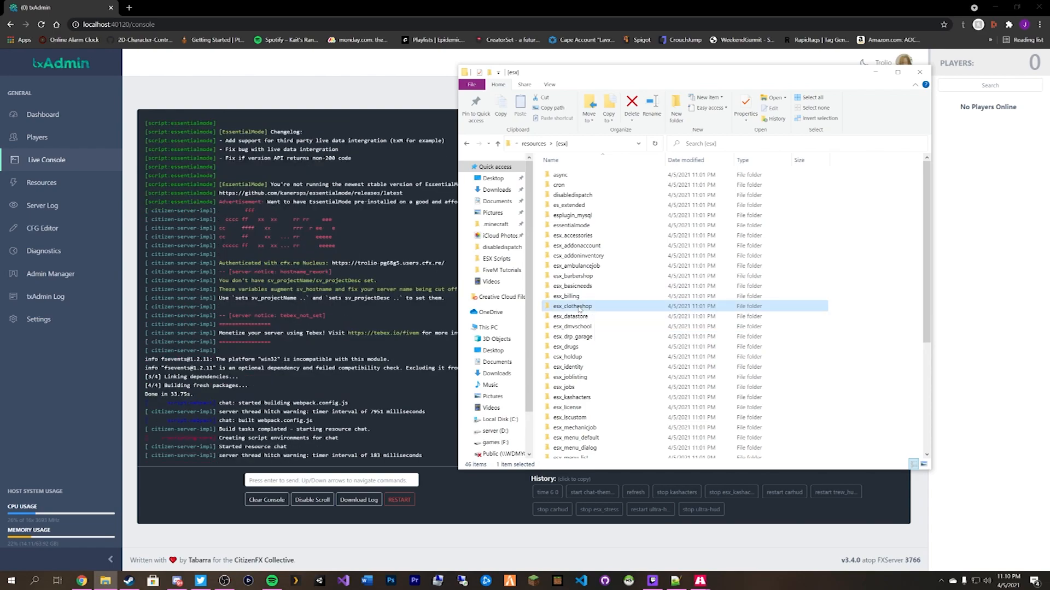
key(F2)
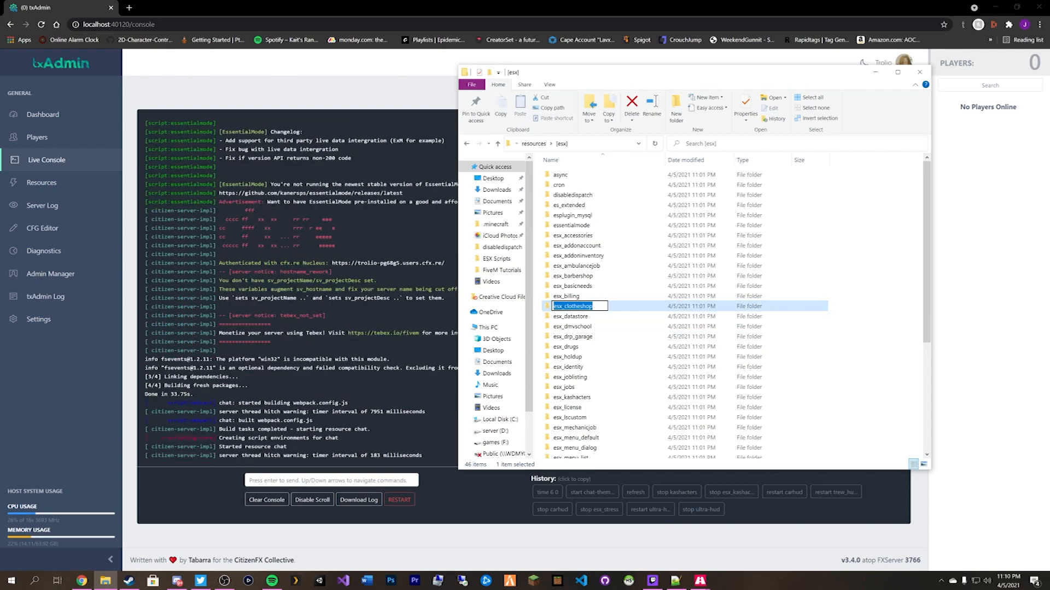
click(43, 228)
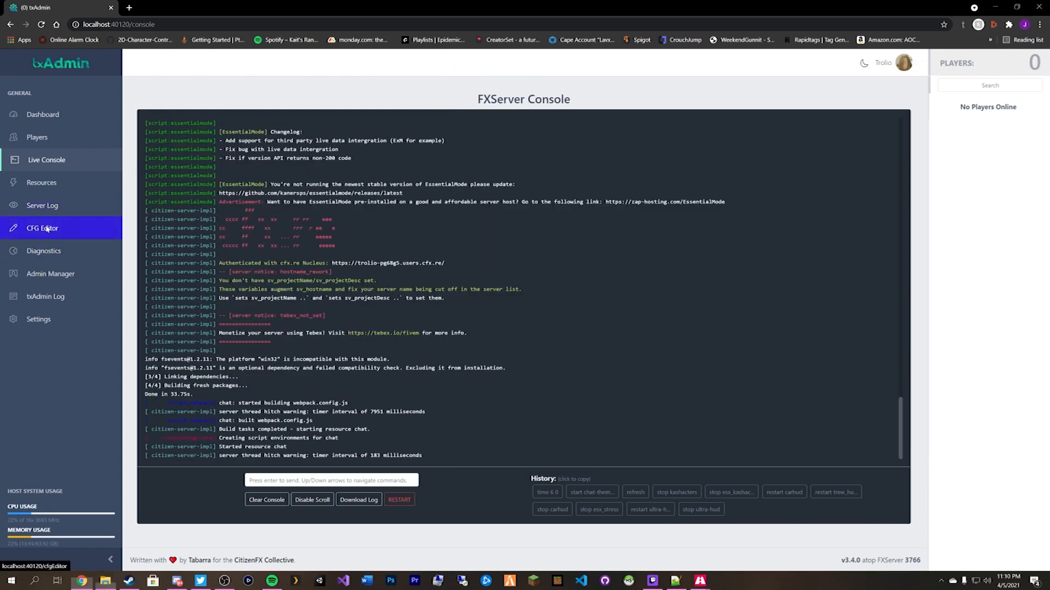
scroll(519, 317, down, 2)
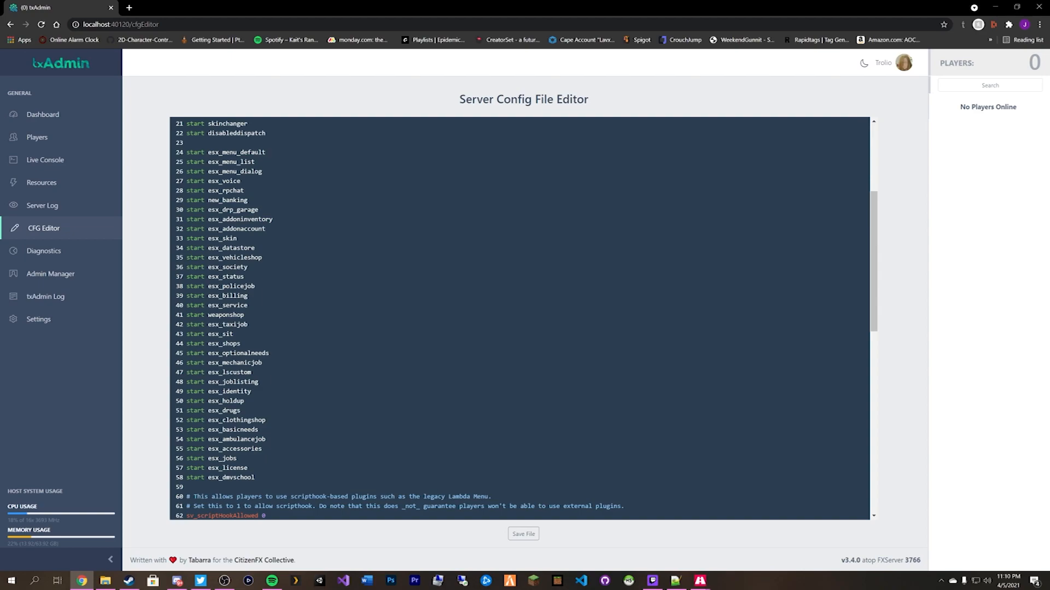
key(ctrl+v)
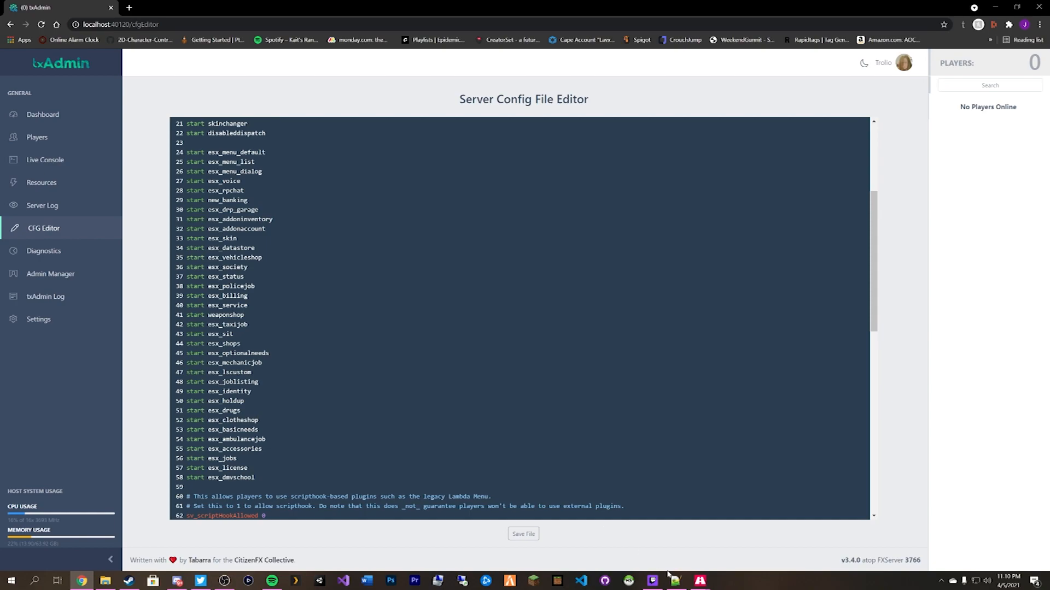
Review the startup log in Live Console, then return to the server Dashboard.
click(105, 581)
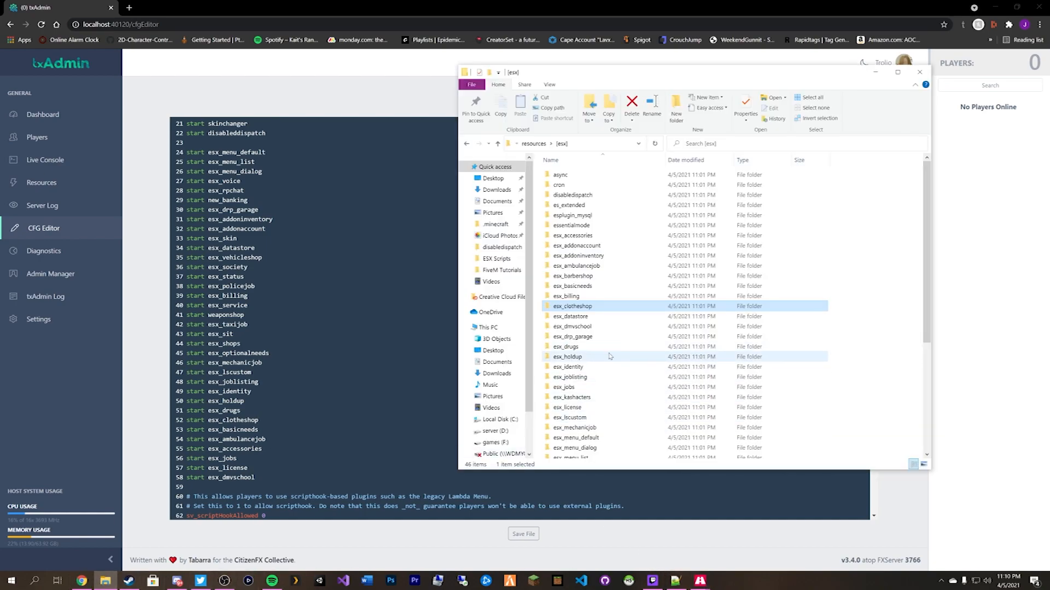
click(44, 162)
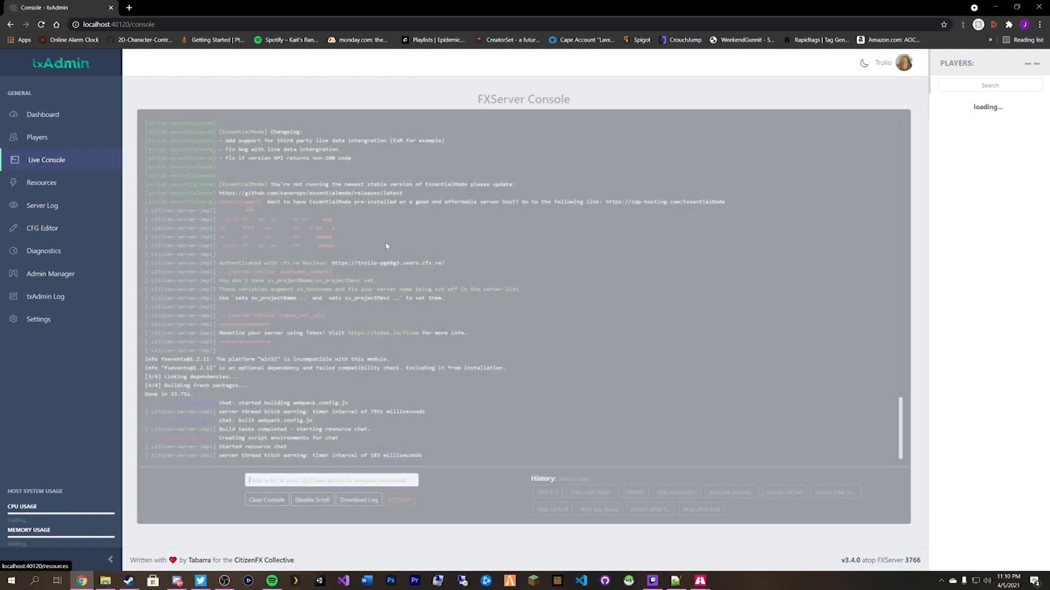
scroll(362, 270, up, 3)
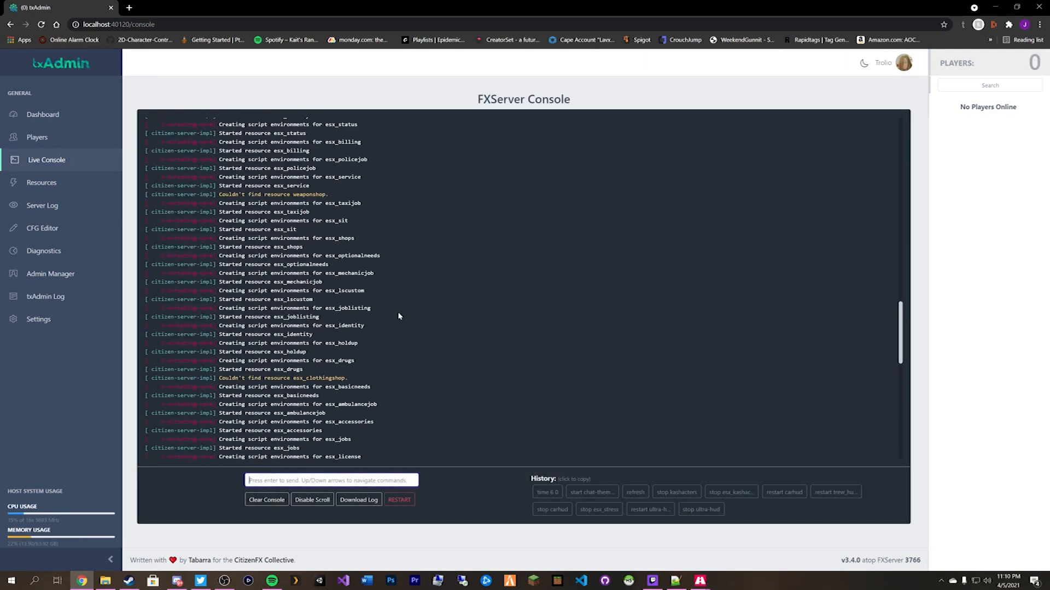
scroll(398, 316, up, 2)
scroll(398, 297, up, 6)
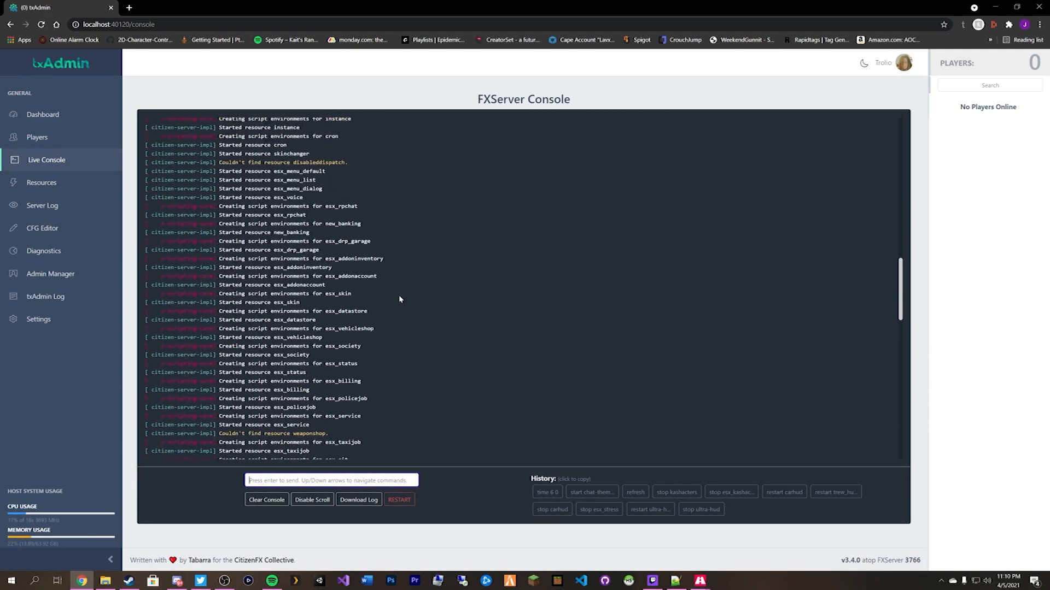
scroll(384, 368, up, 3)
scroll(384, 368, down, 3)
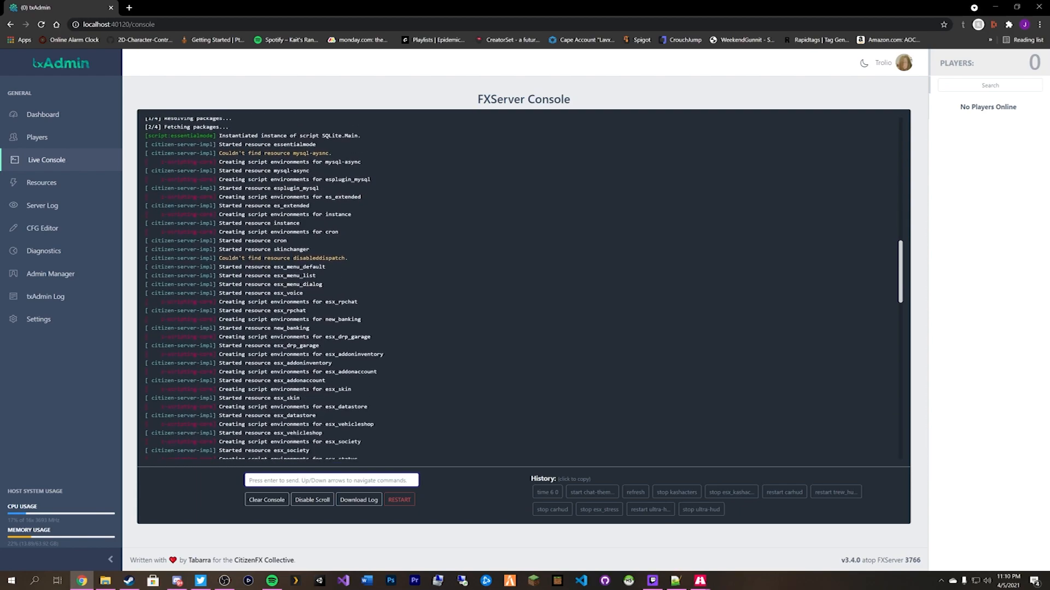
click(44, 114)
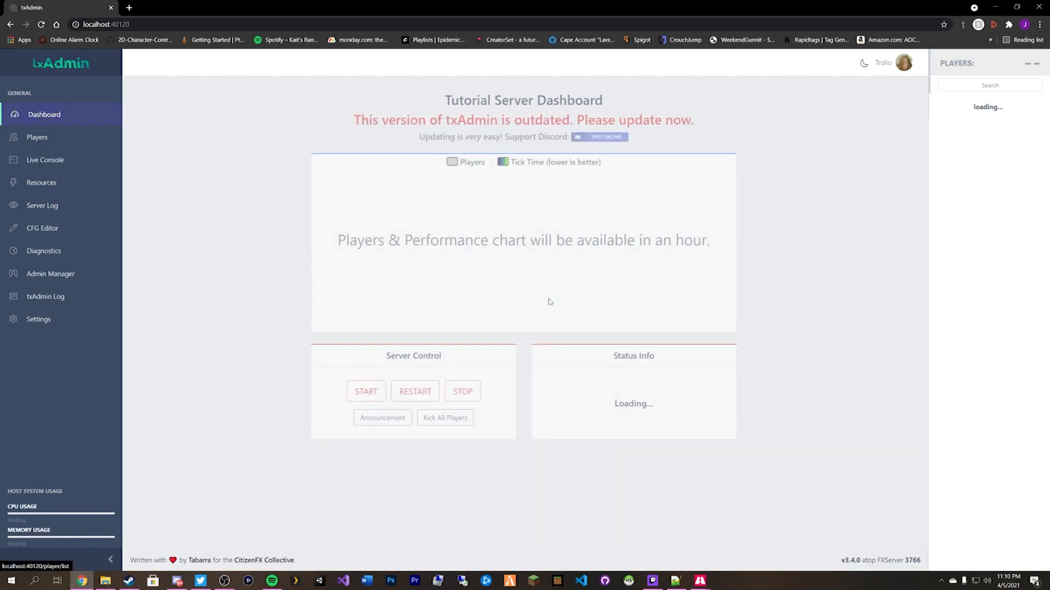
Stop the running server and look up the esx_weaponshops folder name against the config.
click(462, 392)
click(570, 78)
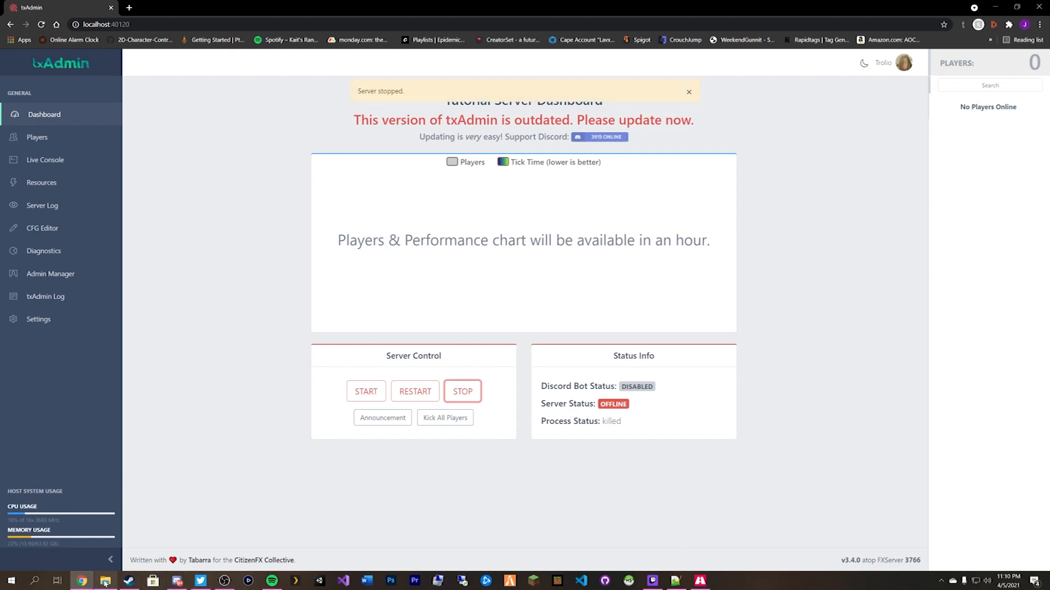
click(105, 581)
scroll(596, 328, down, 6)
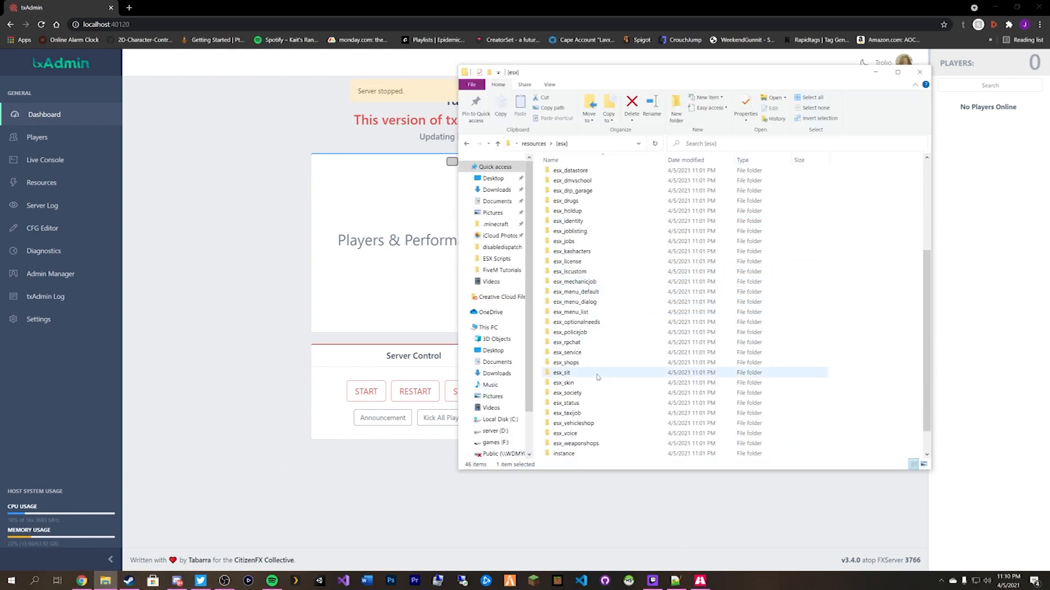
double_click(594, 415)
click(467, 143)
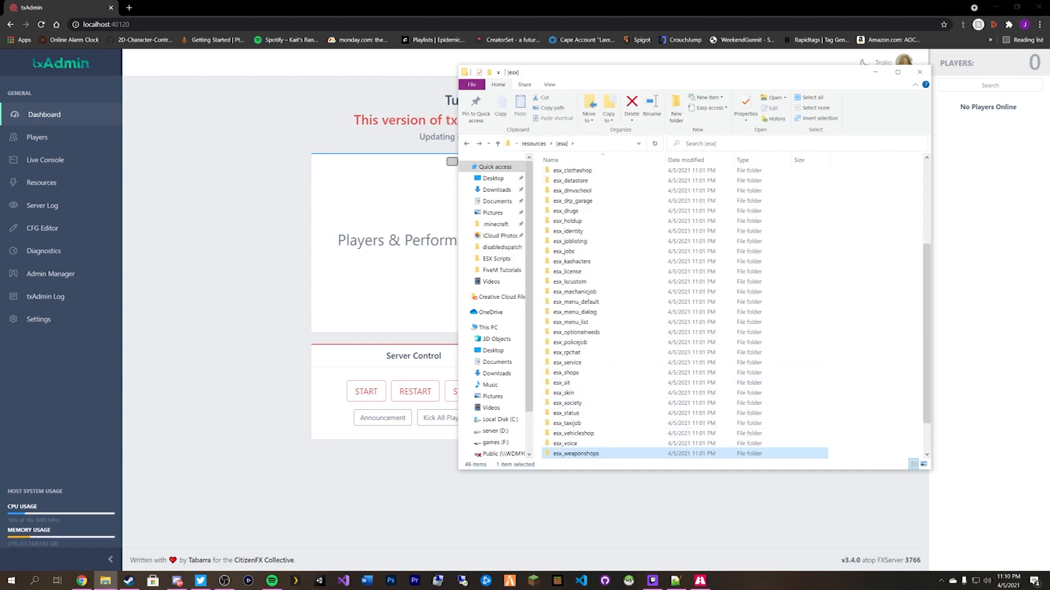
key(F2)
click(44, 228)
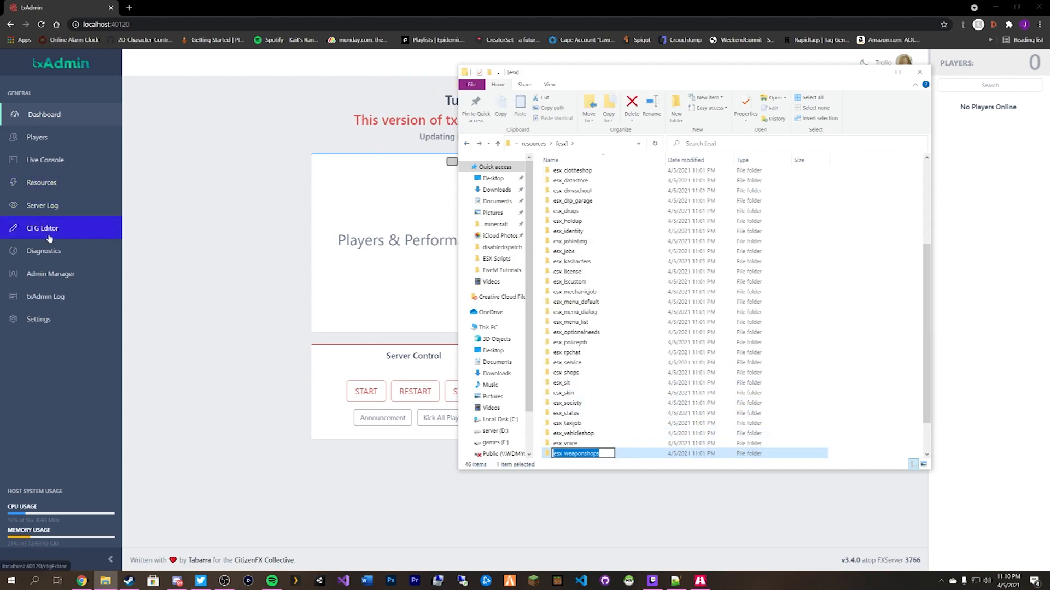
scroll(170, 245, down, 10)
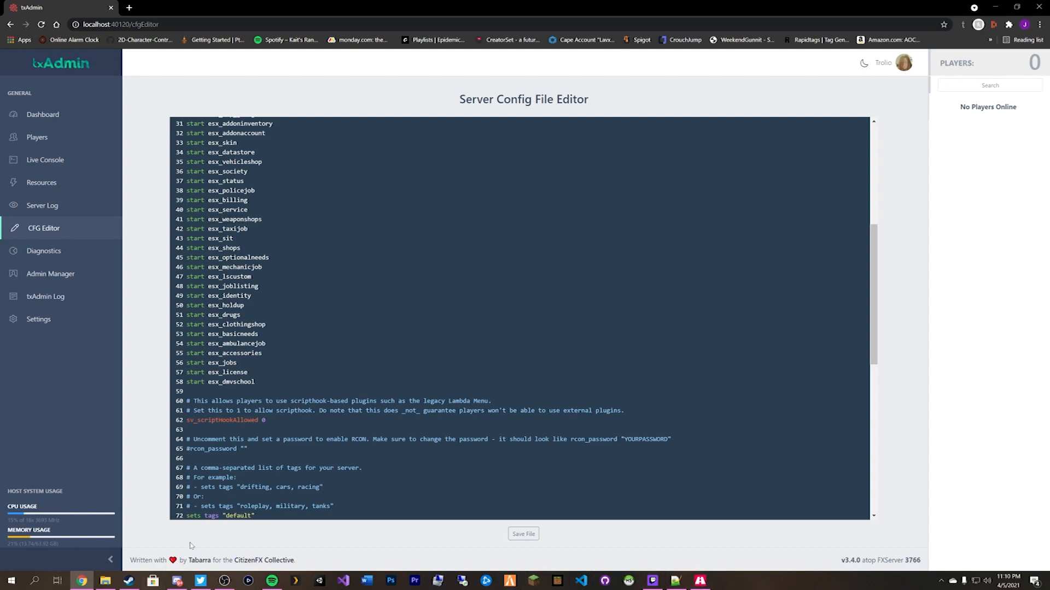
scroll(519, 317, up, 1)
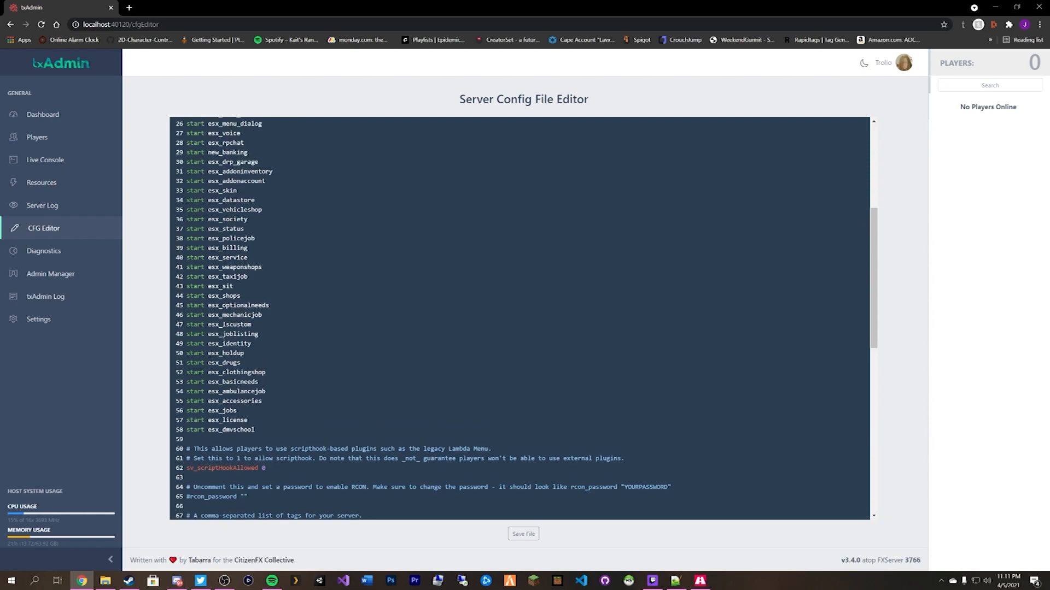
scroll(519, 317, up, 1)
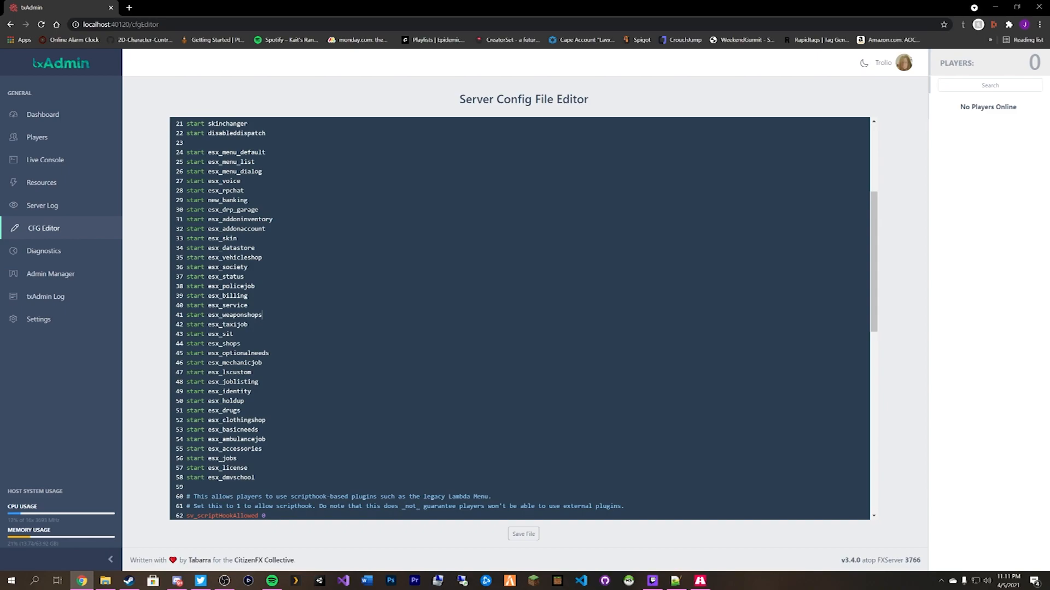
scroll(263, 411, up, 2)
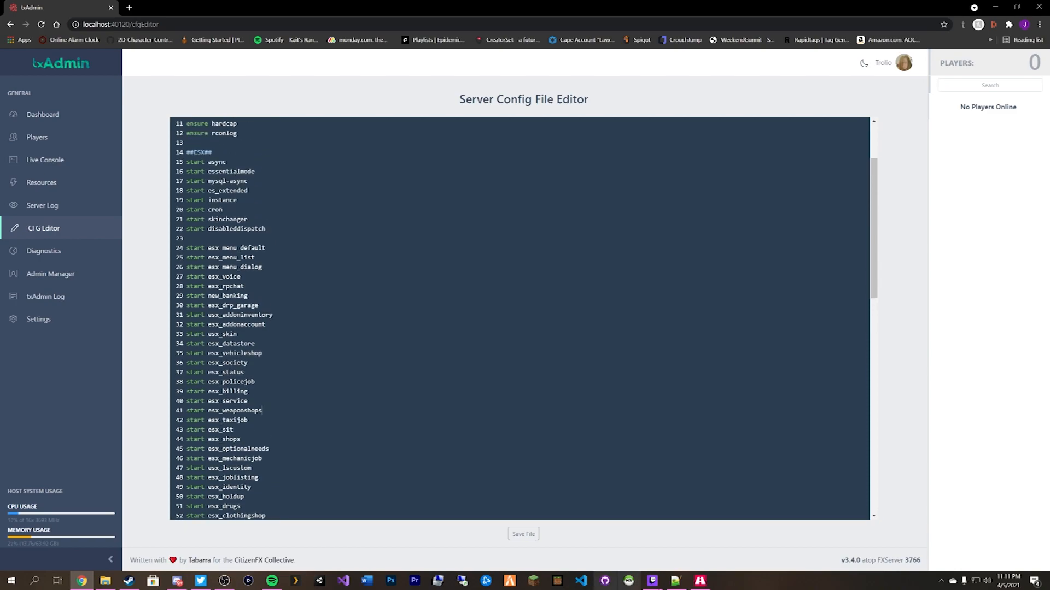
Replace the misspelled entry on line 22 with the copied disabledispatch folder name and save.
click(105, 585)
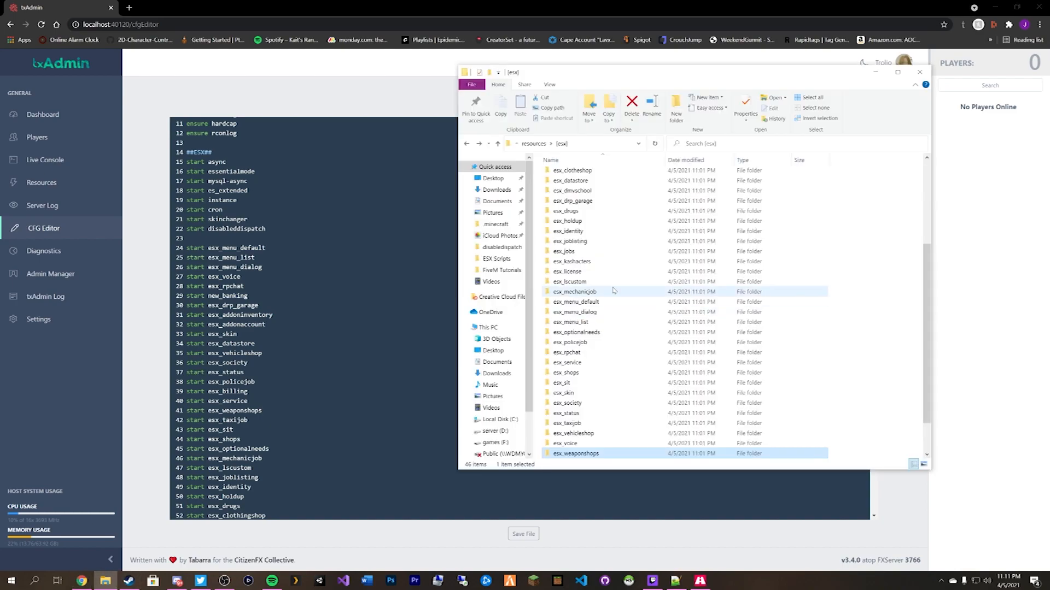
scroll(602, 295, up, 3)
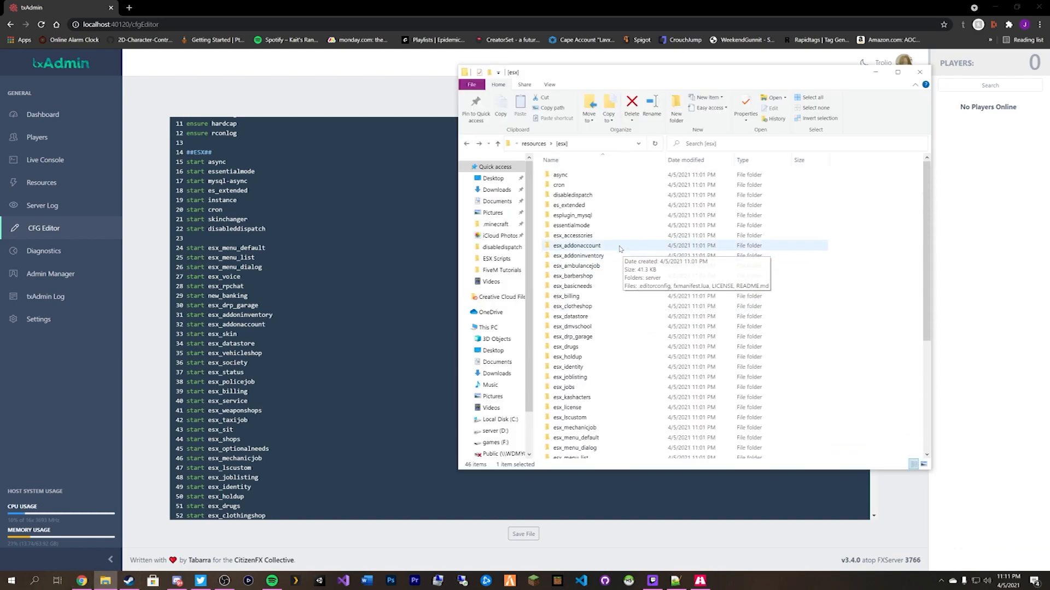
scroll(617, 196, up, 2)
click(583, 198)
click(583, 198)
key(ctrl+c)
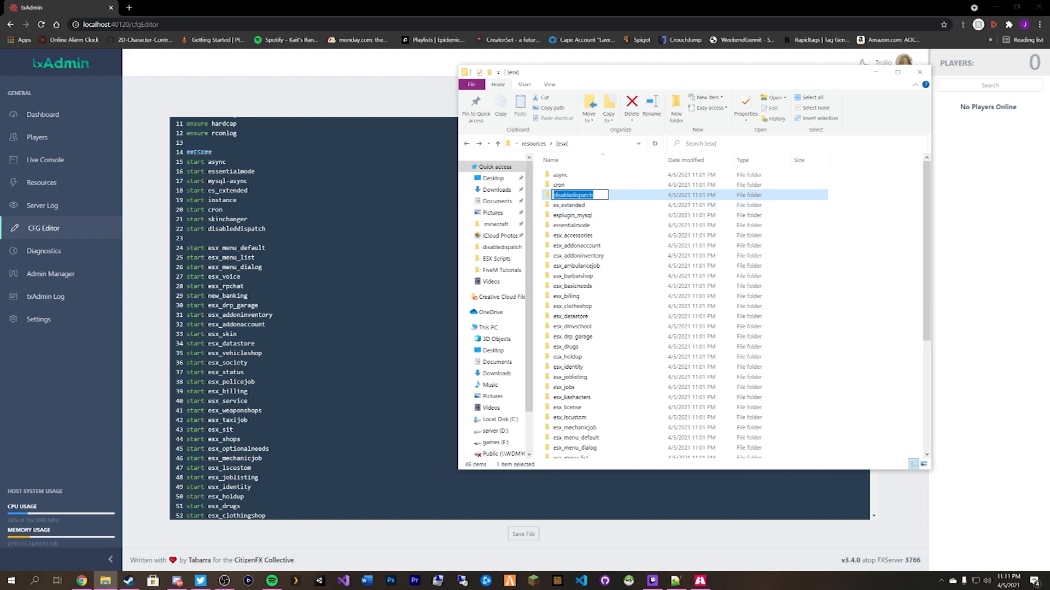
click(235, 229)
key(ctrl+v)
click(524, 534)
Start the server from the Dashboard, then request that it stop.
click(52, 115)
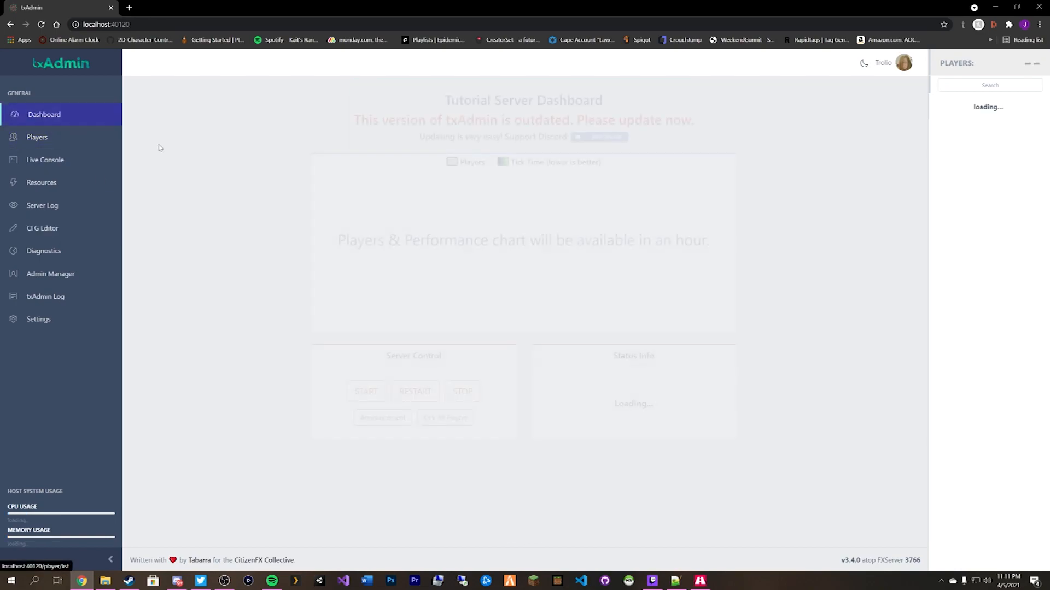
click(365, 392)
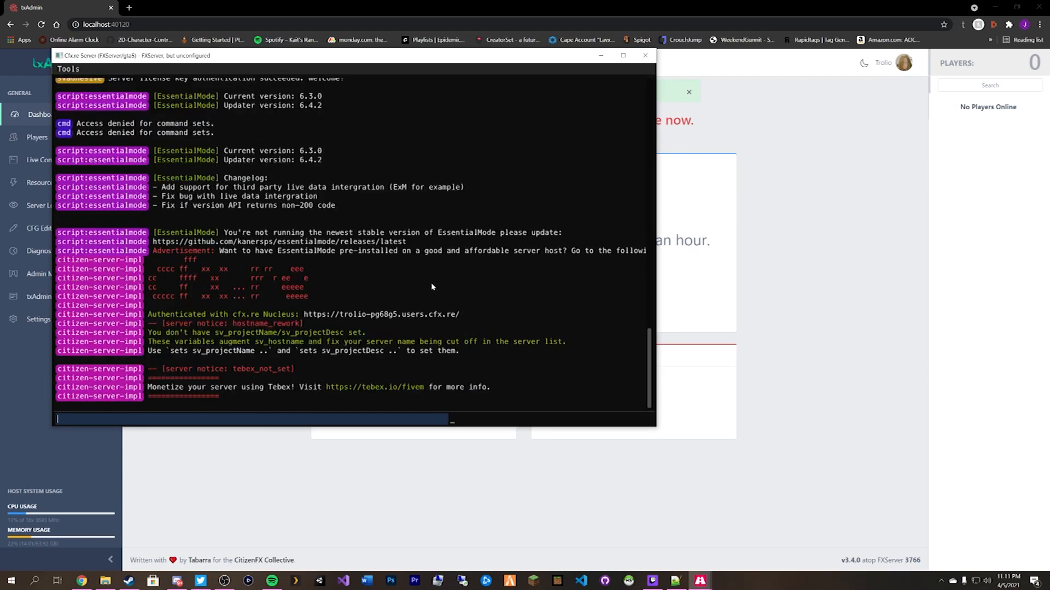
scroll(366, 285, up, 9)
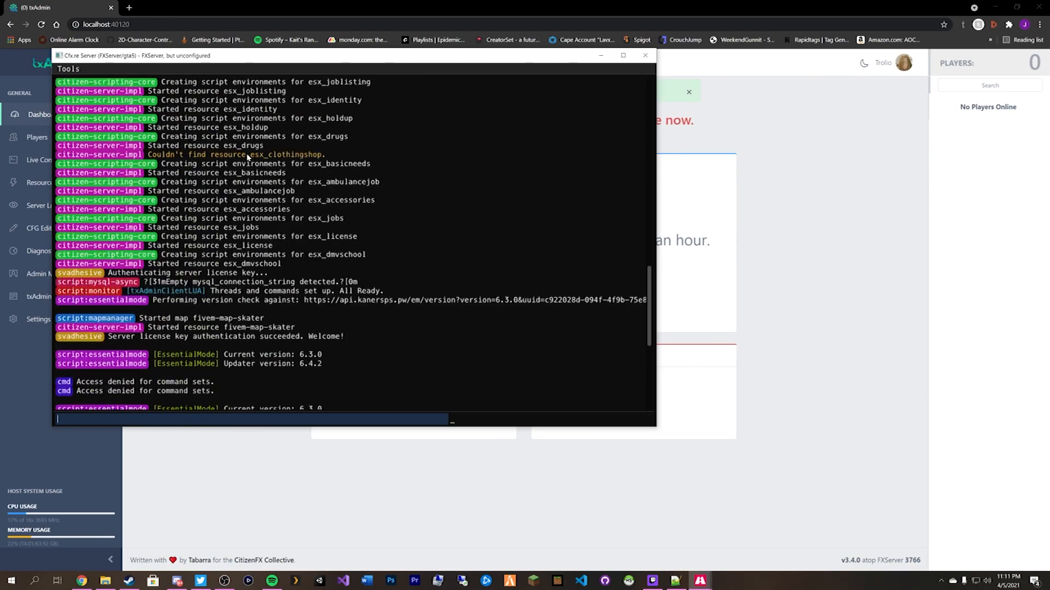
click(769, 220)
click(463, 391)
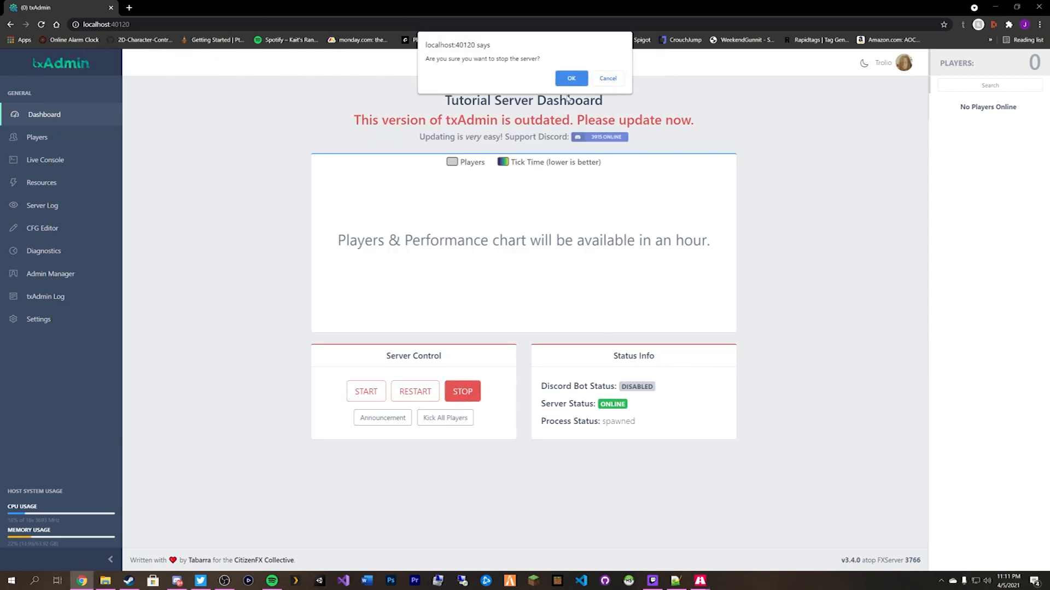
Confirm stopping the server and copy the esx_clotheshop folder name.
click(572, 78)
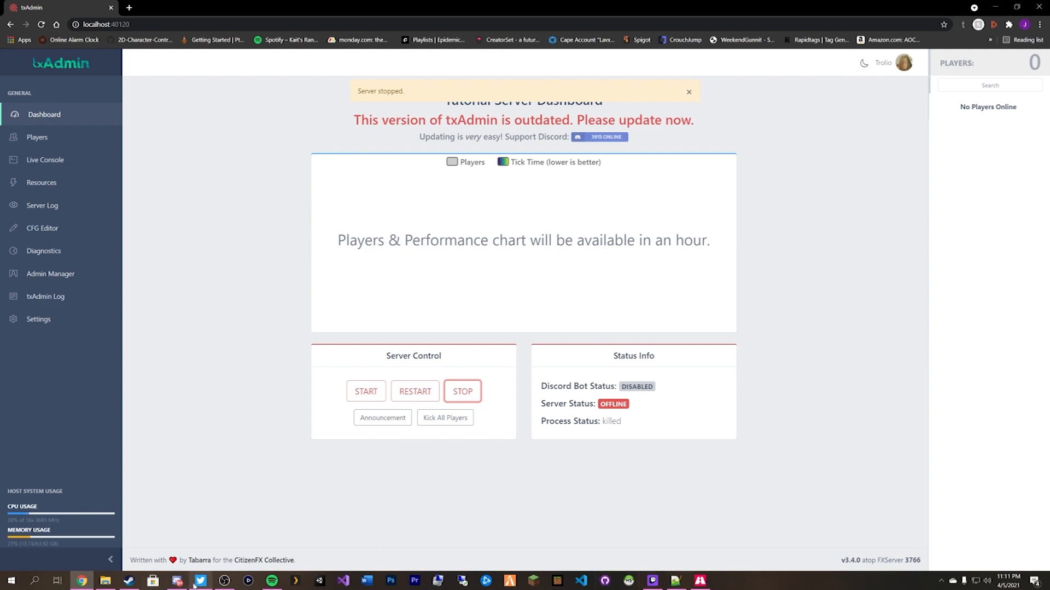
click(108, 584)
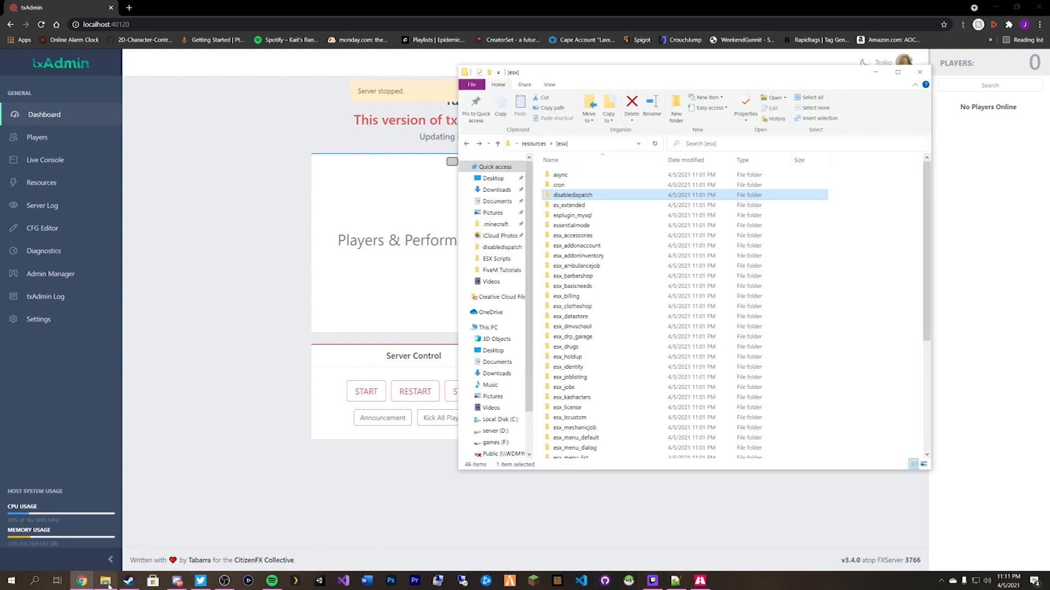
click(580, 308)
click(580, 308)
key(ctrl+c)
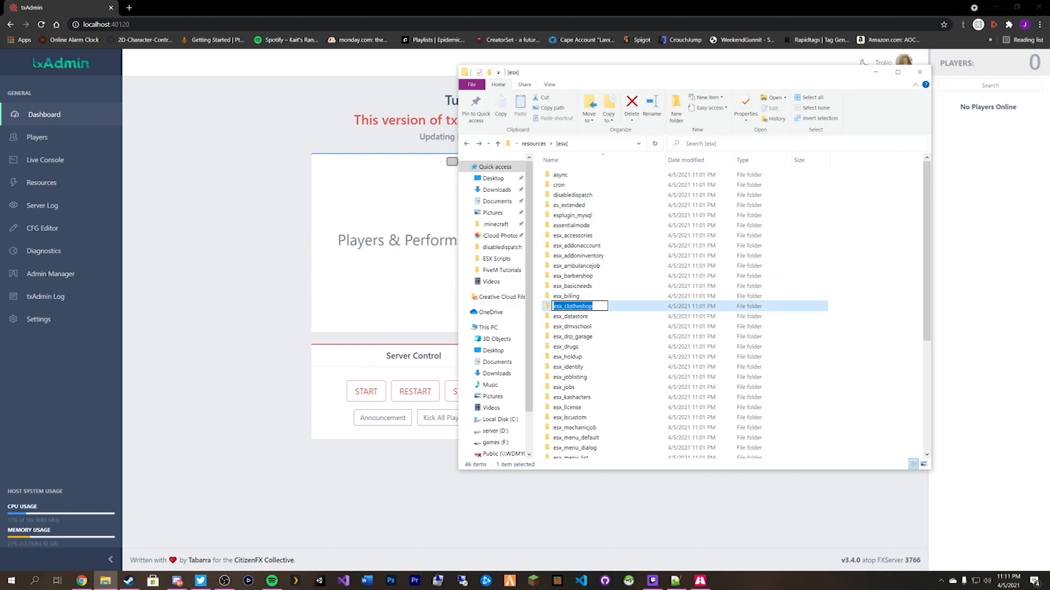
Replace esx_clothingshop with esx_clotheshop on line 52, save, and return to the Dashboard.
click(267, 298)
click(43, 227)
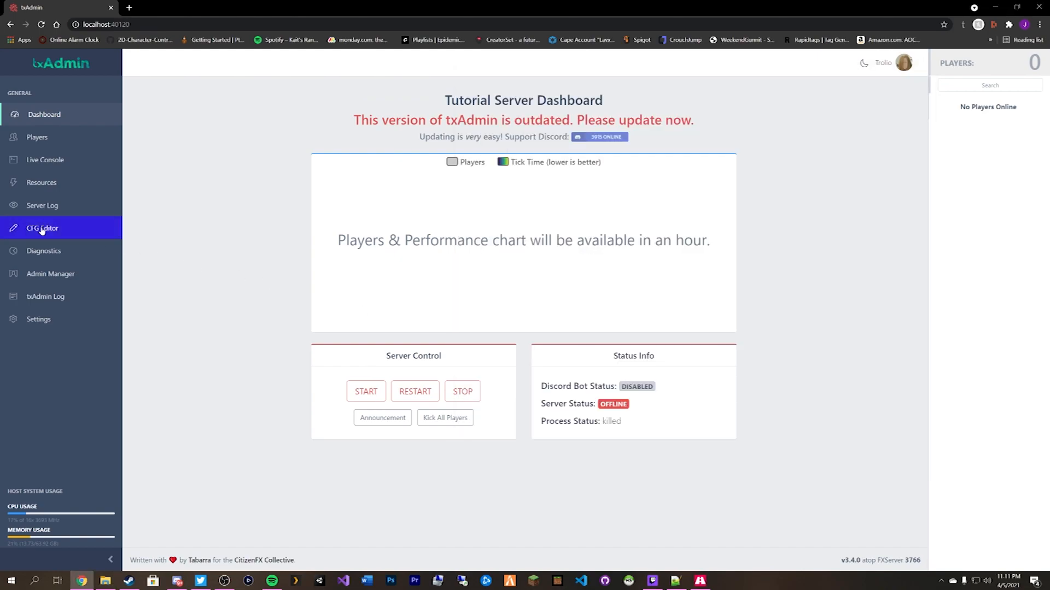
scroll(519, 318, down, 4)
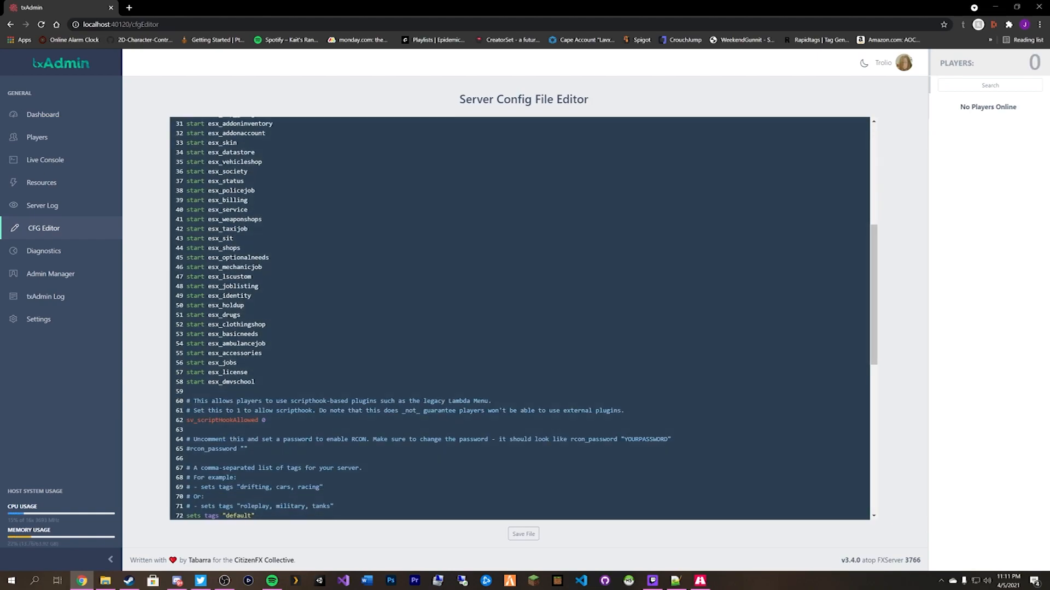
key(ctrl+v)
click(520, 531)
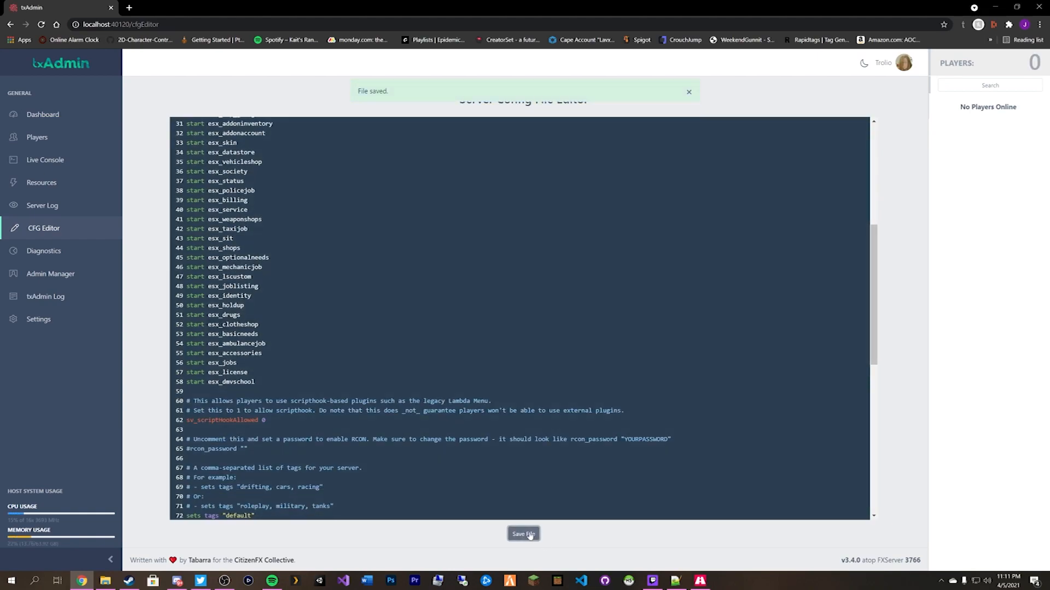
click(46, 115)
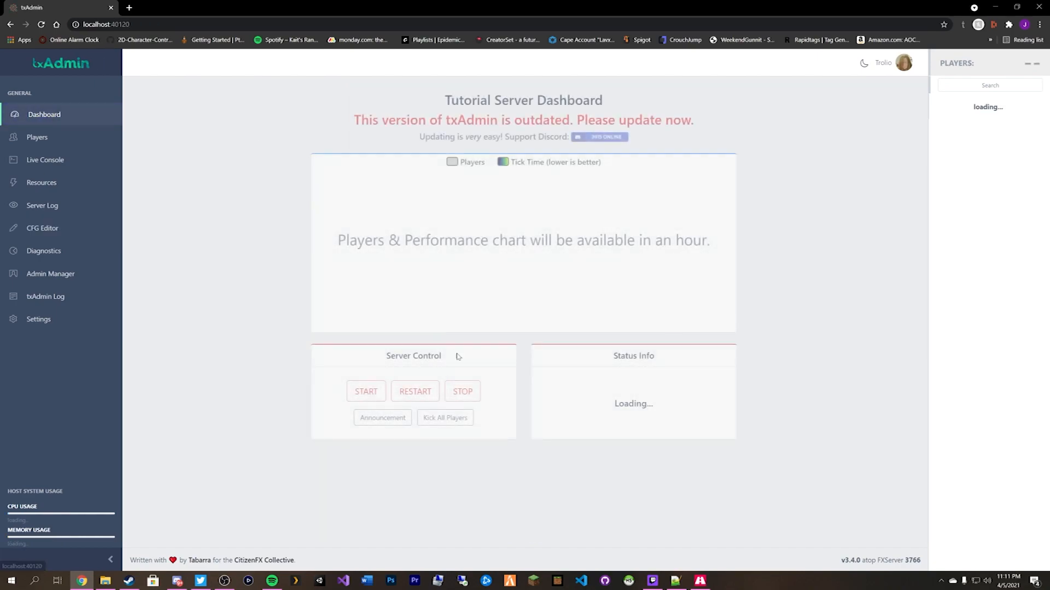
Start the server again and, once online, open the Resources list.
click(366, 391)
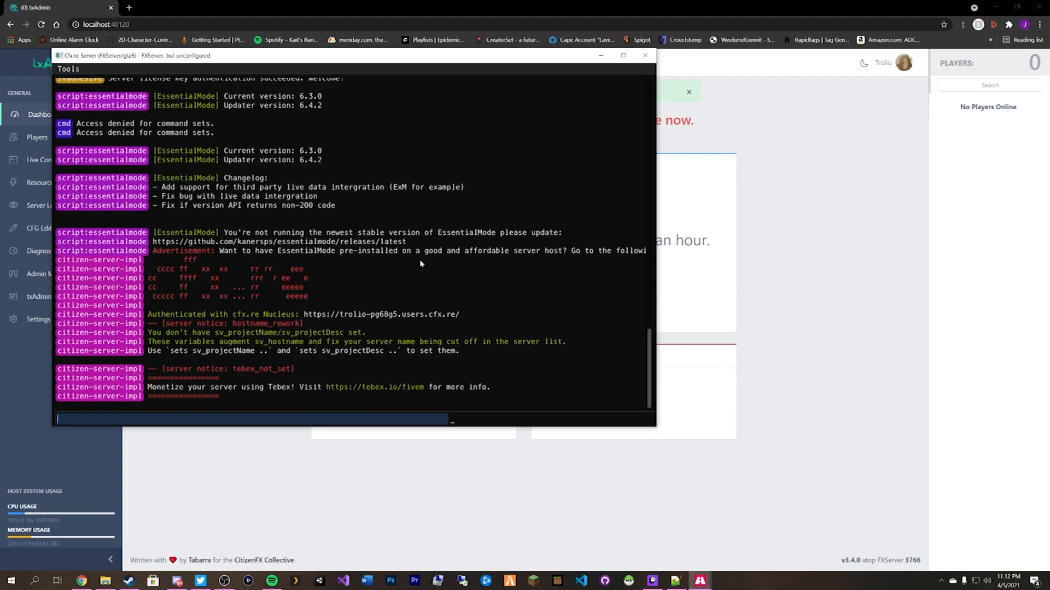
click(783, 209)
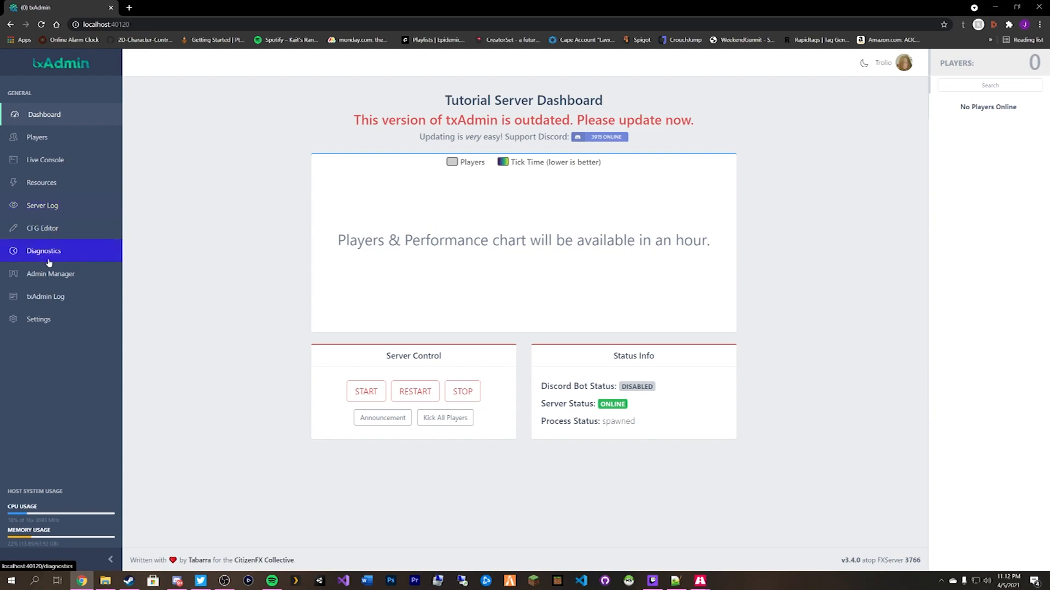
click(41, 184)
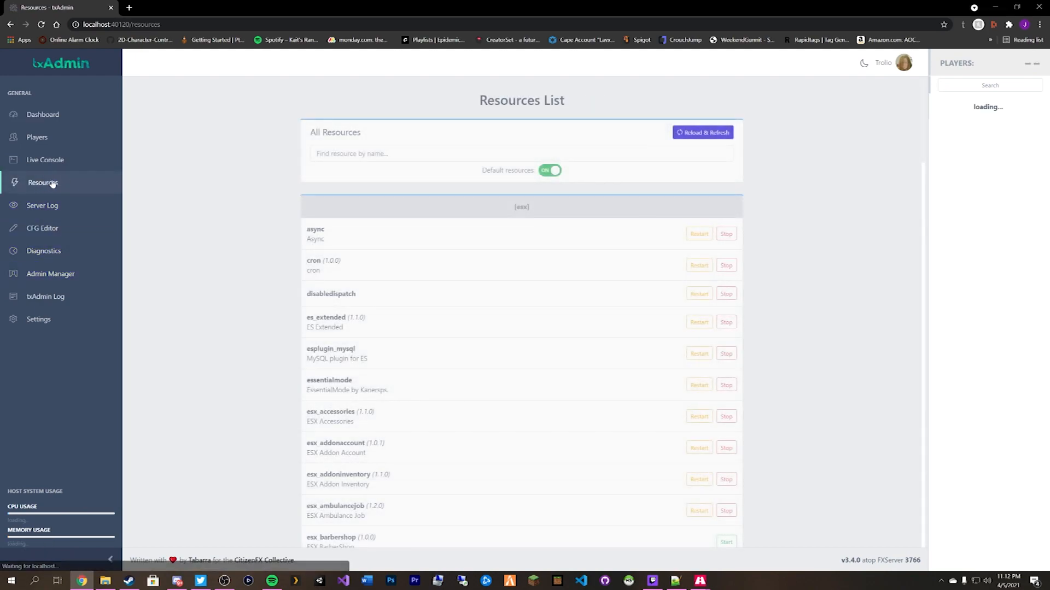
Scroll through the full Resources list, including the default resources.
scroll(785, 220, down, 1)
scroll(785, 221, down, 4)
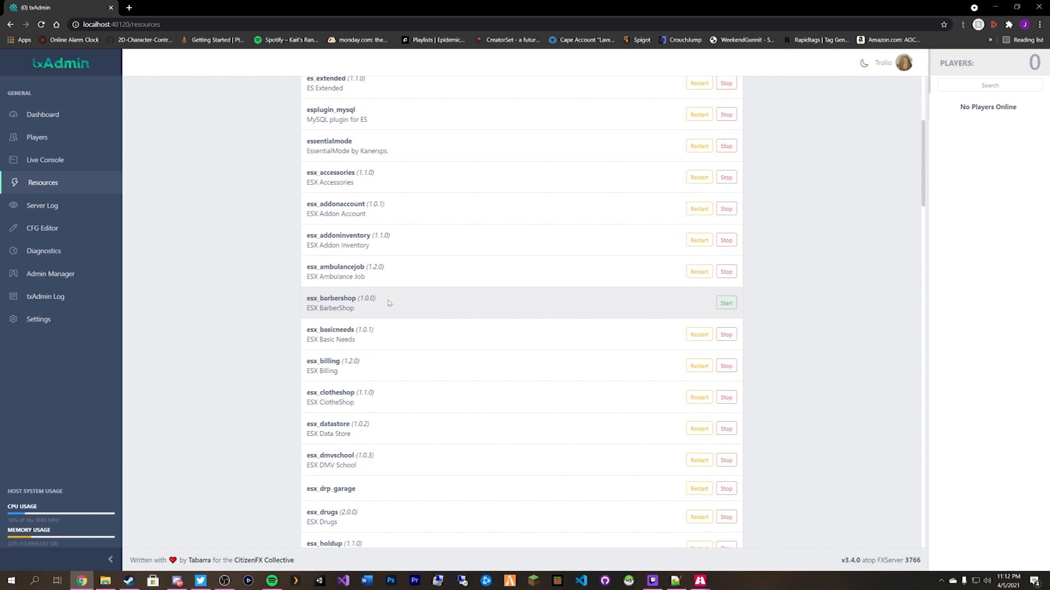
scroll(389, 303, down, 2)
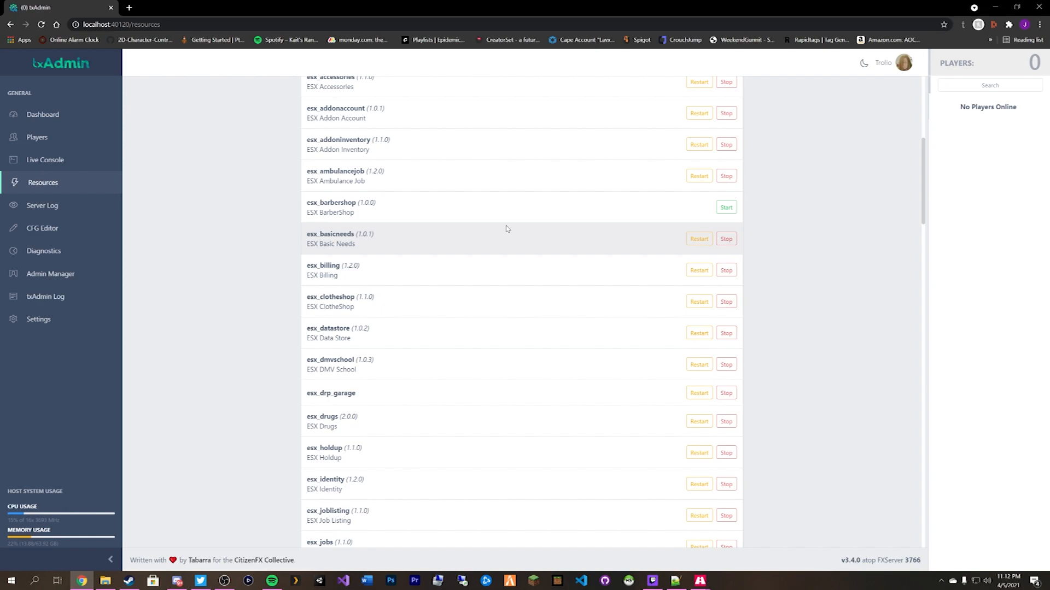
scroll(511, 232, down, 10)
scroll(525, 233, up, 4)
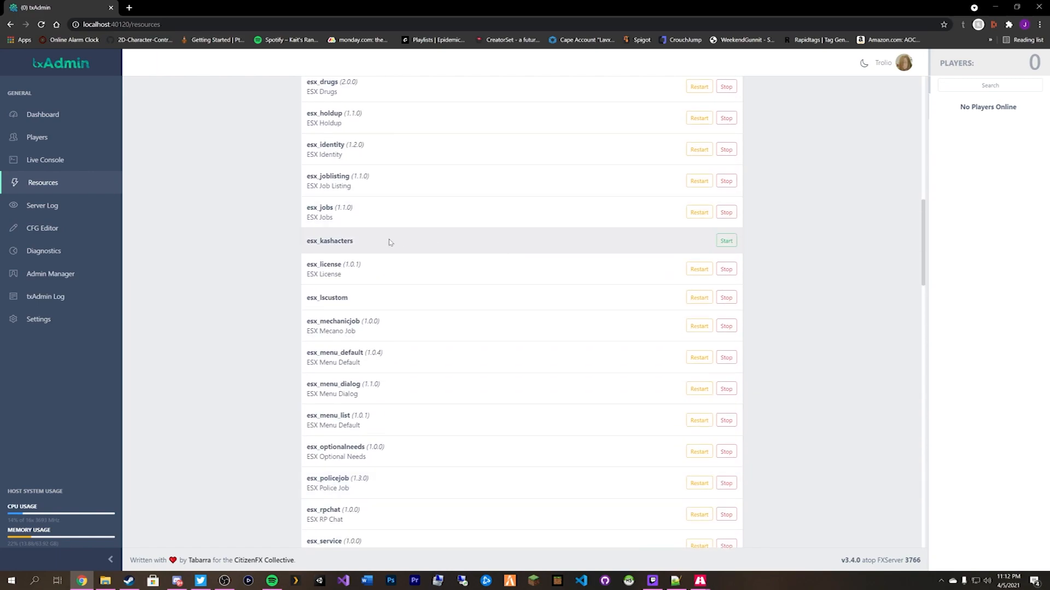
scroll(459, 241, down, 10)
scroll(459, 244, down, 8)
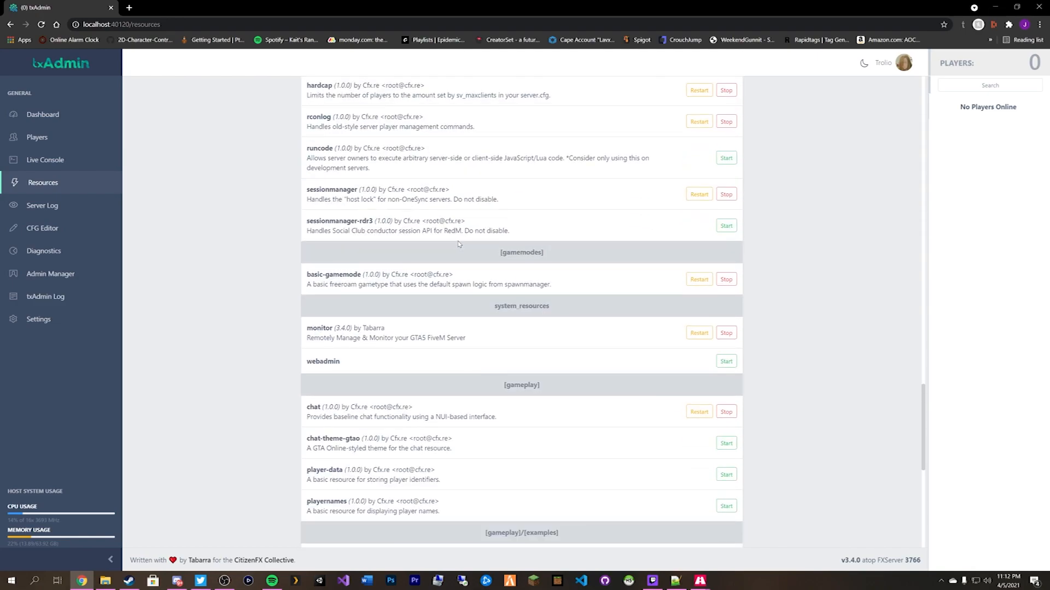
scroll(460, 244, down, 5)
scroll(465, 238, up, 20)
scroll(519, 195, up, 2)
Hide default resources and check the [esx] statuses: esx_barbershop and esx_kashacters are stopped.
click(551, 170)
scroll(783, 219, down, 15)
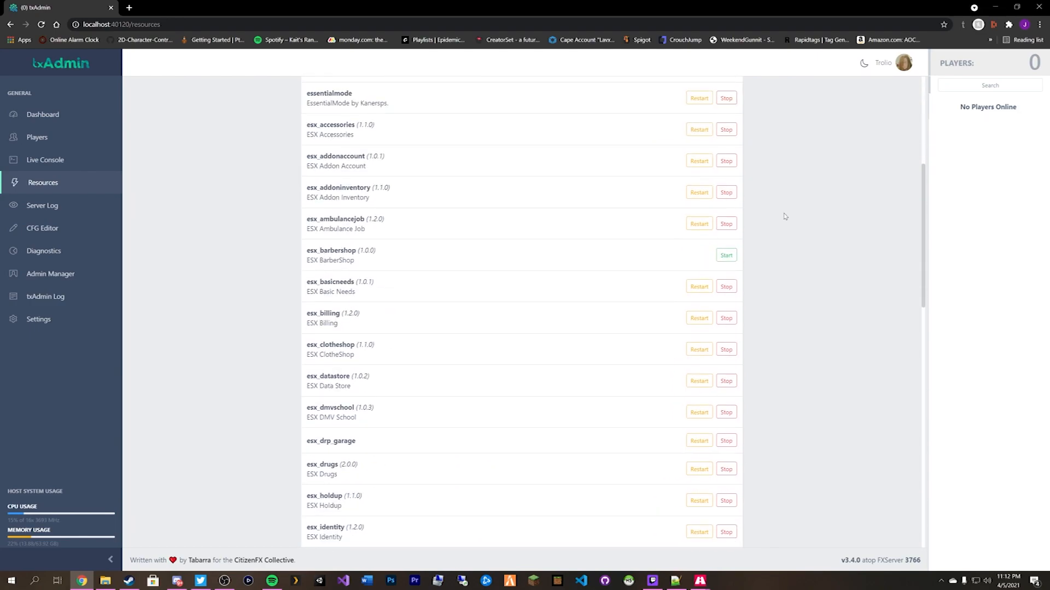
scroll(778, 228, up, 15)
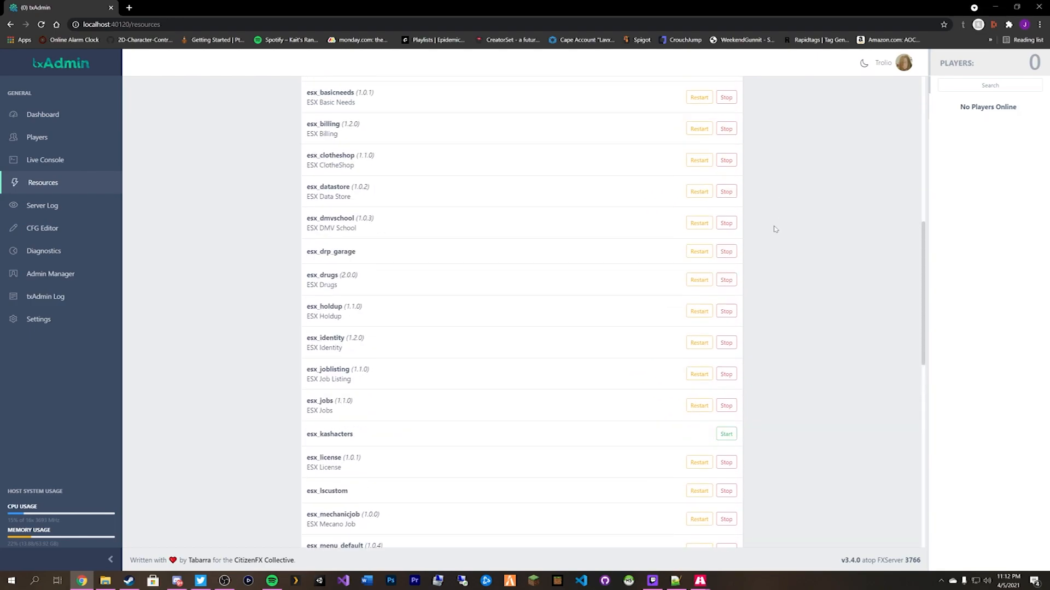
drag(514, 208, 535, 210)
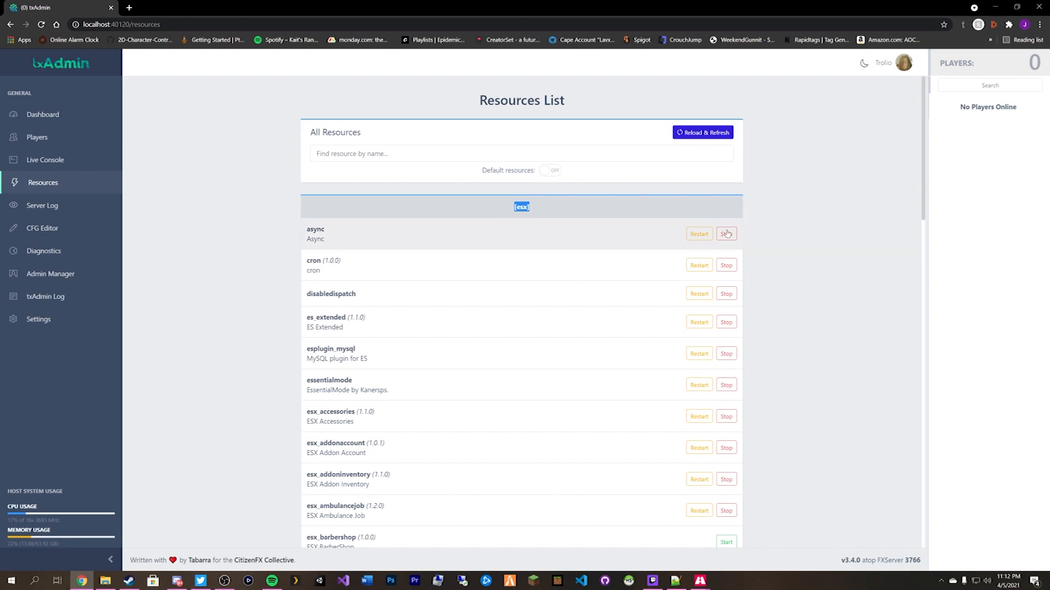
click(805, 233)
scroll(805, 233, down, 9)
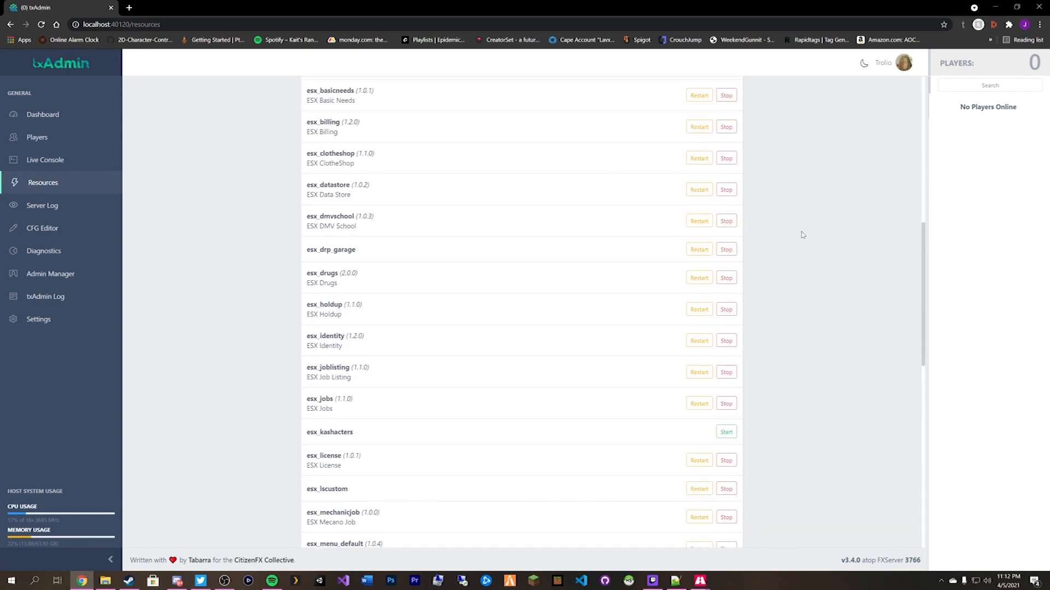
scroll(805, 234, up, 6)
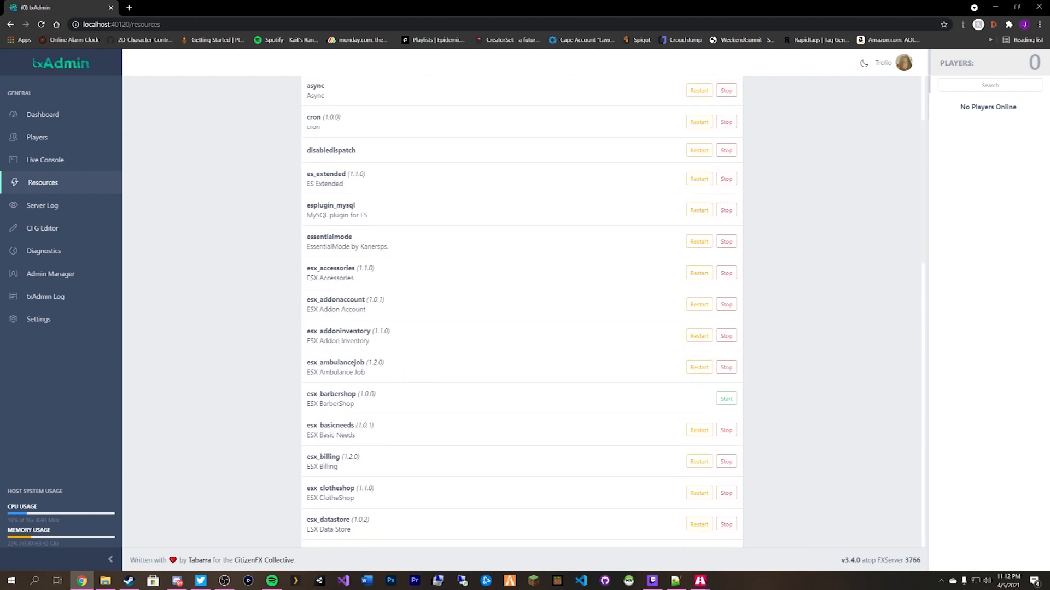
key(alt+Tab)
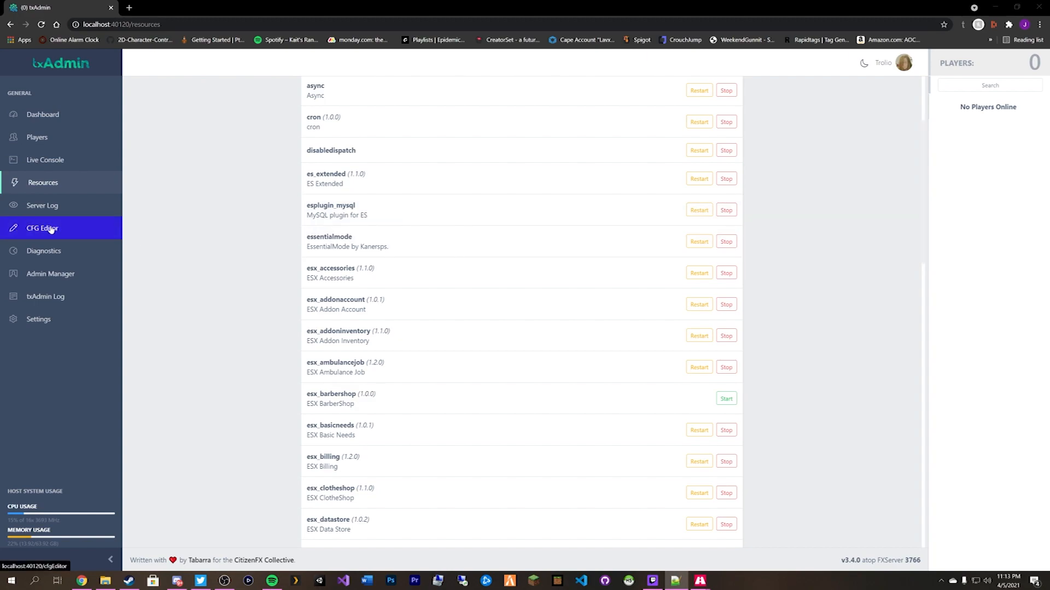
scroll(408, 245, down, 4)
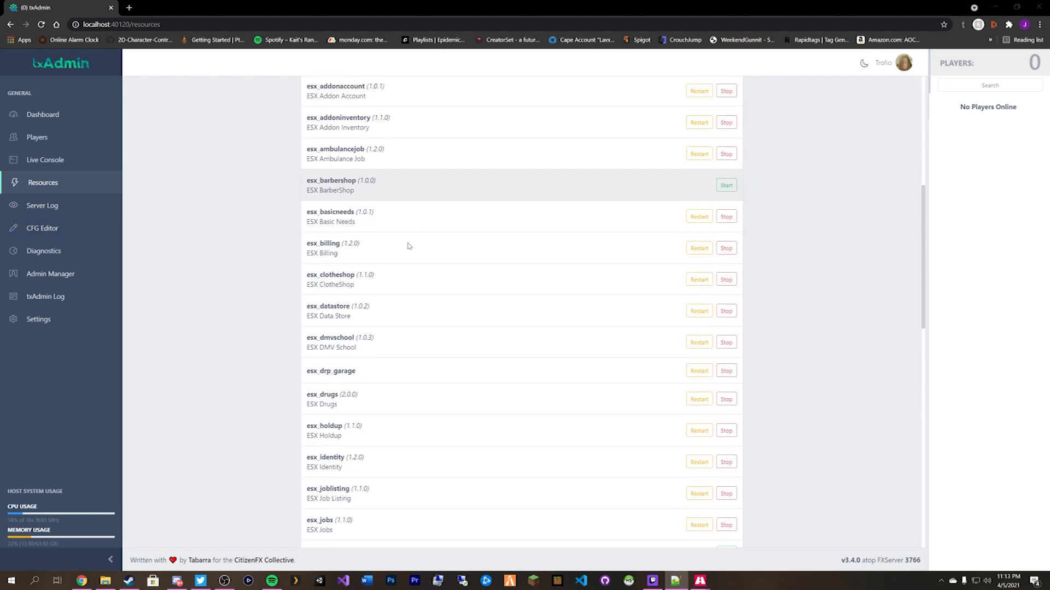
scroll(378, 347, down, 2)
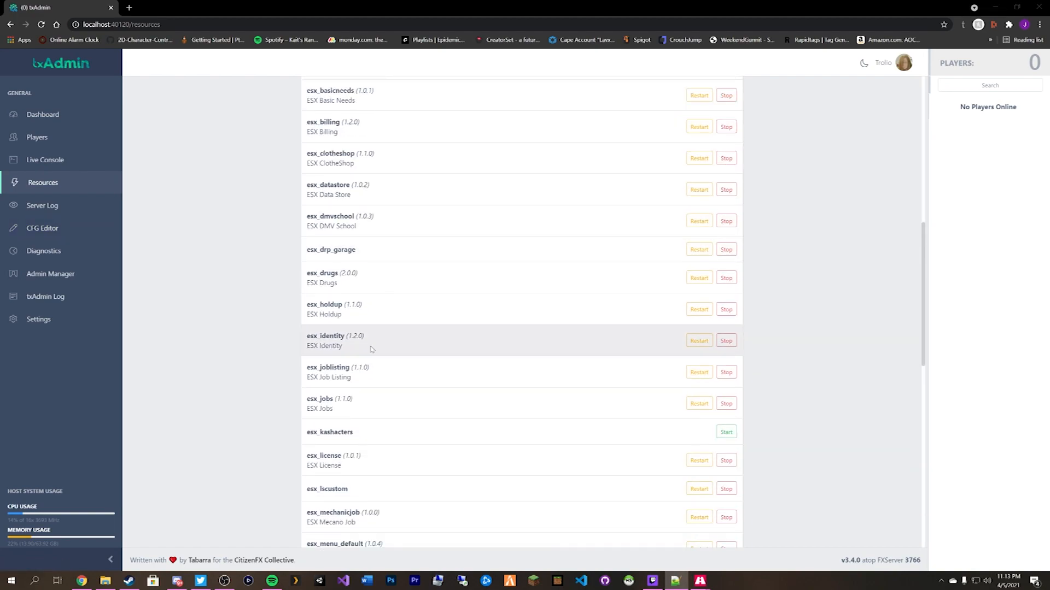
scroll(338, 328, up, 4)
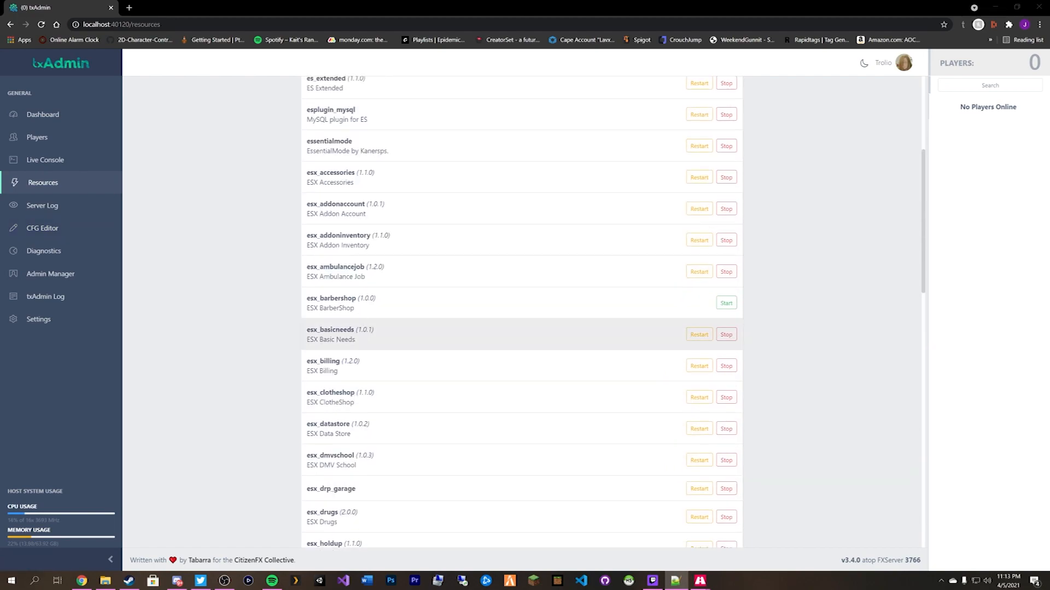
Copy the esx_barbershop resource name from the resources list.
double_click(331, 298)
right_click(334, 298)
click(350, 305)
Add a 'start esx_barbershop' line after esx_basicneeds in the server config and save it.
click(43, 229)
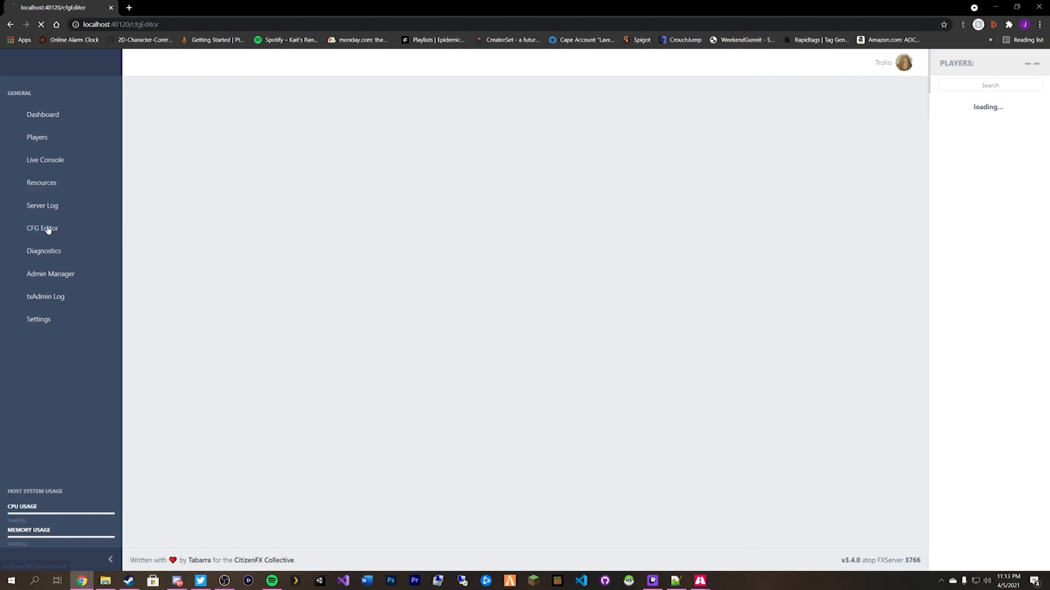
scroll(519, 317, down, 3)
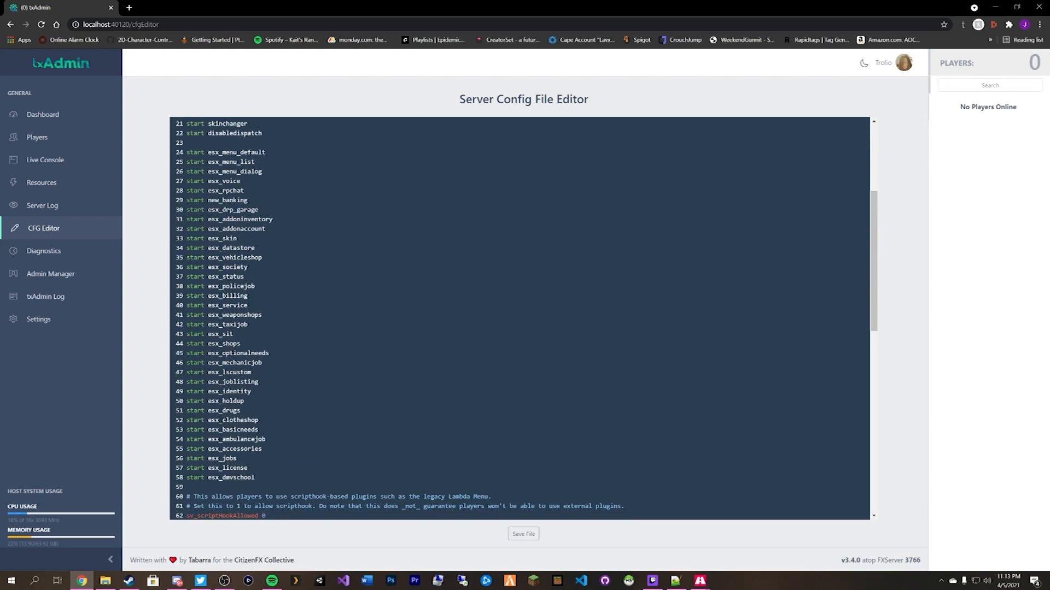
key(Return)
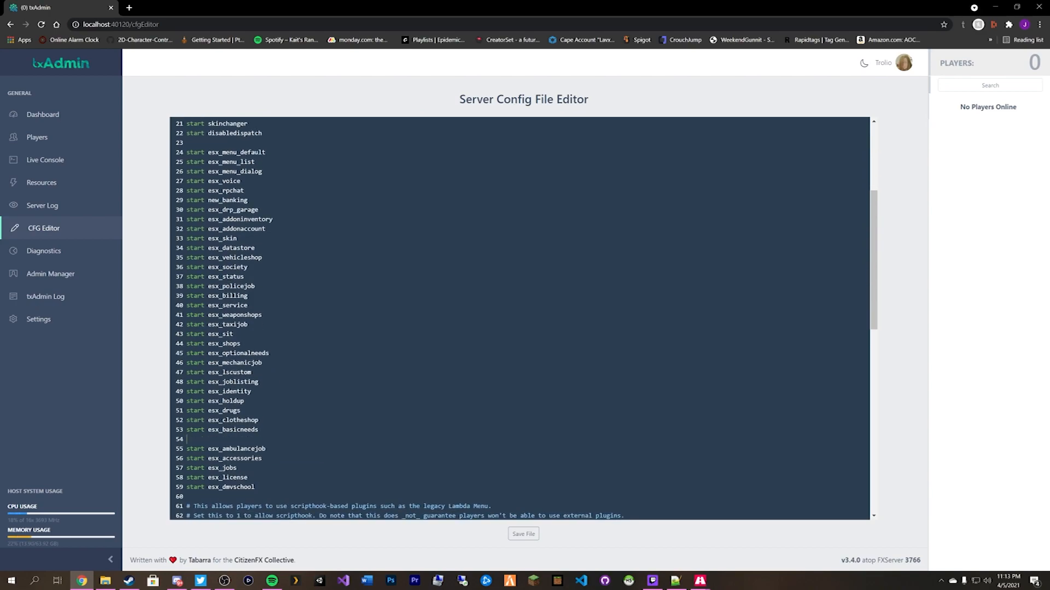
text(start esx_barbershop)
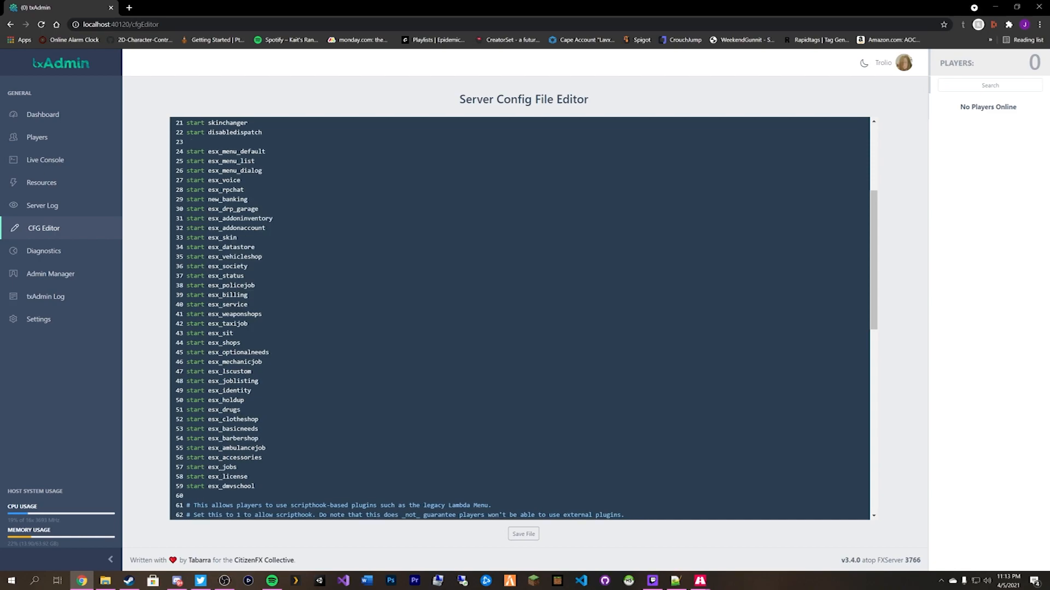
scroll(520, 317, down, 2)
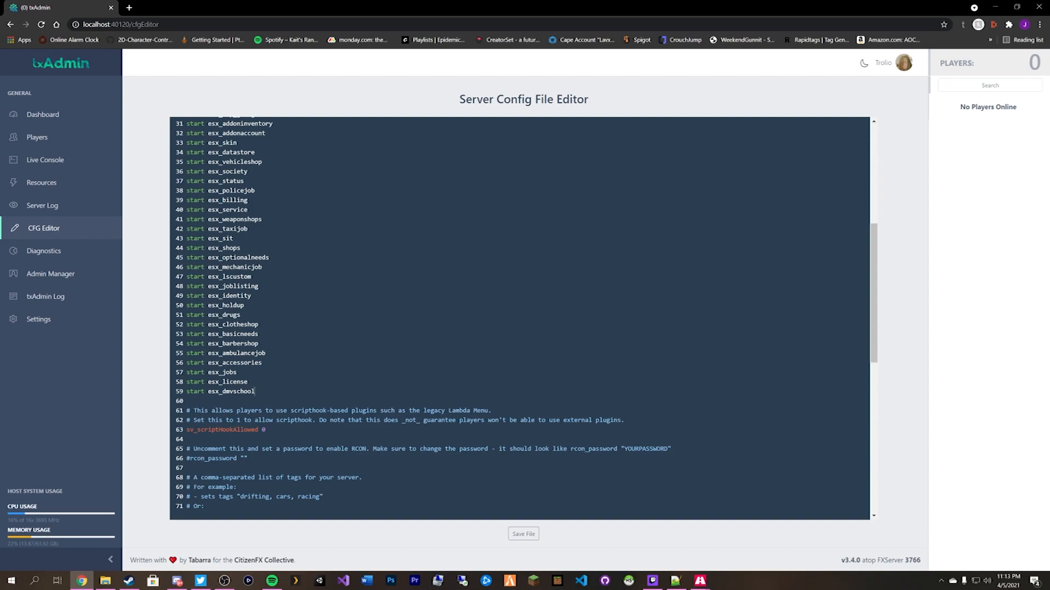
click(529, 535)
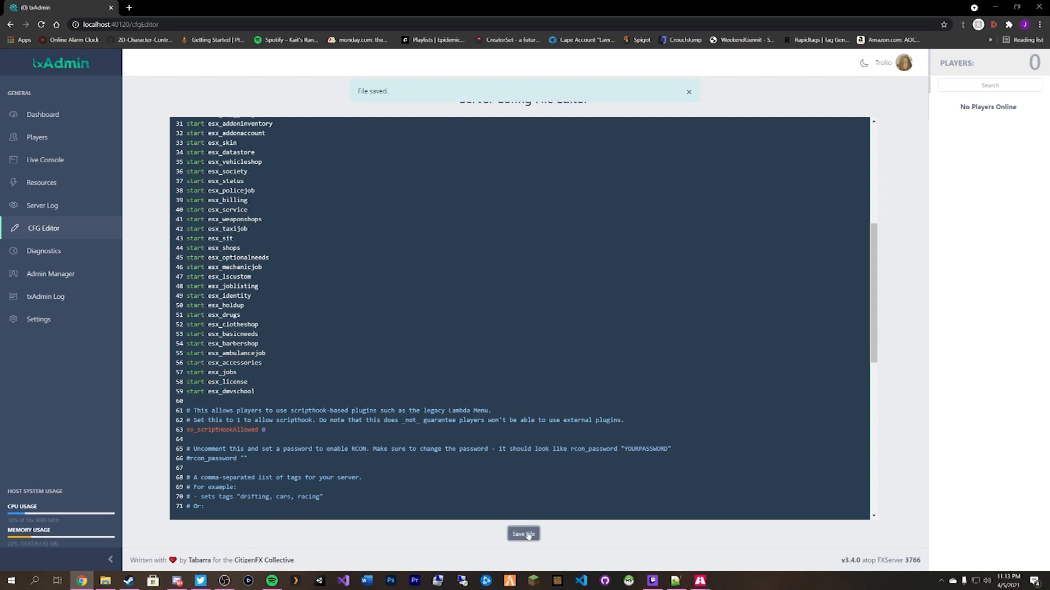
Copy the esx_kashacters resource name from the server resources list.
click(43, 188)
scroll(476, 307, down, 15)
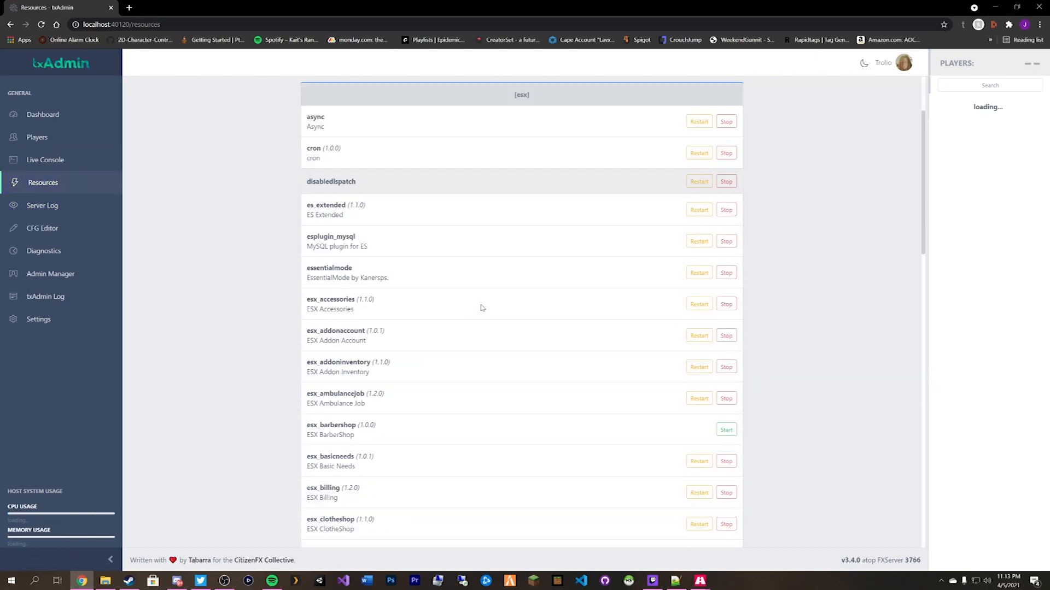
scroll(456, 307, up, 2)
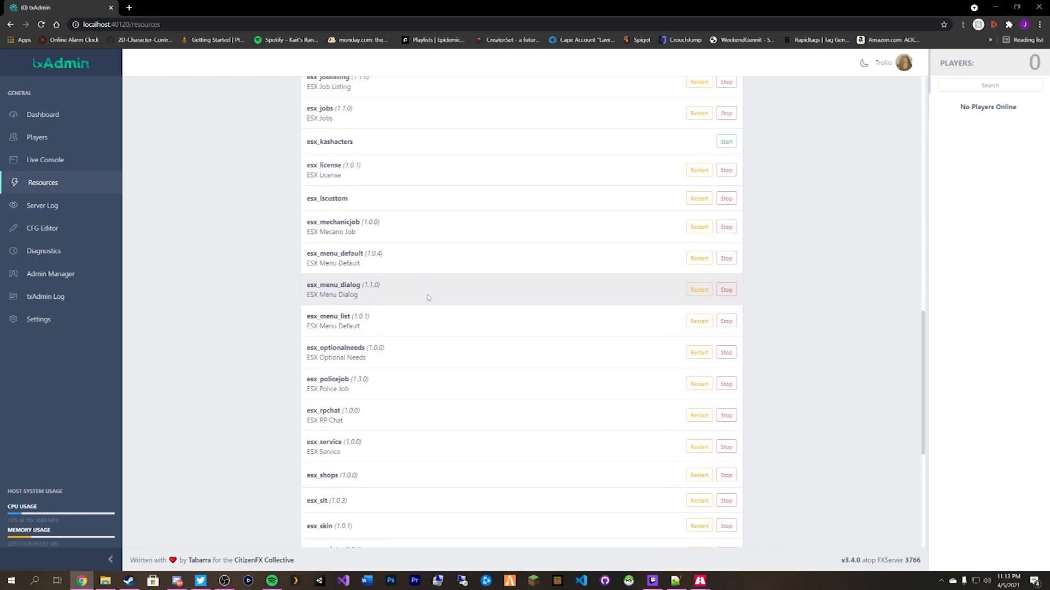
double_click(328, 193)
right_click(326, 193)
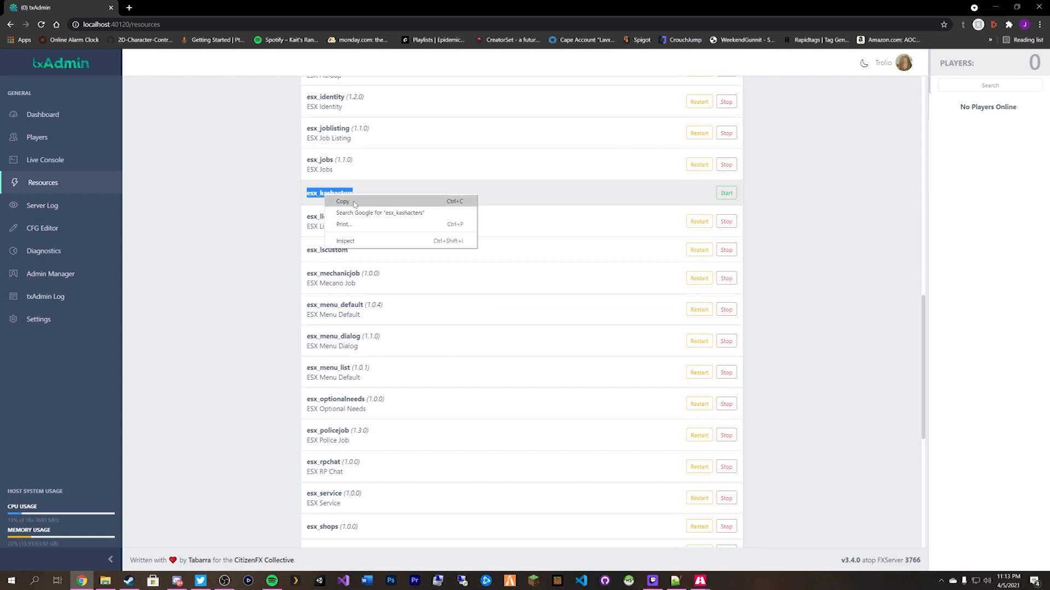
click(353, 203)
Add a 'start esx_kashacters' line below esx_dmvschool in the server config and save it.
click(41, 121)
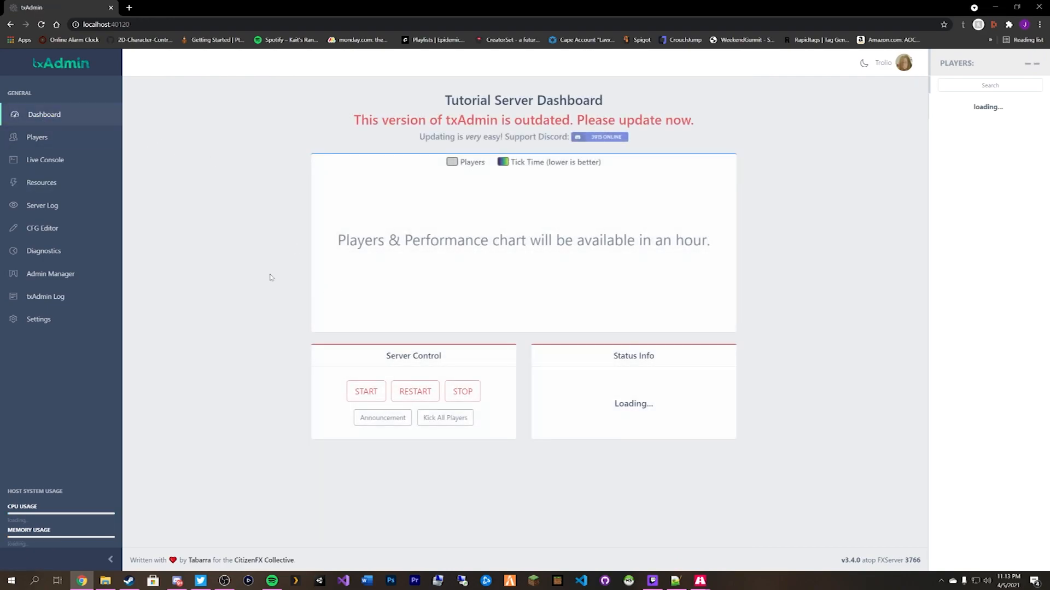
click(52, 229)
scroll(255, 248, down, 5)
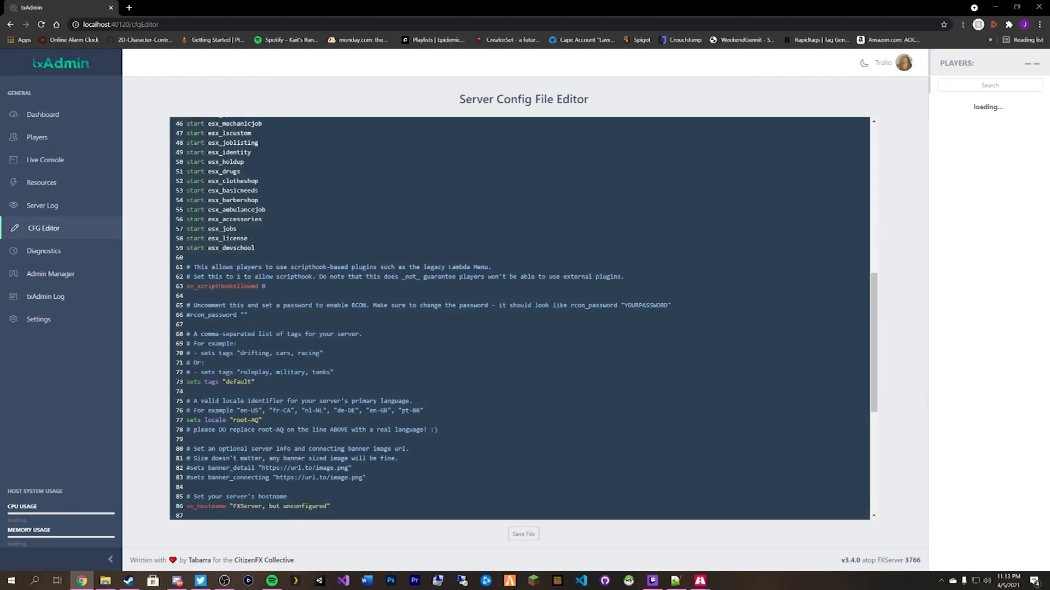
key(Return)
key(ctrl+v)
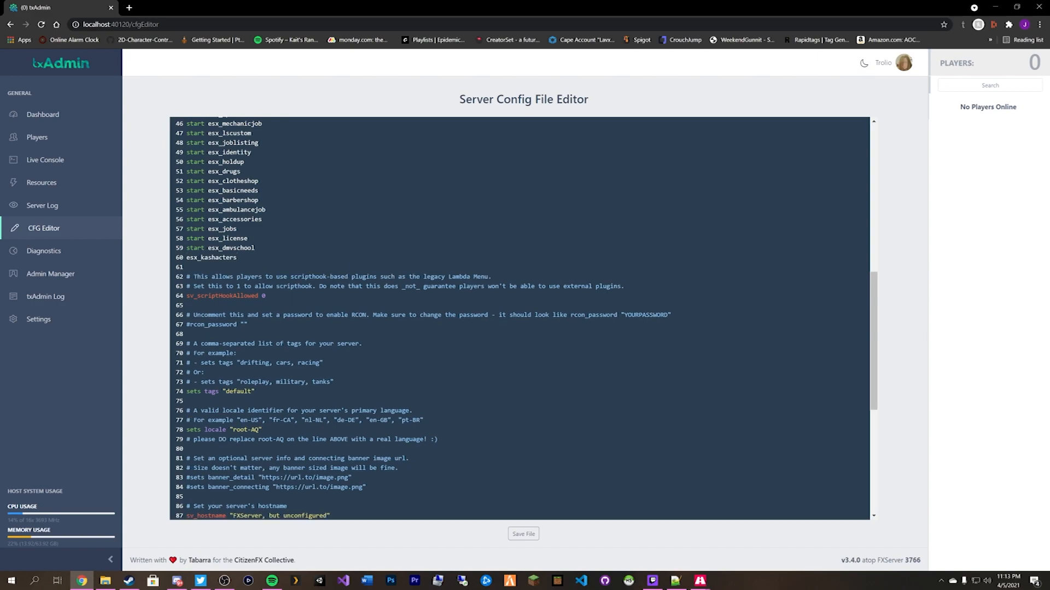
text(start)
click(523, 535)
click(65, 125)
Confirm the server restart and watch the console start esx_barbershop and esx_kashacters.
click(415, 391)
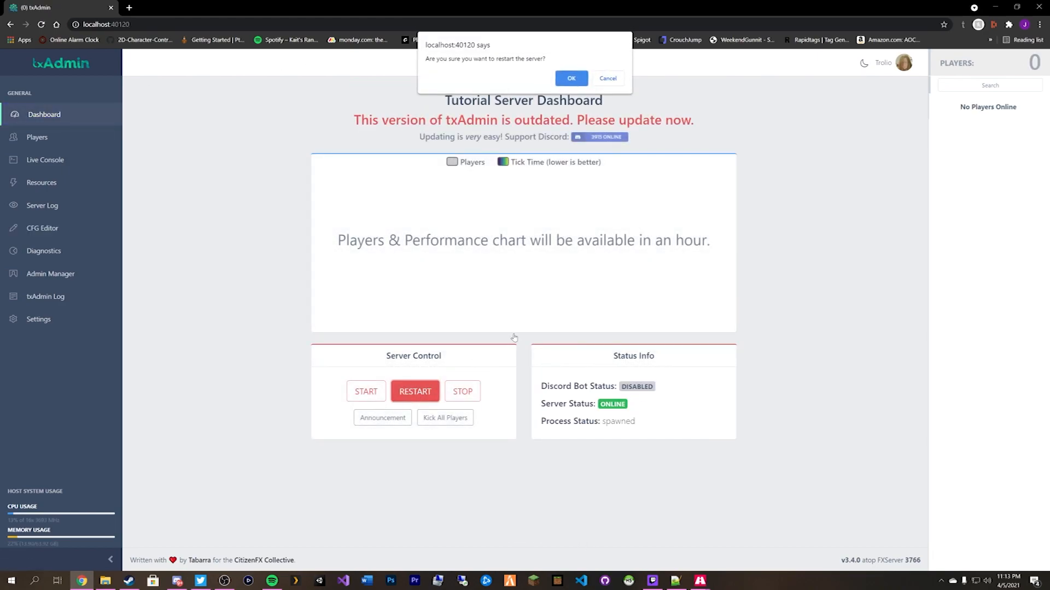
click(565, 78)
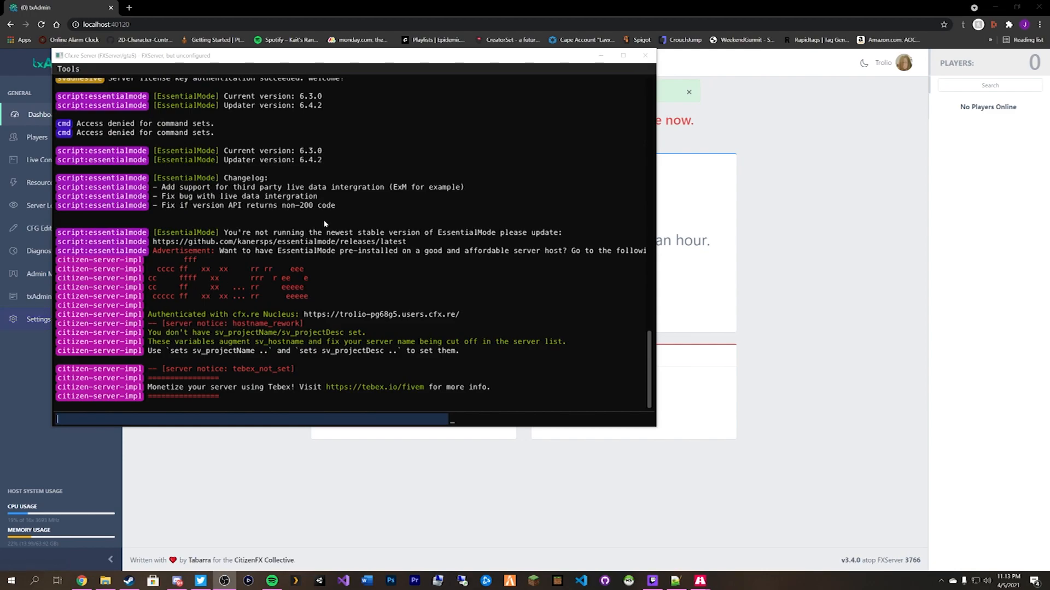
scroll(408, 186, up, 8)
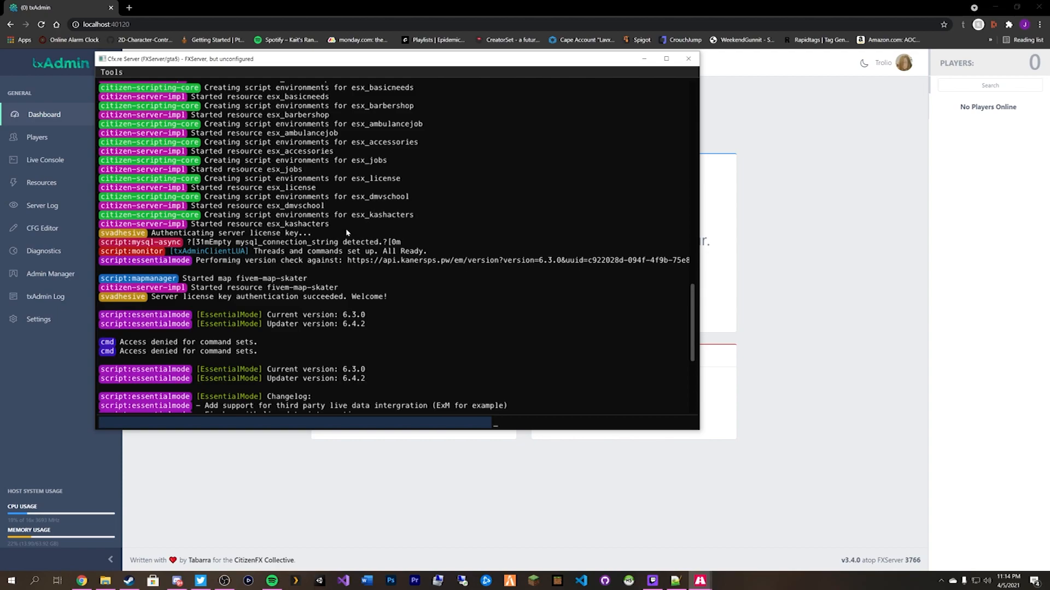
scroll(377, 224, up, 2)
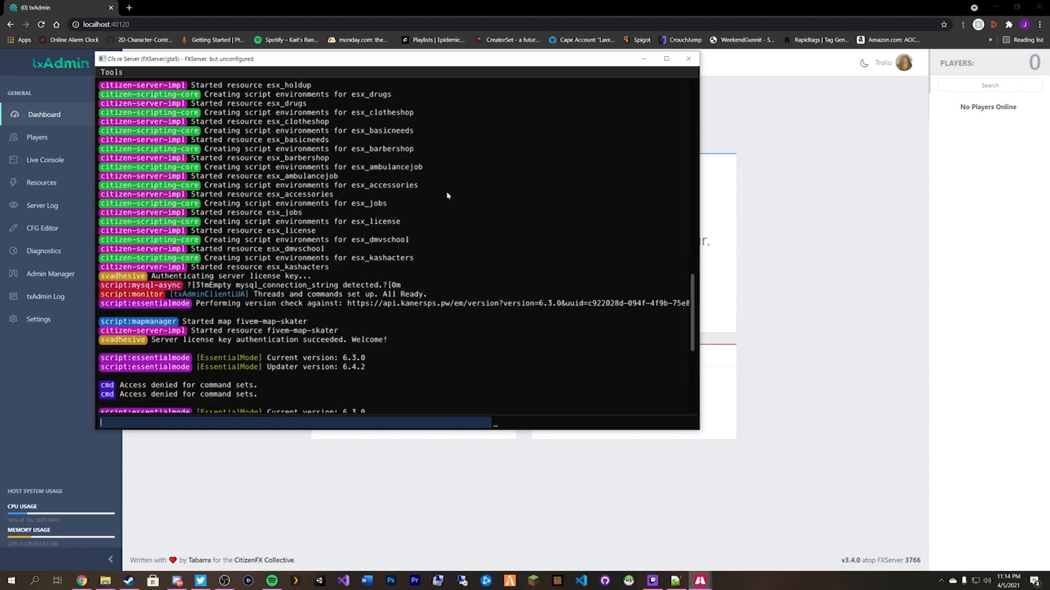
click(269, 489)
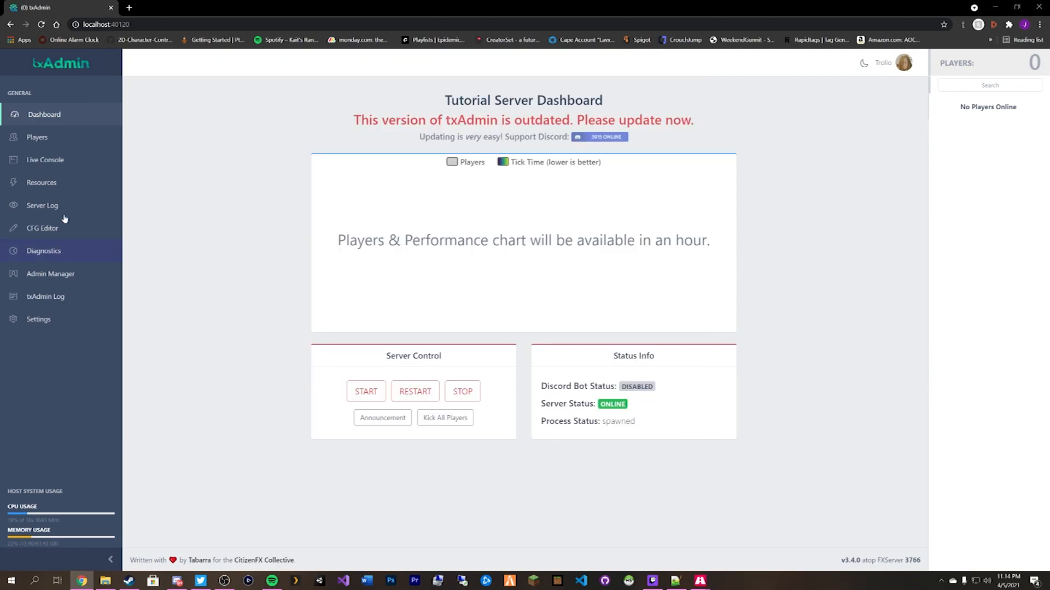
Scroll the server resources list to confirm esx_kashacters is running.
click(42, 189)
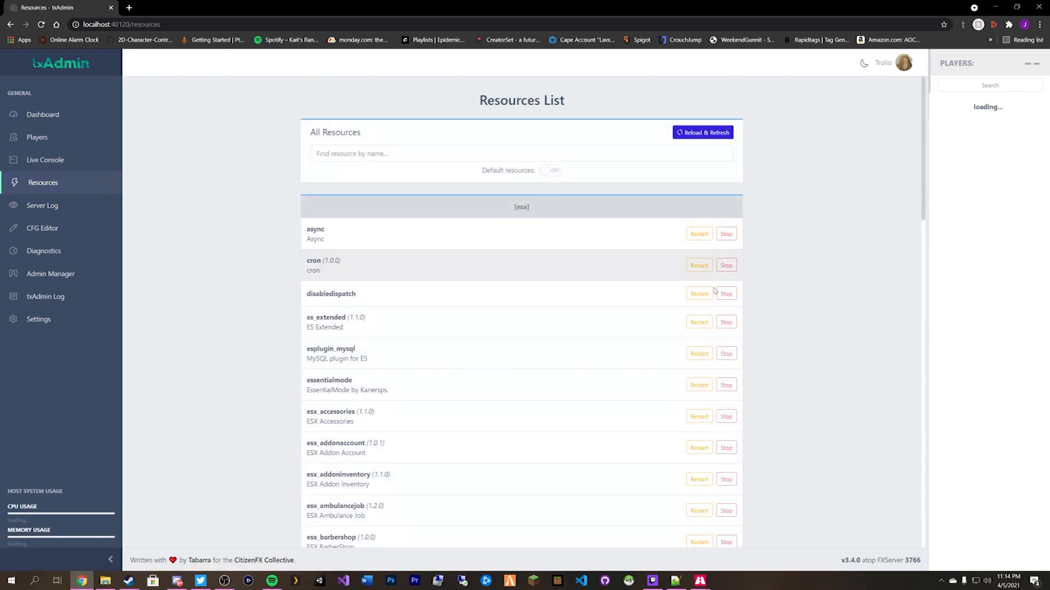
scroll(831, 275, down, 20)
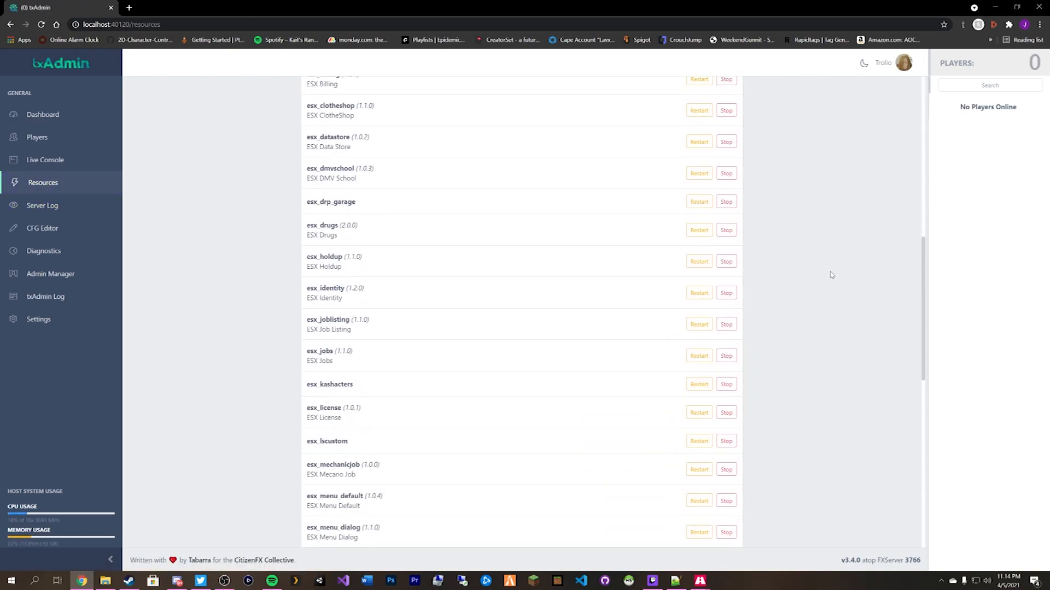
scroll(832, 274, down, 4)
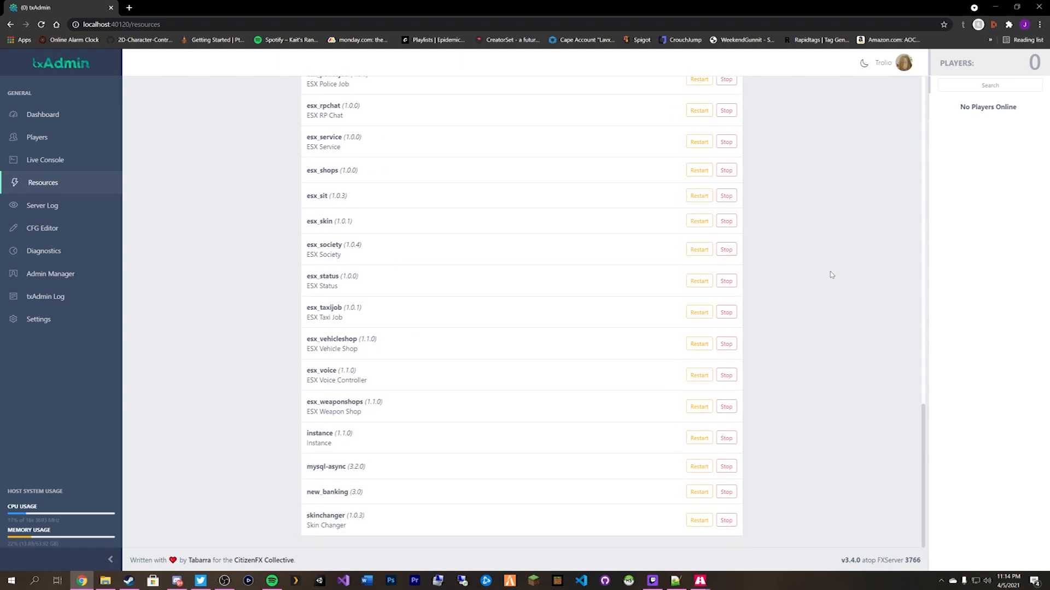
scroll(833, 273, up, 20)
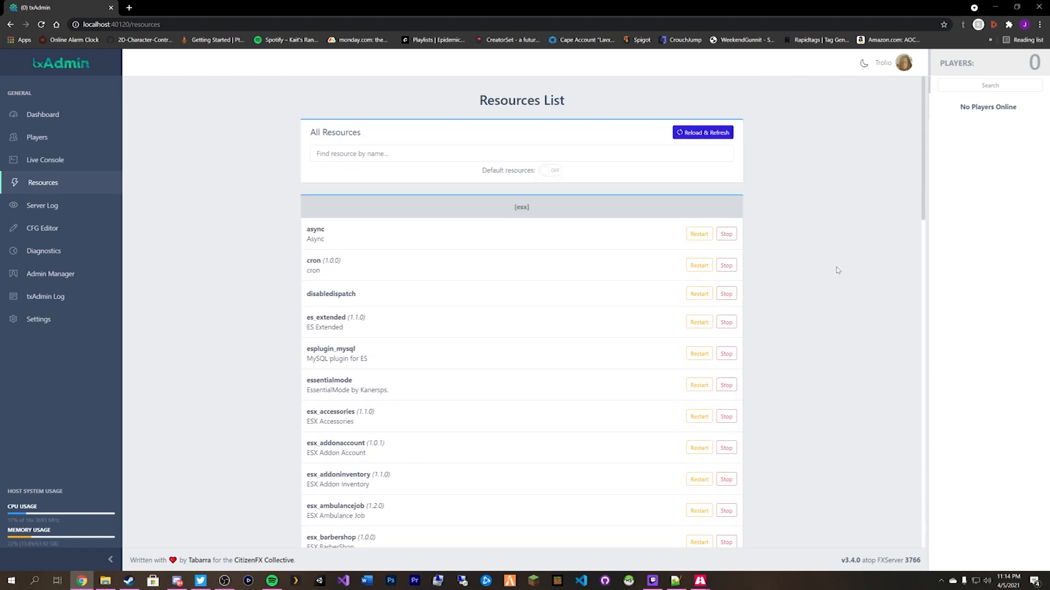
View the live server console from the dashboard and launch FiveM.
click(44, 114)
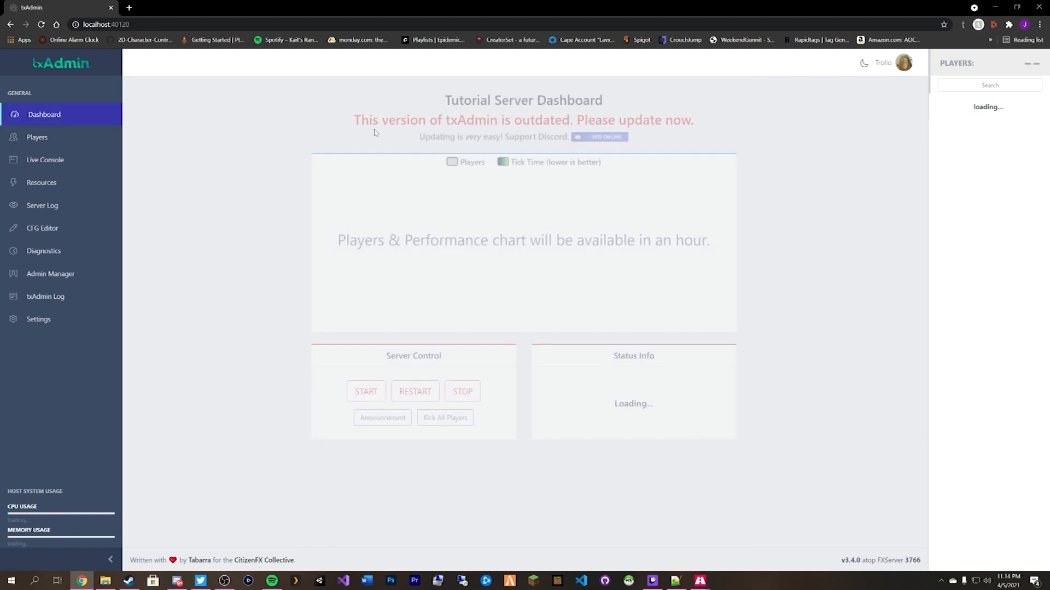
click(49, 160)
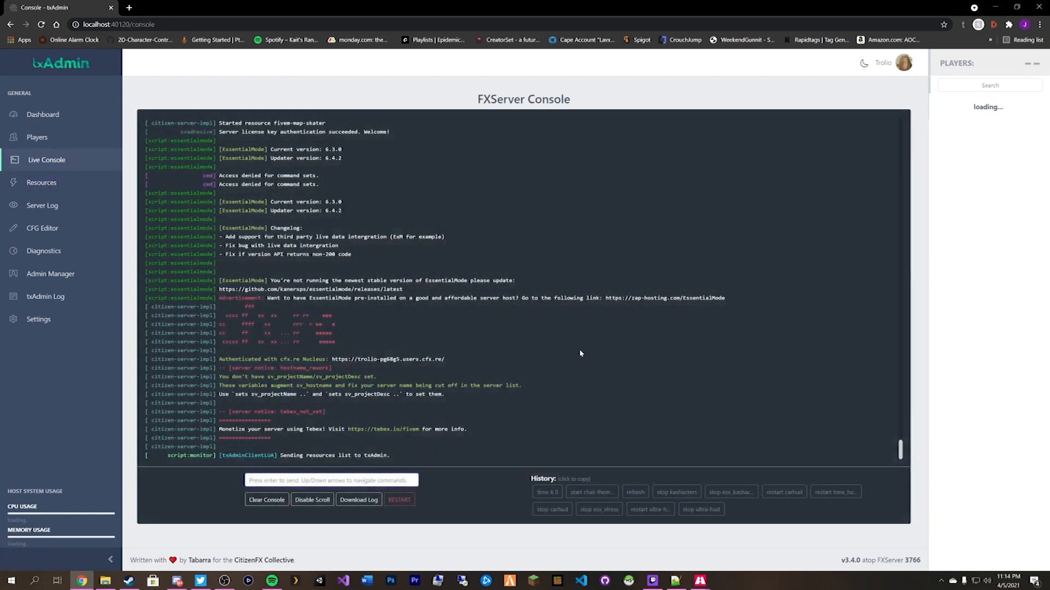
click(514, 587)
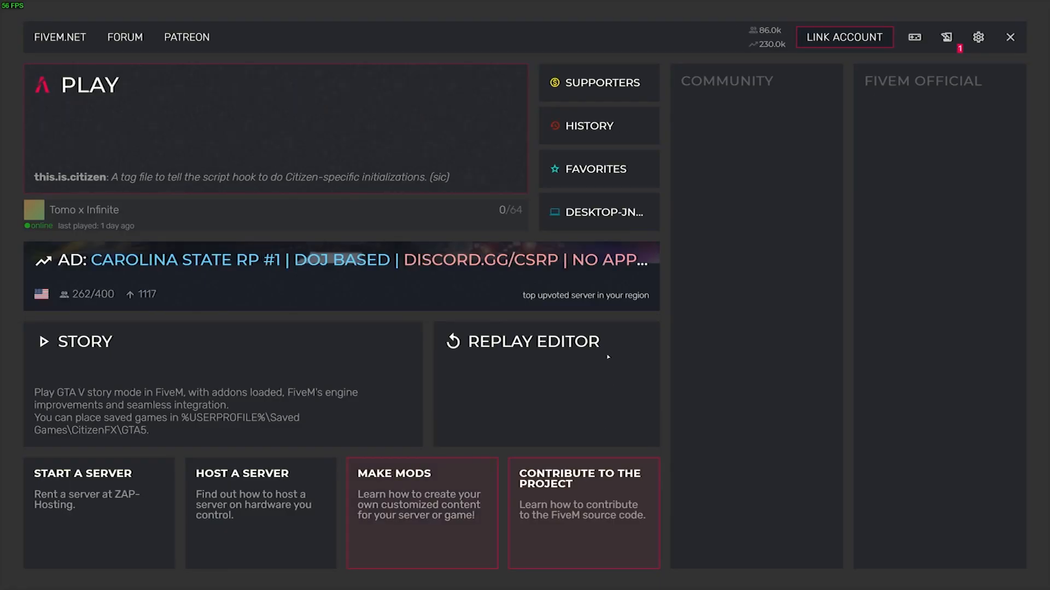
Try joining the local DESKTOP server, dismiss the missing-SteamID failure, and quit FiveM.
click(576, 212)
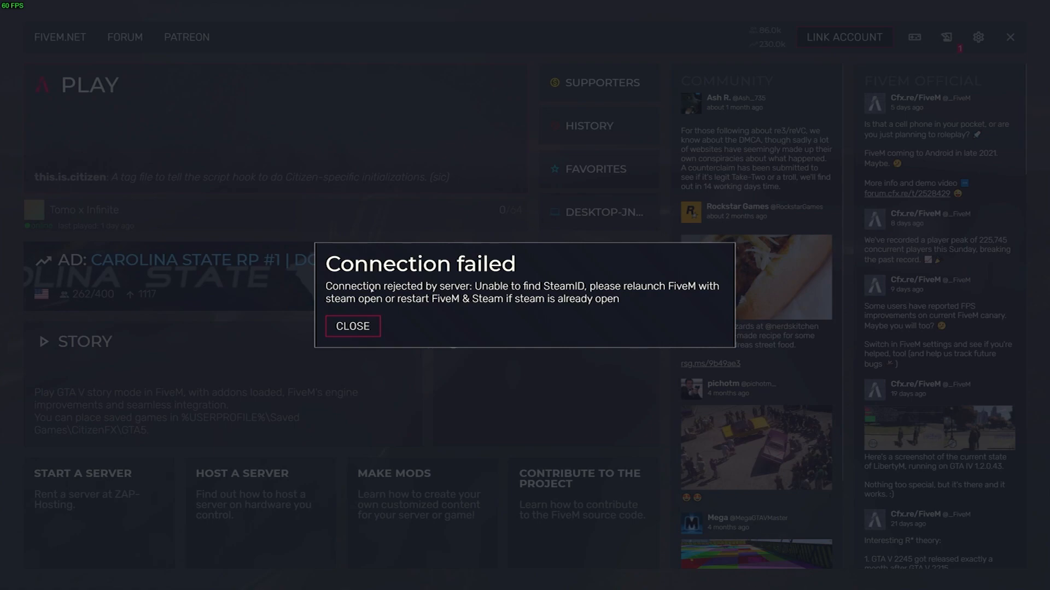
click(354, 326)
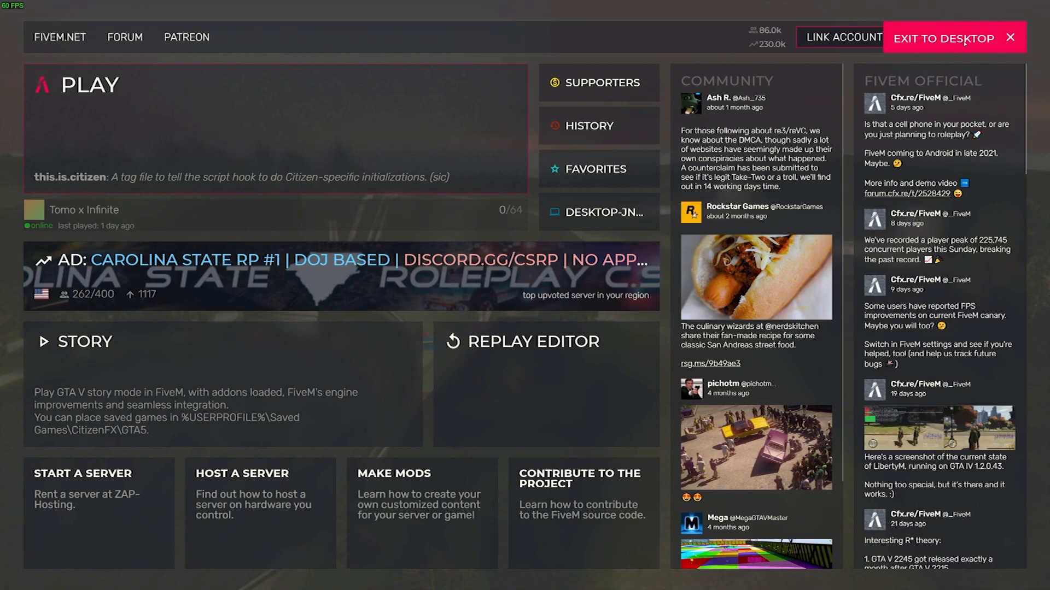
click(968, 38)
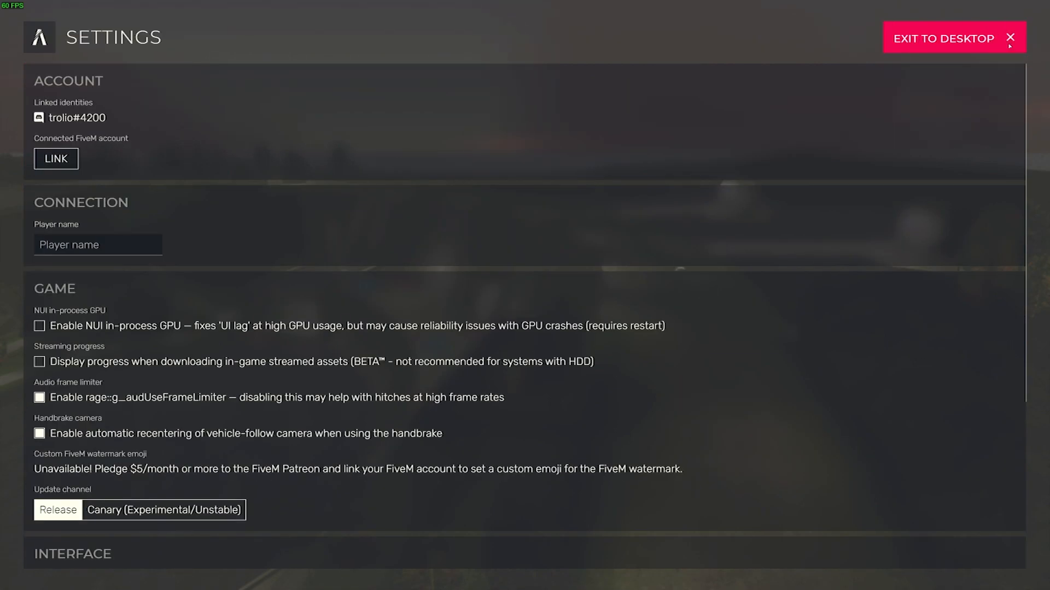
click(1008, 46)
click(937, 38)
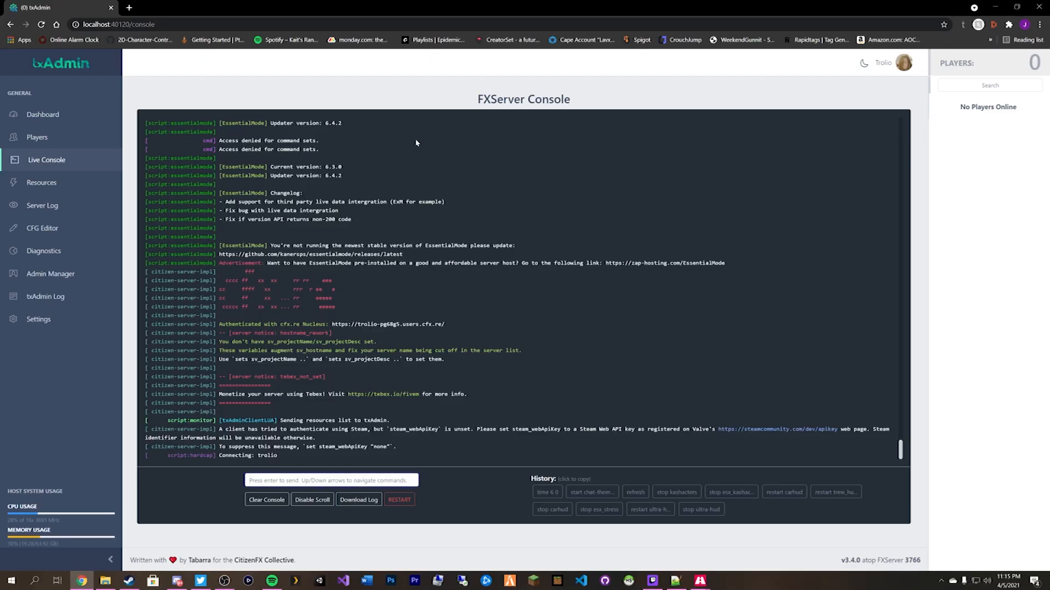
Stop the server and locate the Steam API key address on line 113 of the server config.
click(73, 116)
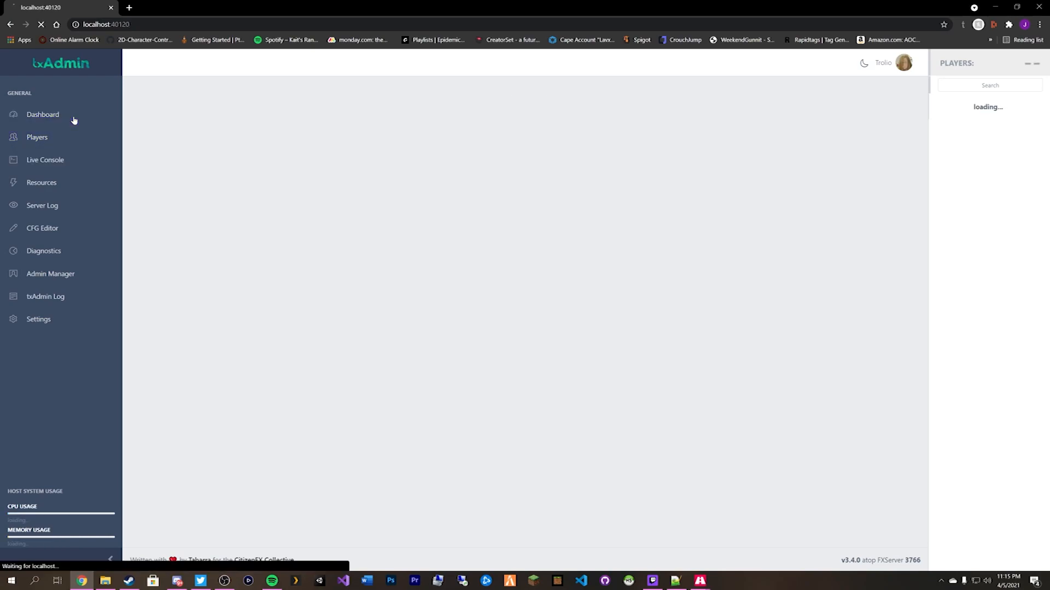
click(473, 384)
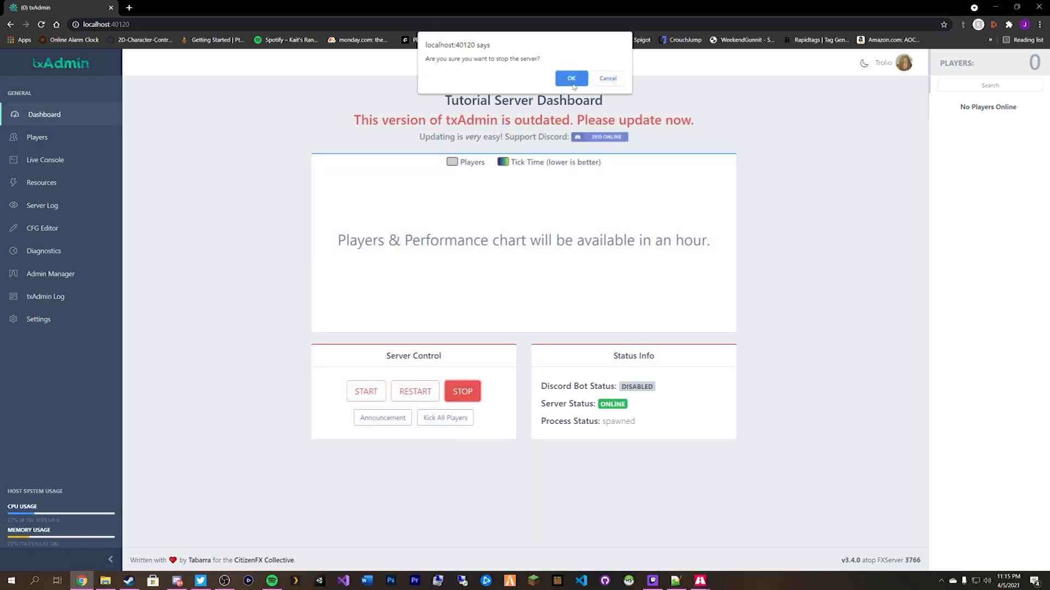
click(574, 87)
click(50, 231)
scroll(519, 318, down, 5)
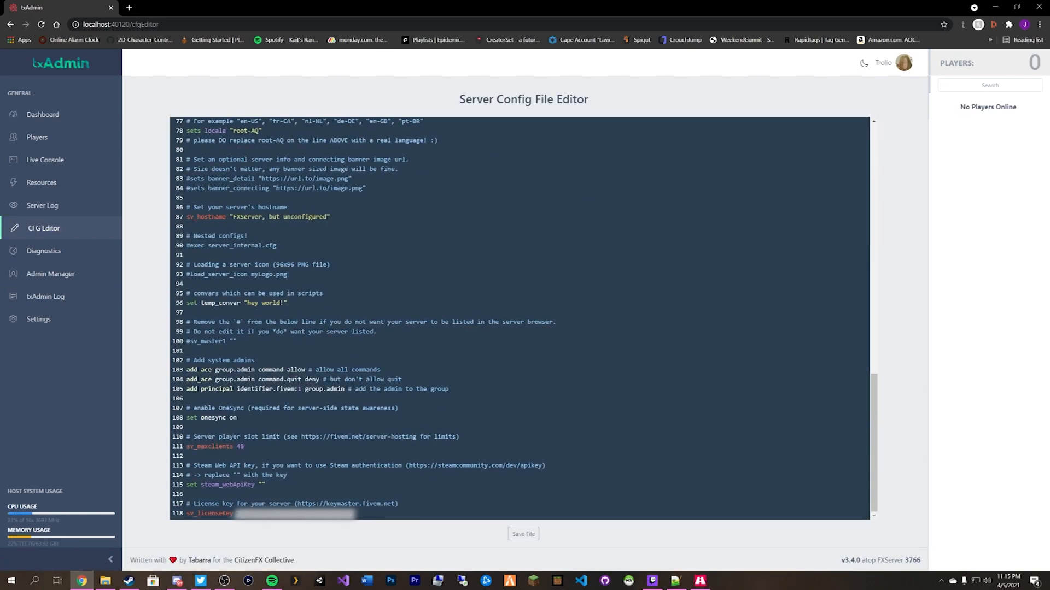
click(545, 466)
Copy the Steam API key web address, save the config, and paste it into a new browser tab.
click(136, 6)
drag(135, 7, 0, 27)
key(ctrl+v)
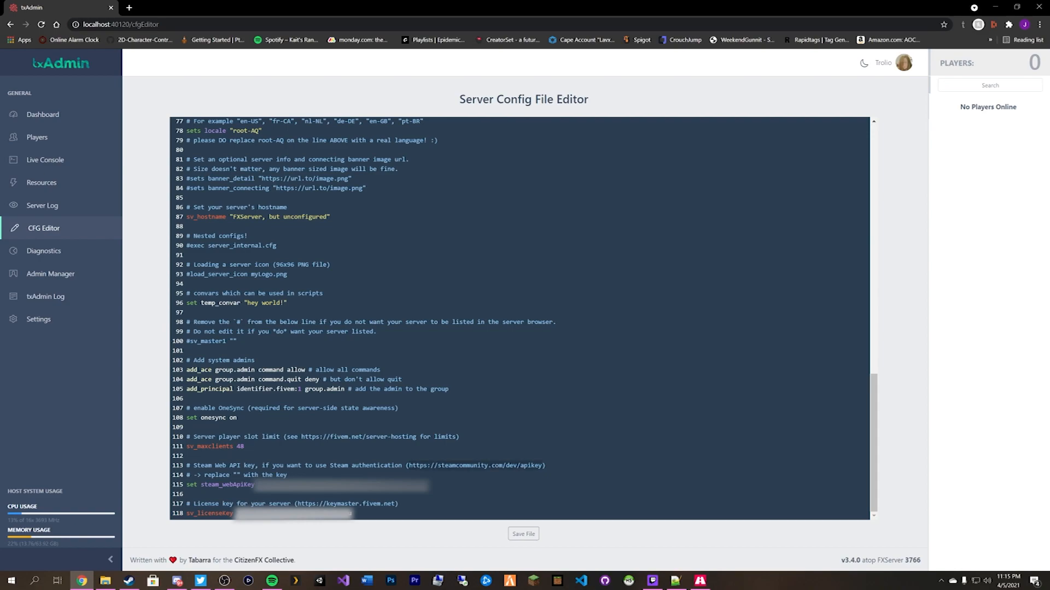
right_click(523, 467)
click(556, 351)
click(529, 535)
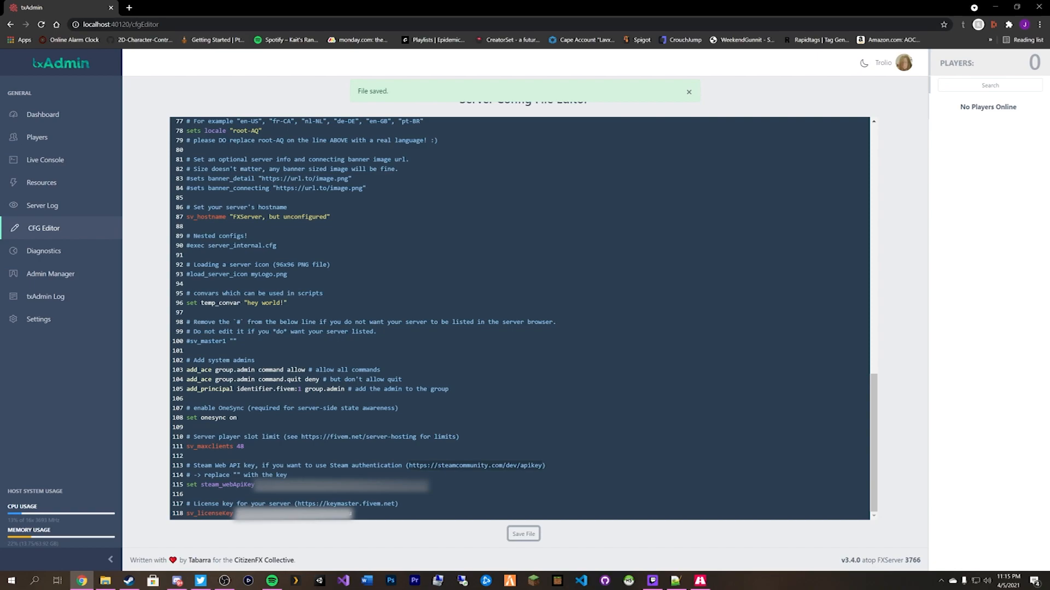
click(129, 7)
right_click(146, 25)
Open steamcommunity.com/dev/apikey, sign in, and submit the Steam Guard code and Family View PIN.
click(230, 102)
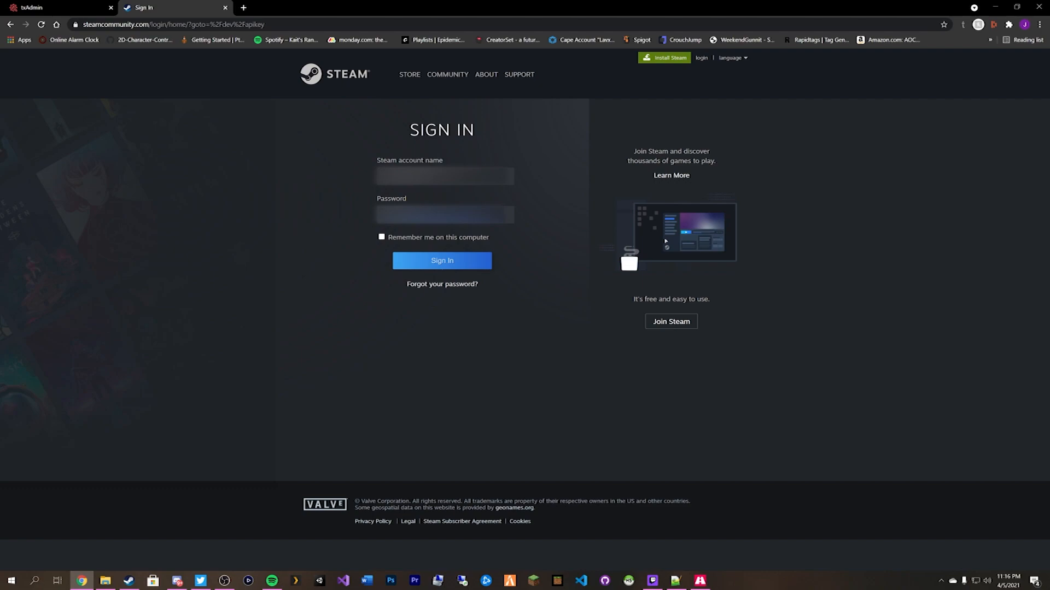
click(438, 263)
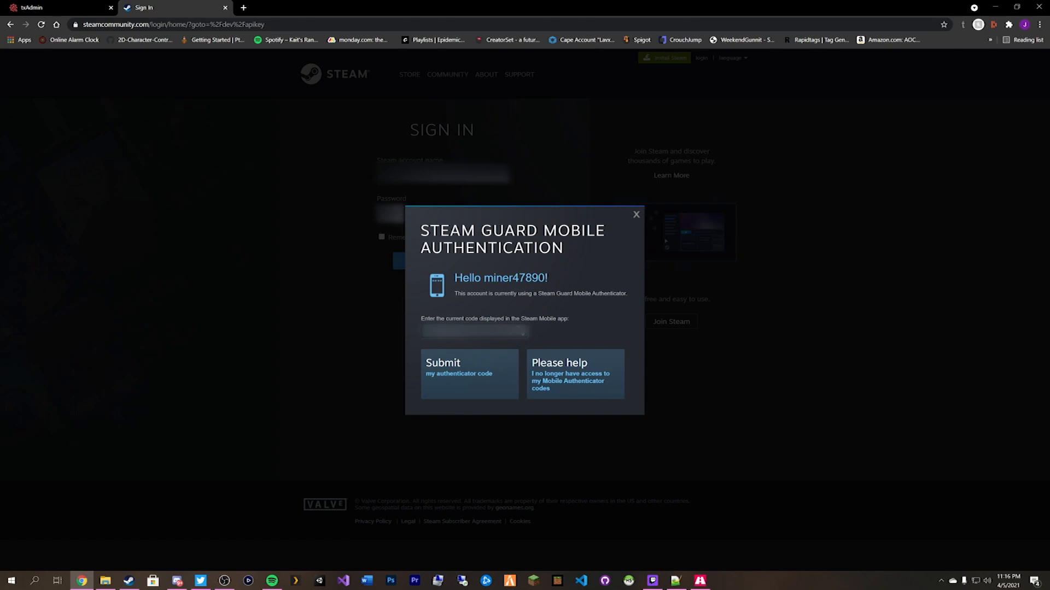
click(457, 387)
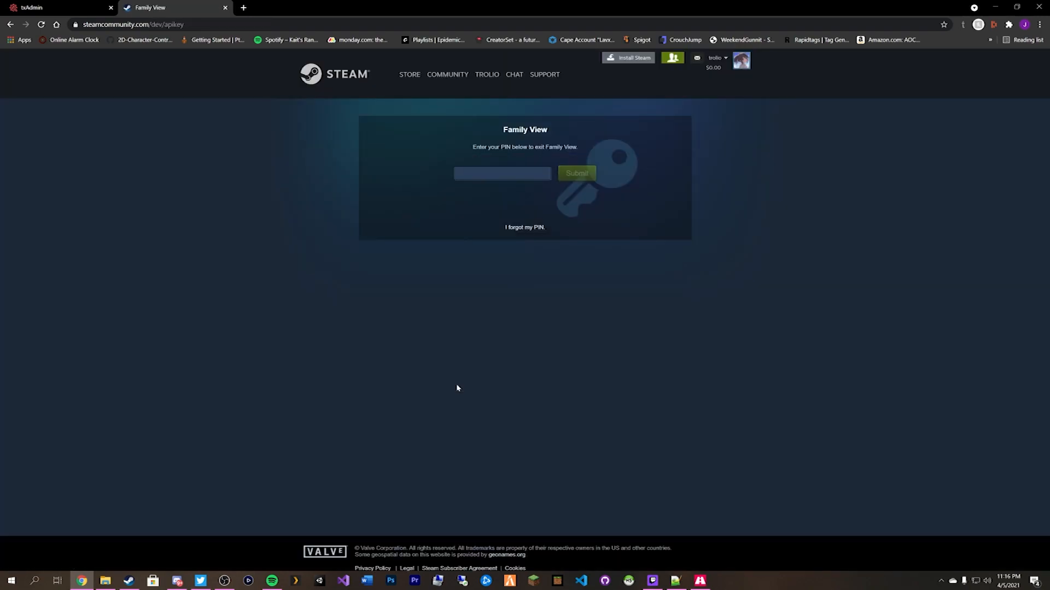
click(502, 174)
text(••••)
click(577, 174)
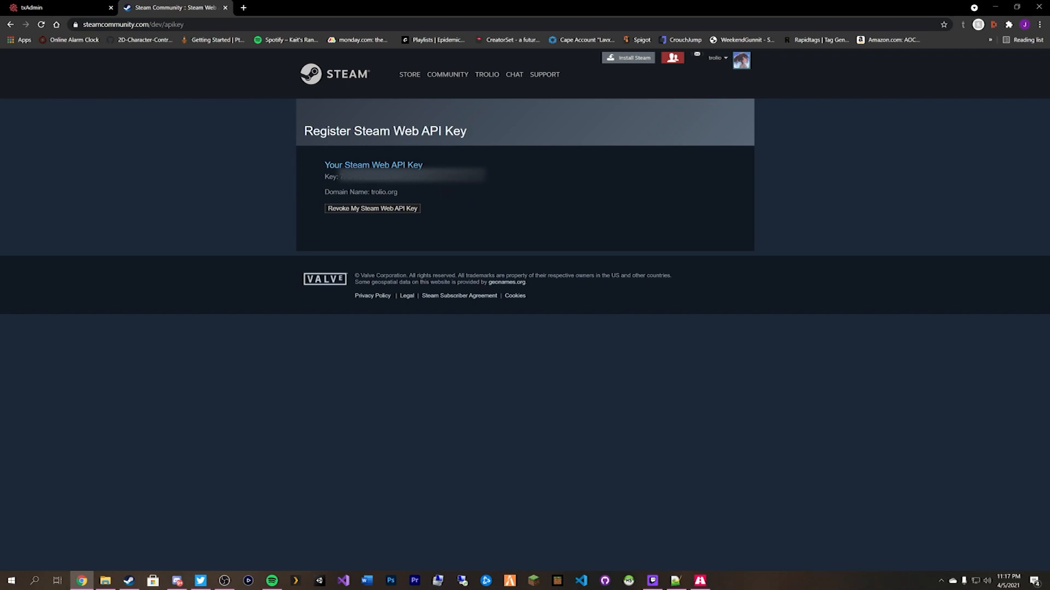
Put the Web API key into steam_webApiKey on line 115, save the config, and start the server.
click(225, 8)
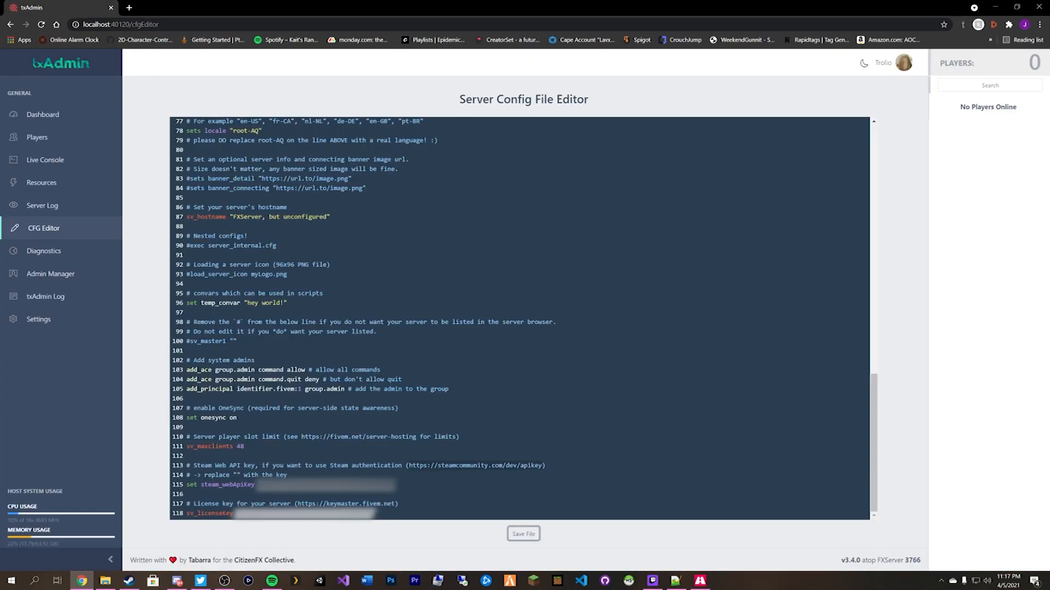
click(217, 485)
click(523, 534)
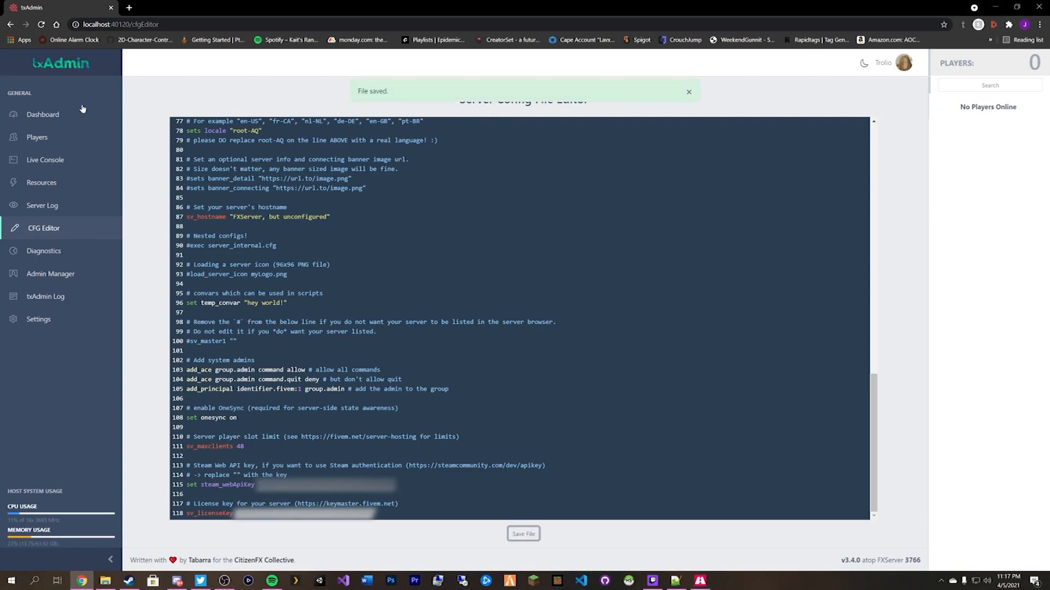
click(60, 117)
click(366, 392)
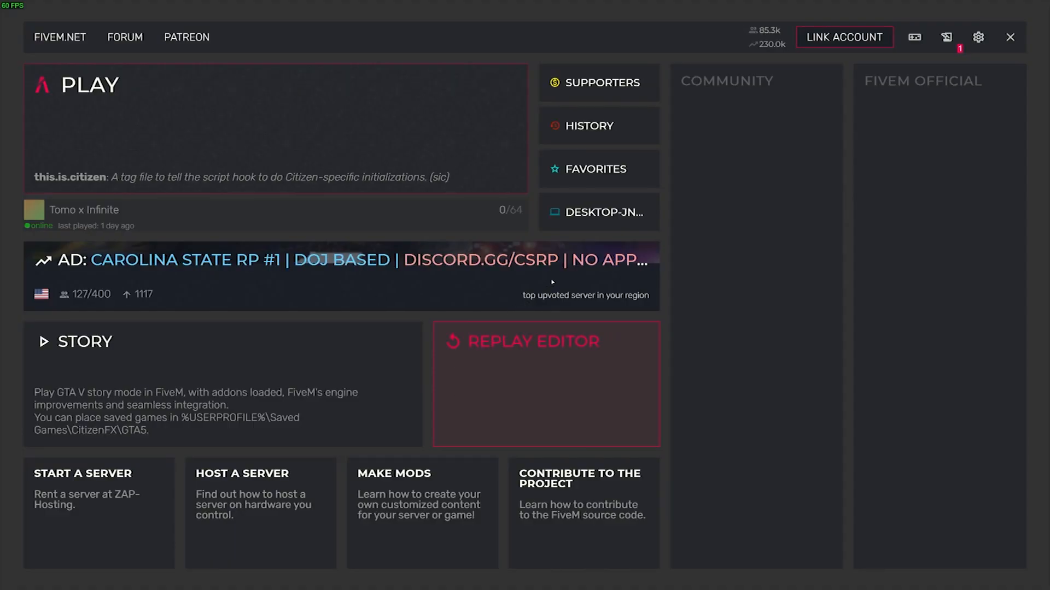
Connect to the local DESKTOP server and switch to the FXServer console showing mysql-async errors.
click(620, 218)
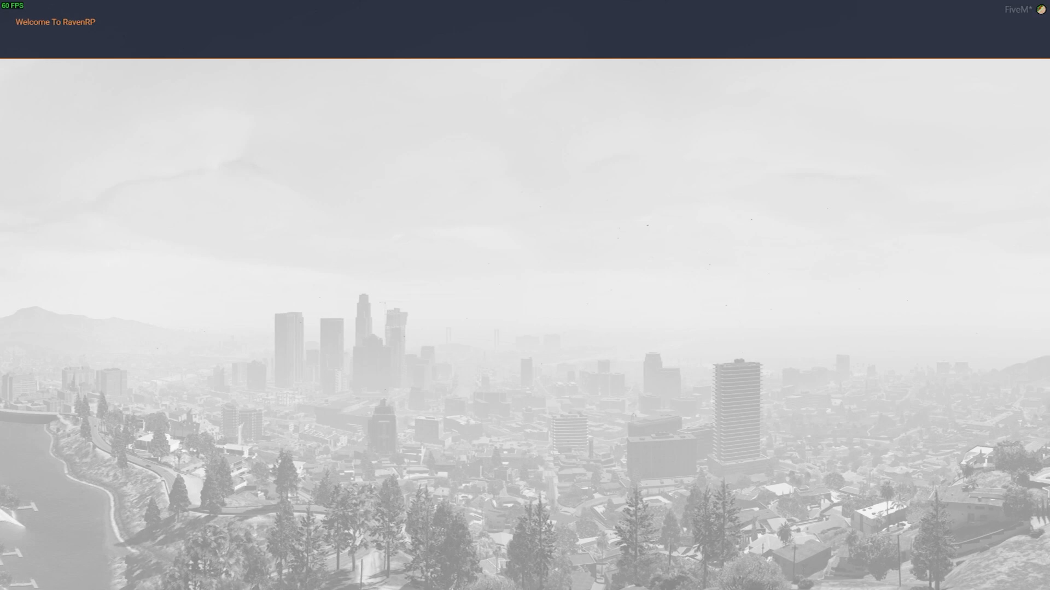
key(alt+Tab)
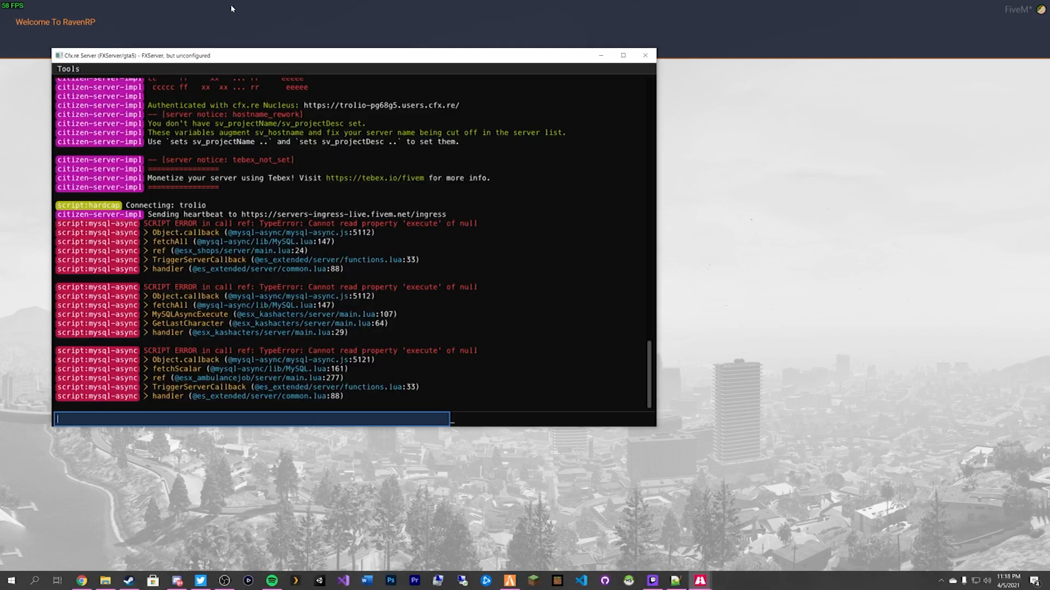
Stop the server from the txAdmin dashboard.
click(82, 581)
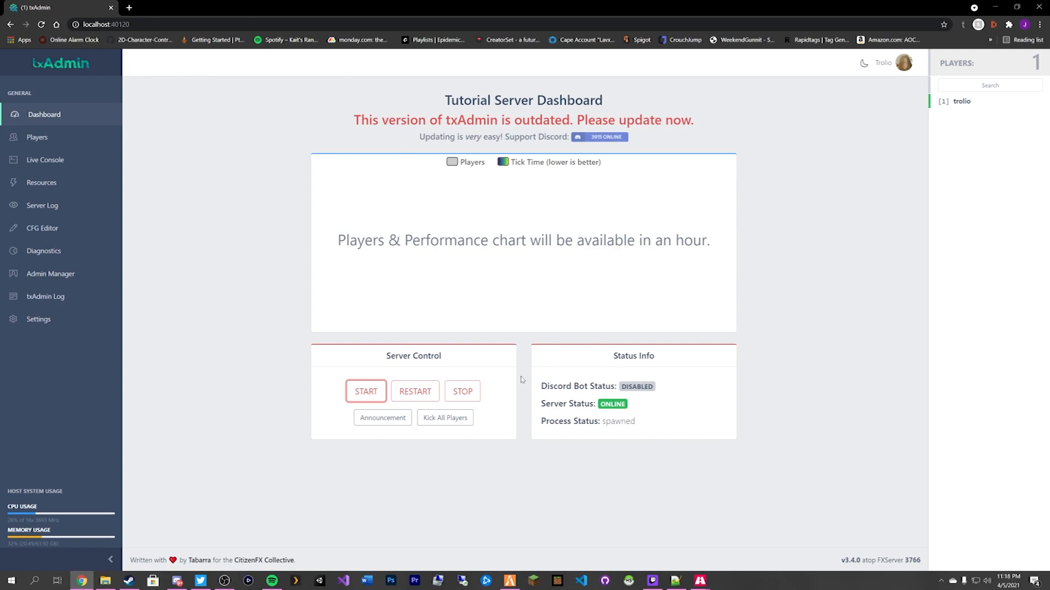
click(462, 392)
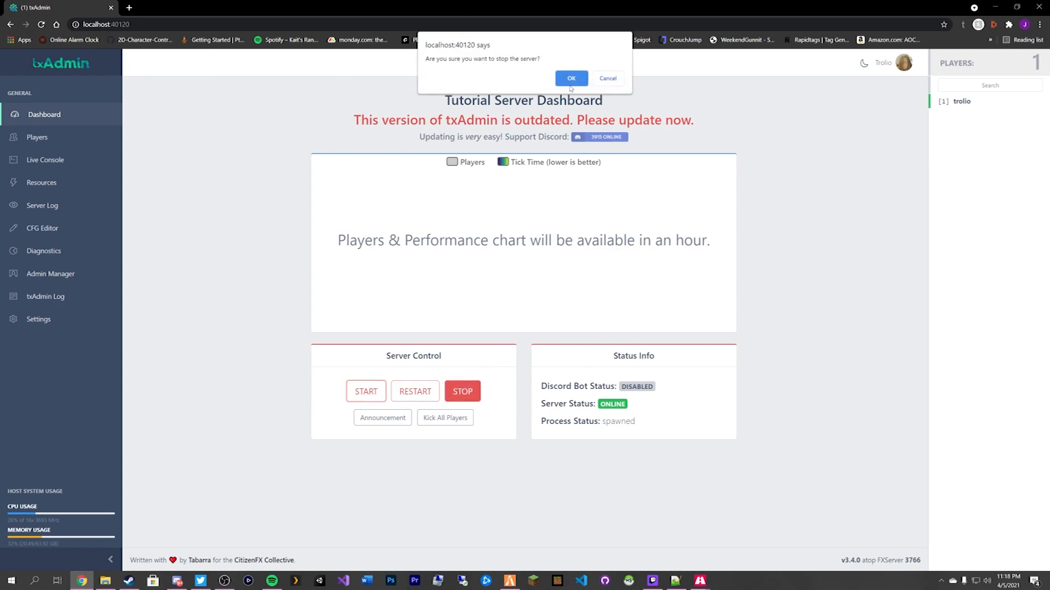
click(569, 80)
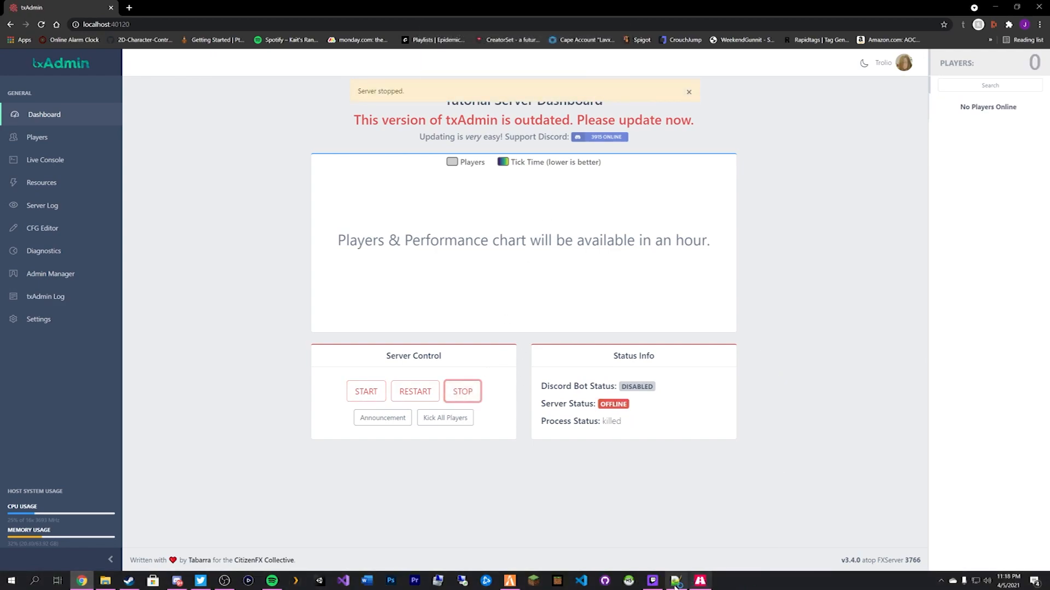
Dismiss FiveM's disconnection error, exit FiveM to the desktop, and minimize the browser.
click(530, 582)
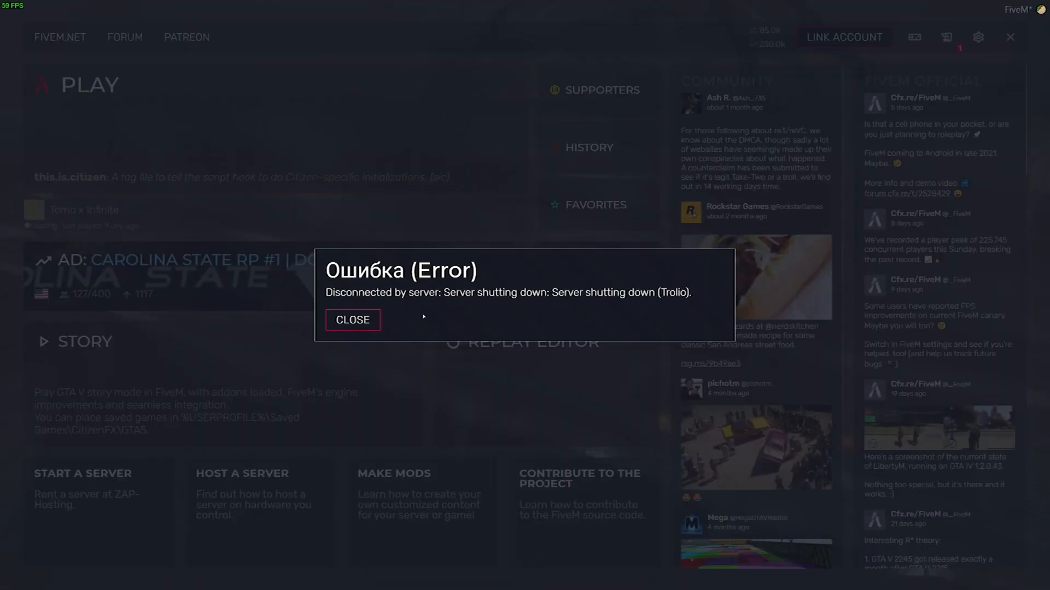
click(358, 319)
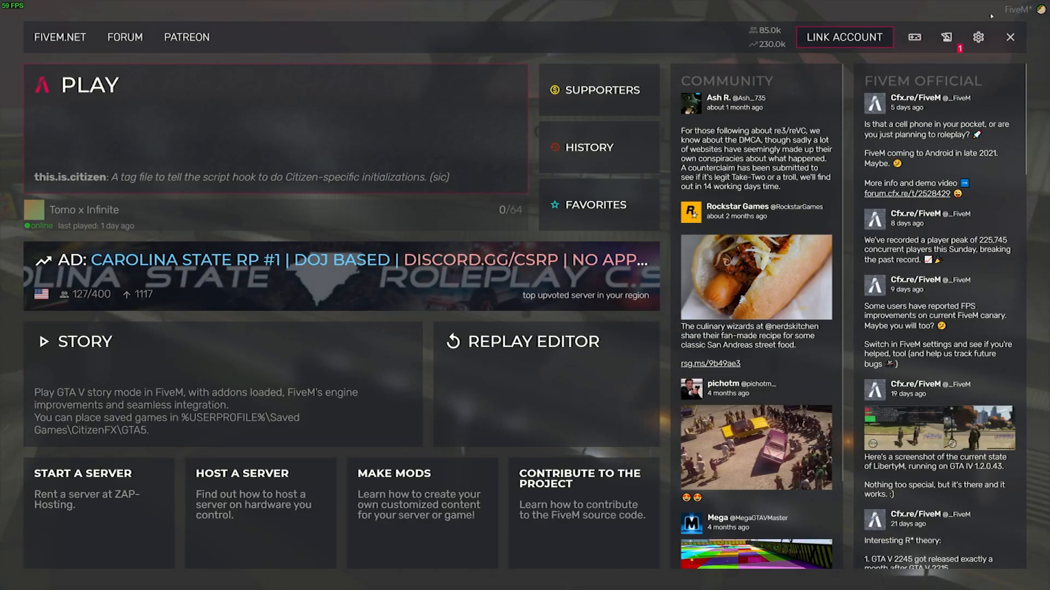
click(987, 40)
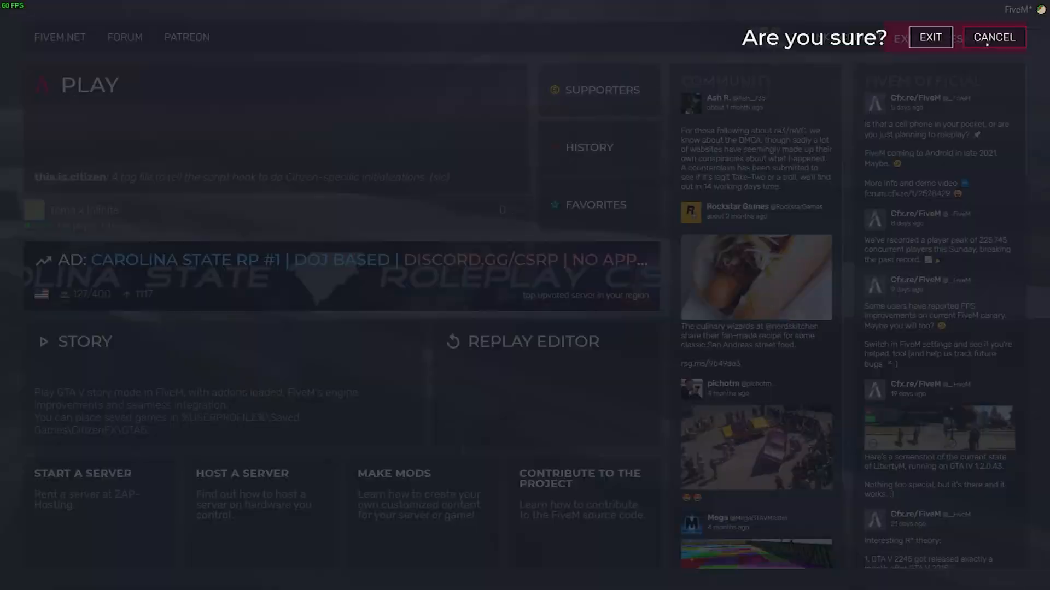
click(938, 45)
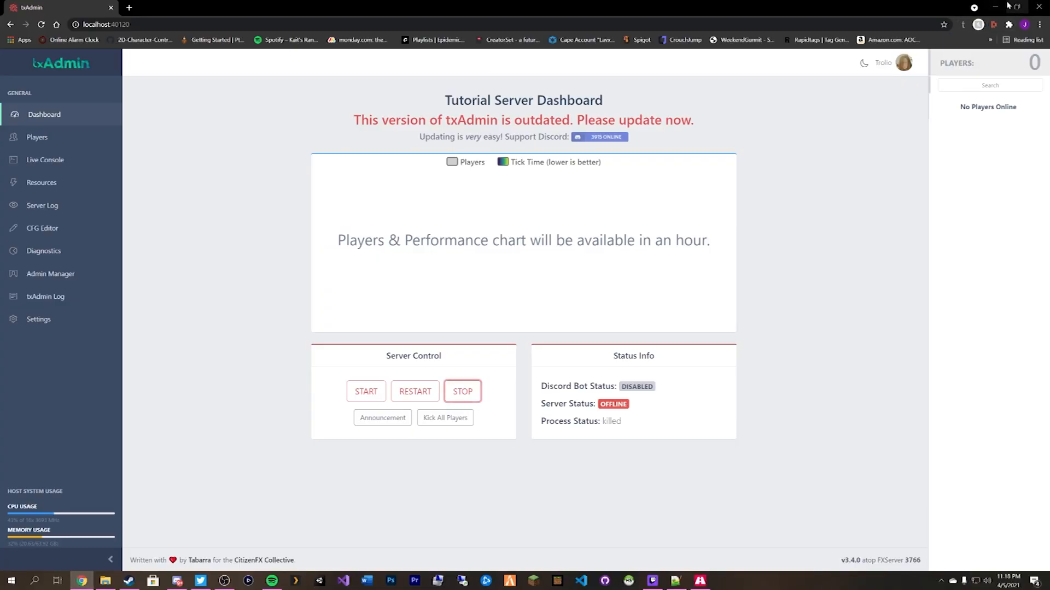
click(995, 6)
Arrange File Explorer and the txAdmin console window side by side.
mouse_move(741, 82)
mouse_down()
mouse_move(509, 113)
mouse_move(664, 269)
mouse_move(703, 391)
mouse_move(786, 105)
mouse_move(603, 103)
mouse_move(677, 104)
mouse_move(730, 68)
mouse_up()
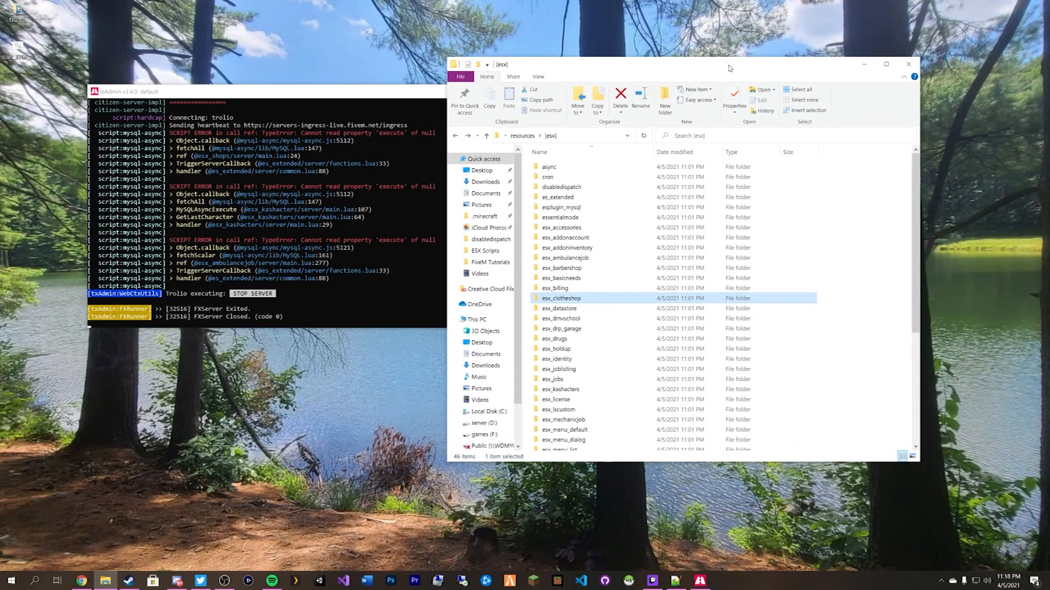
drag(328, 97, 251, 19)
drag(577, 68, 670, 74)
Open the ESX Scripts desktop folder and load esxfull.sql in HeidiSQL.
click(484, 241)
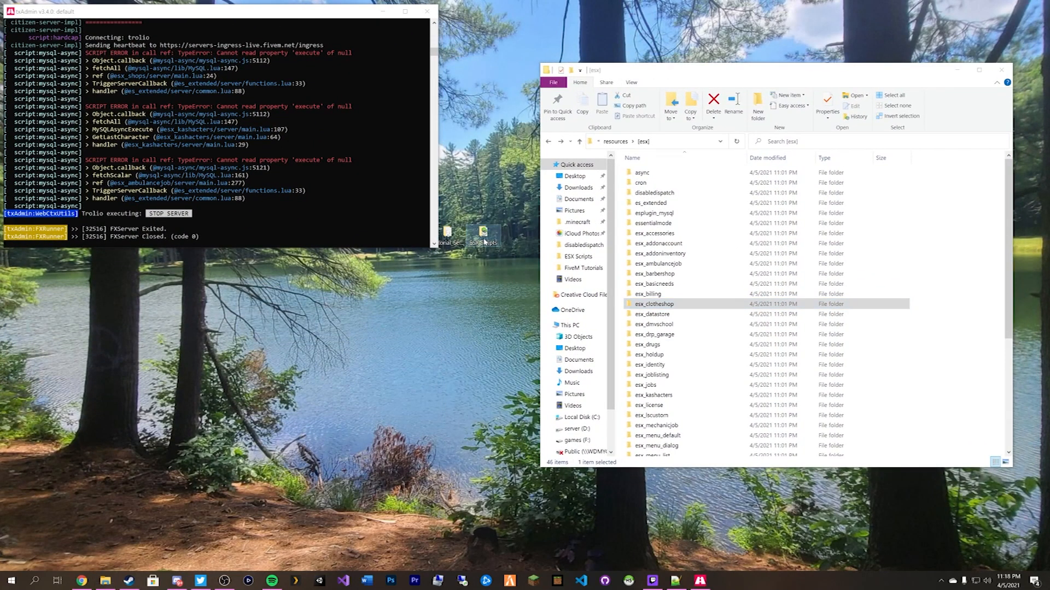
double_click(484, 240)
double_click(722, 339)
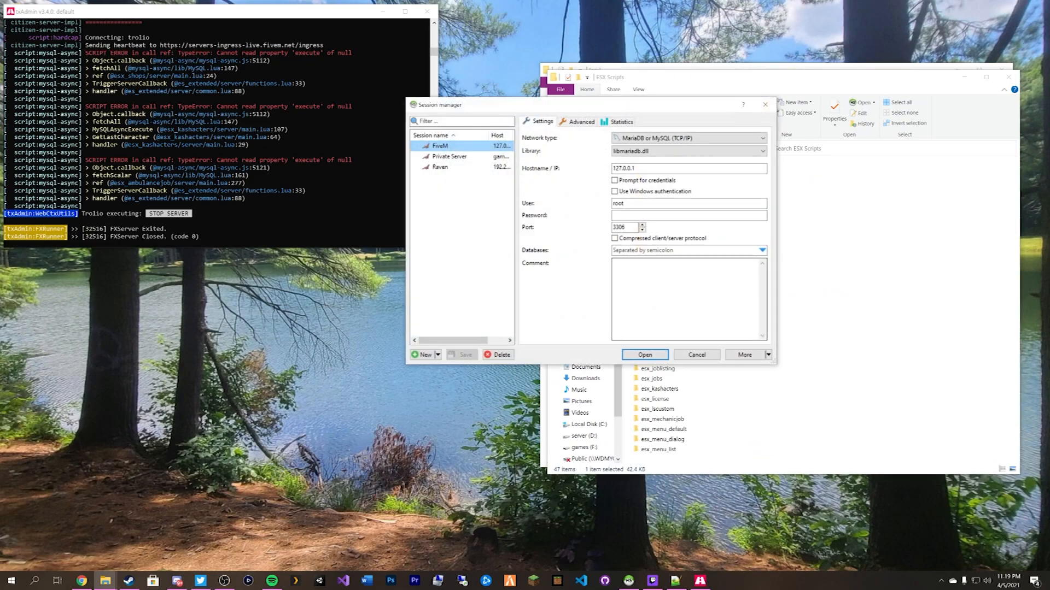
Launch the XAMPP Control Panel from Start search to confirm MySQL is running.
click(11, 581)
click(35, 581)
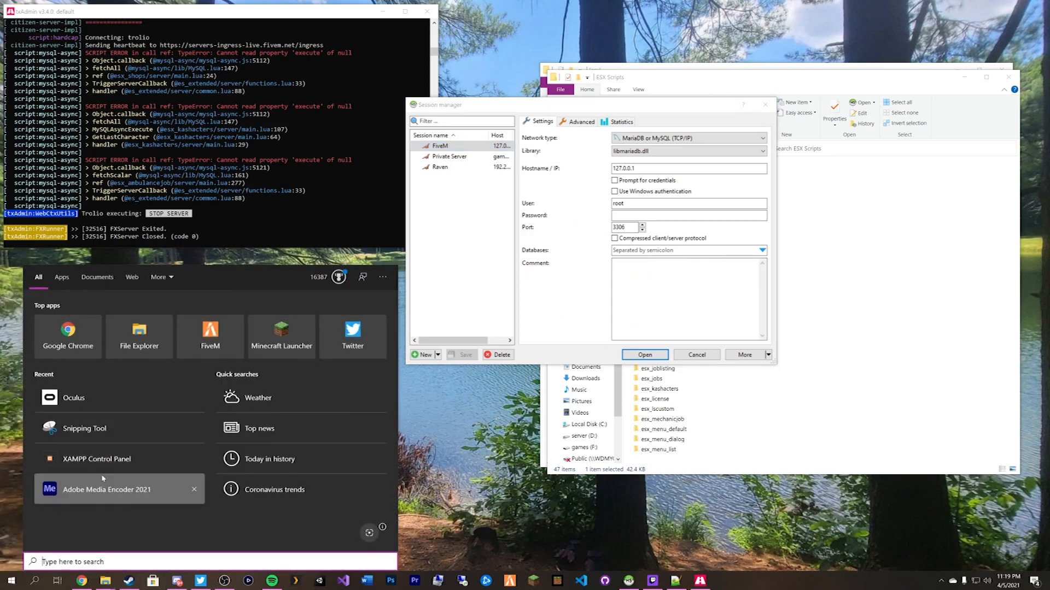
click(97, 459)
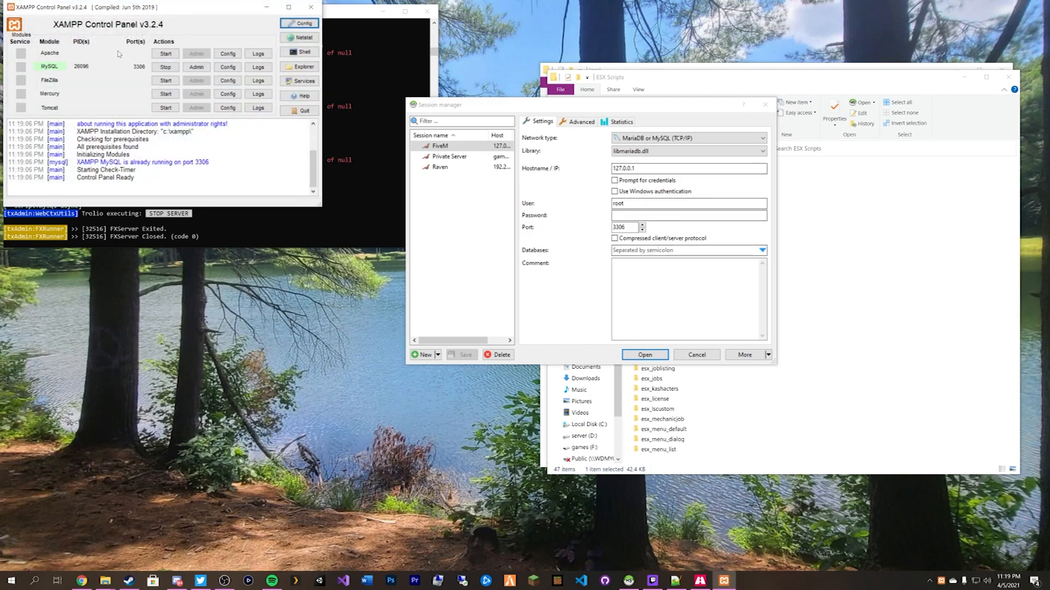
drag(157, 8, 184, 29)
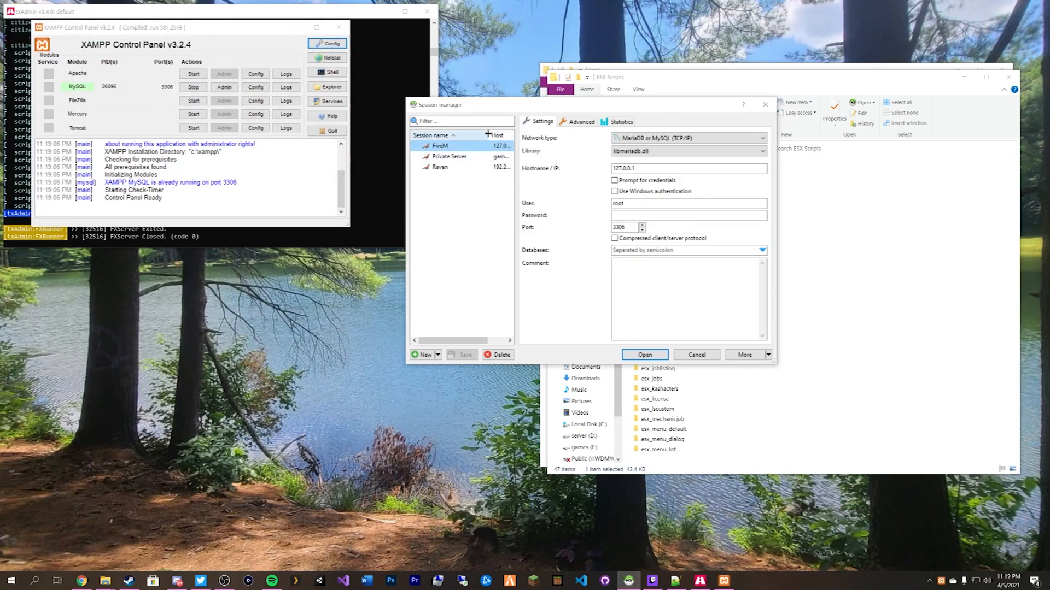
mouse_move(502, 108)
mouse_down()
mouse_move(525, 112)
mouse_move(516, 112)
mouse_up()
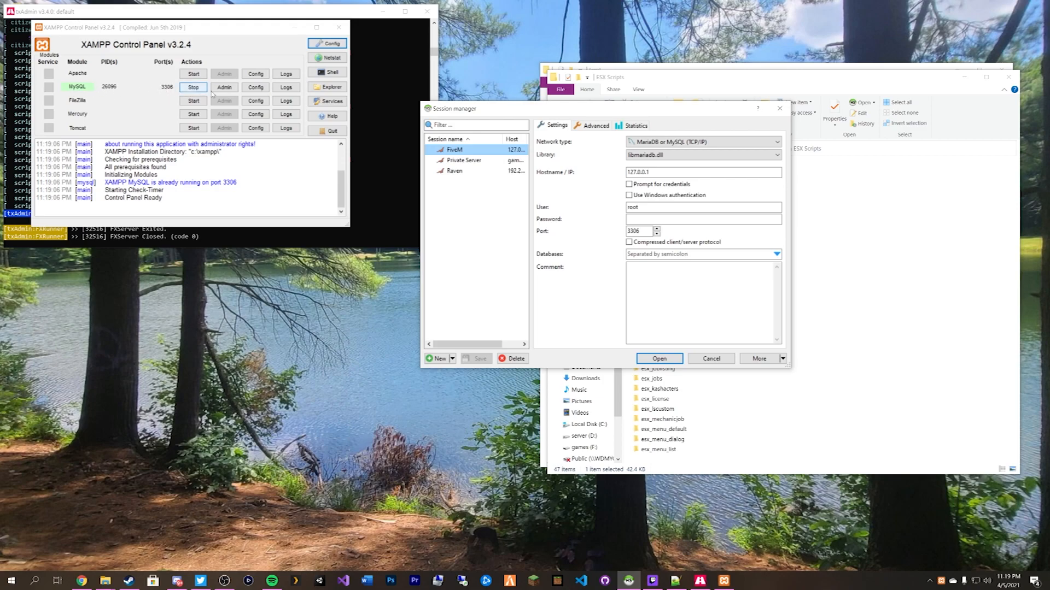
Close XAMPP and open the FiveM MariaDB session at 127.0.0.1.
click(339, 27)
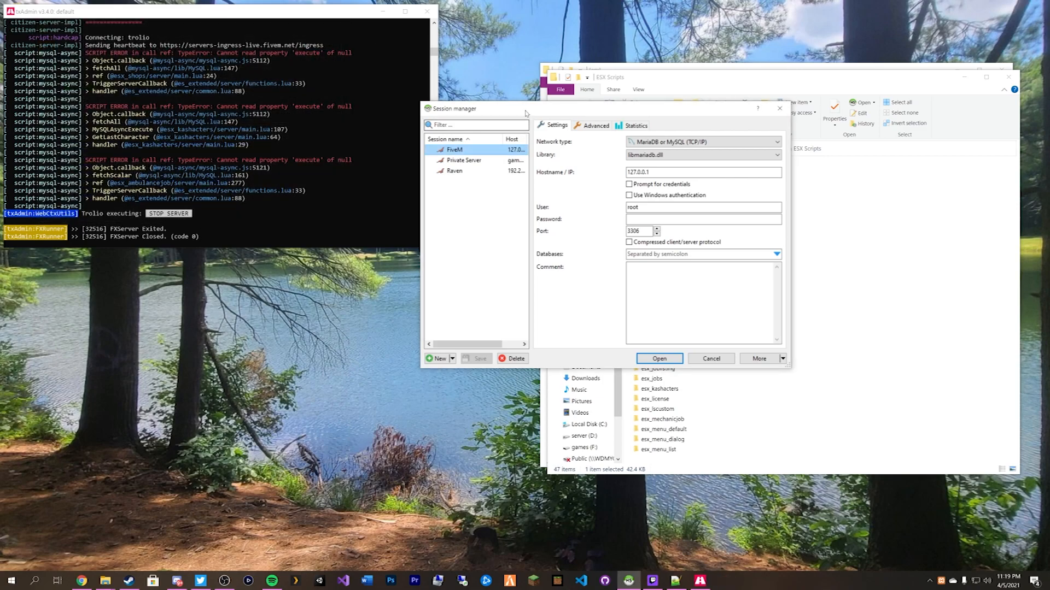
drag(525, 113, 457, 95)
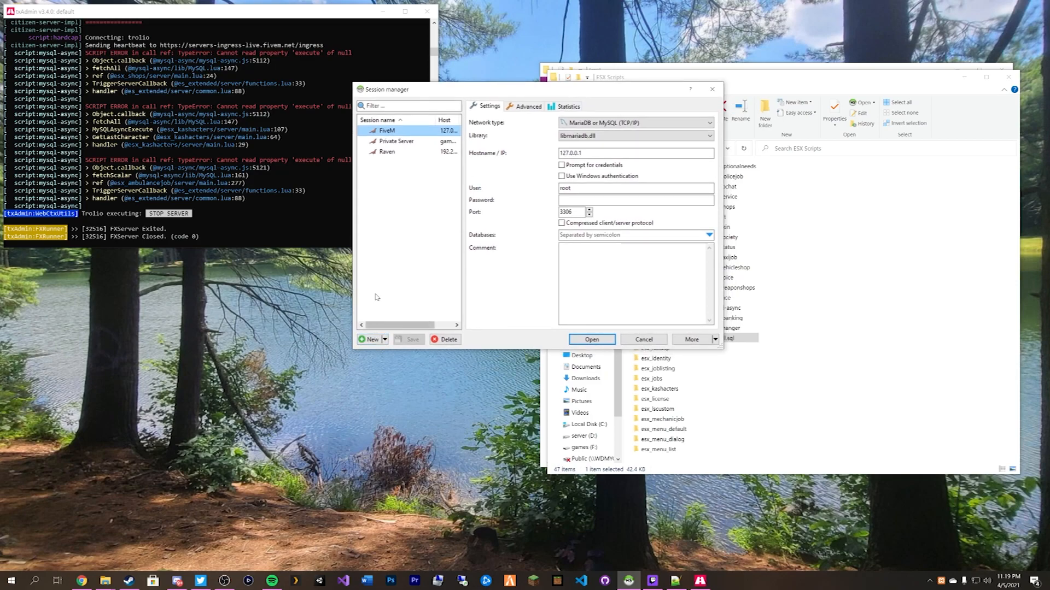
click(590, 339)
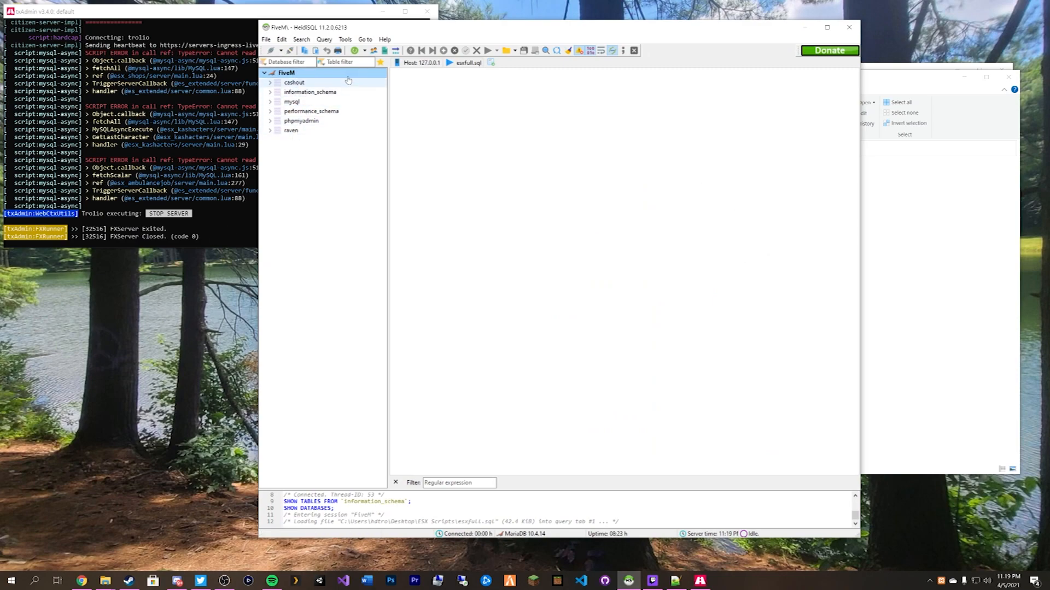
Run the esxfull.sql queries to import the essentialmode database.
click(474, 63)
scroll(547, 91, down, 5)
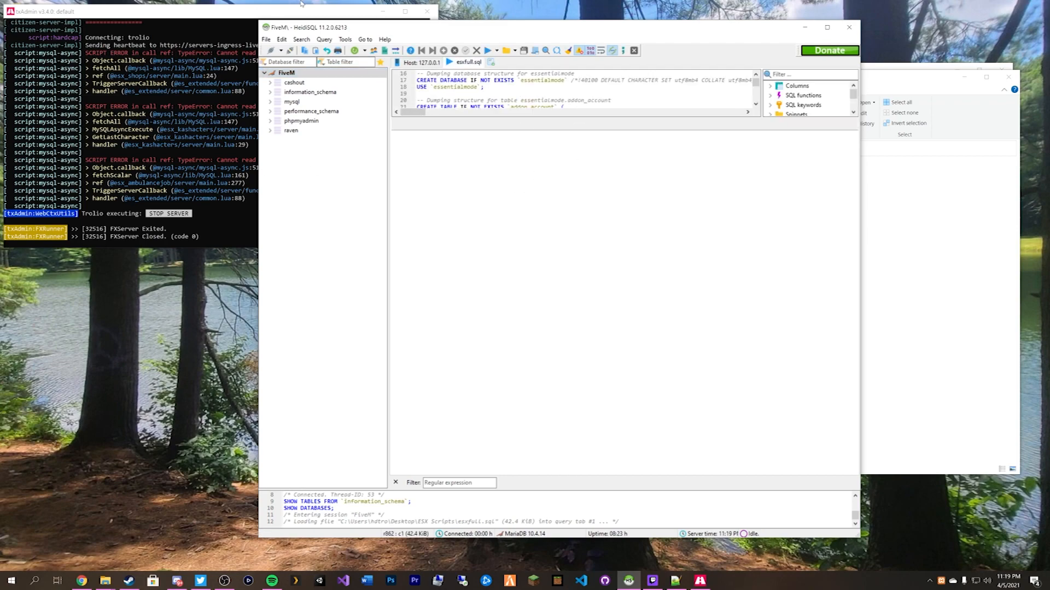
click(488, 51)
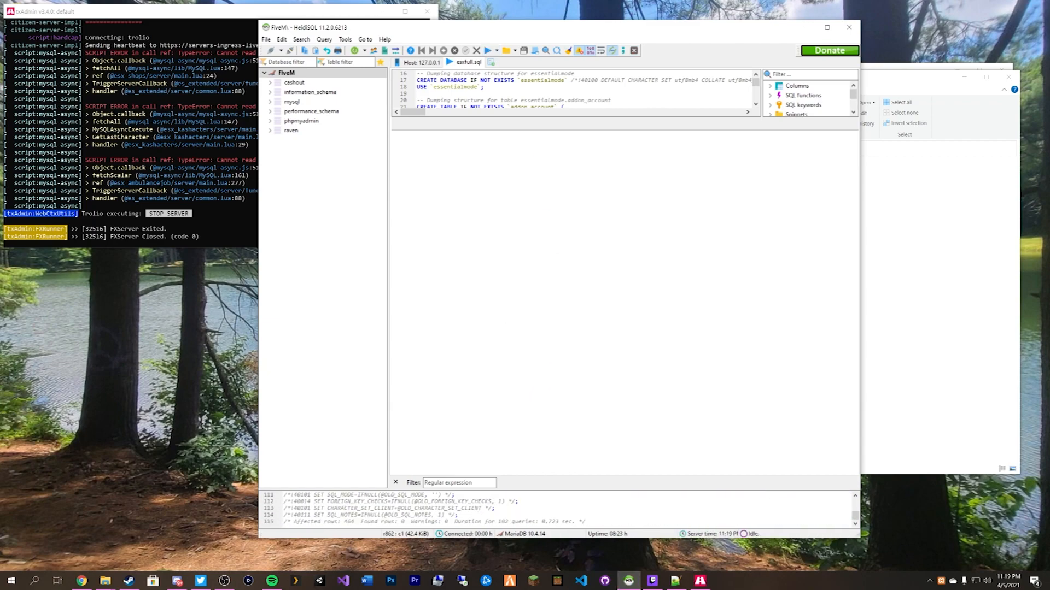
Refresh the database list, expand essentialmode to verify its tables, and close HeidiSQL.
right_click(339, 230)
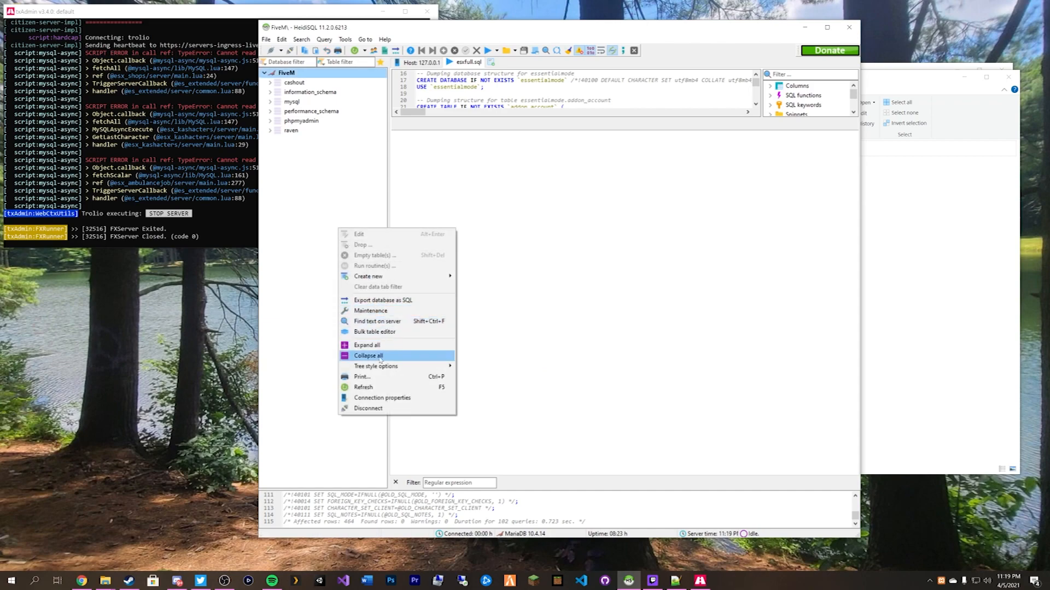
click(367, 388)
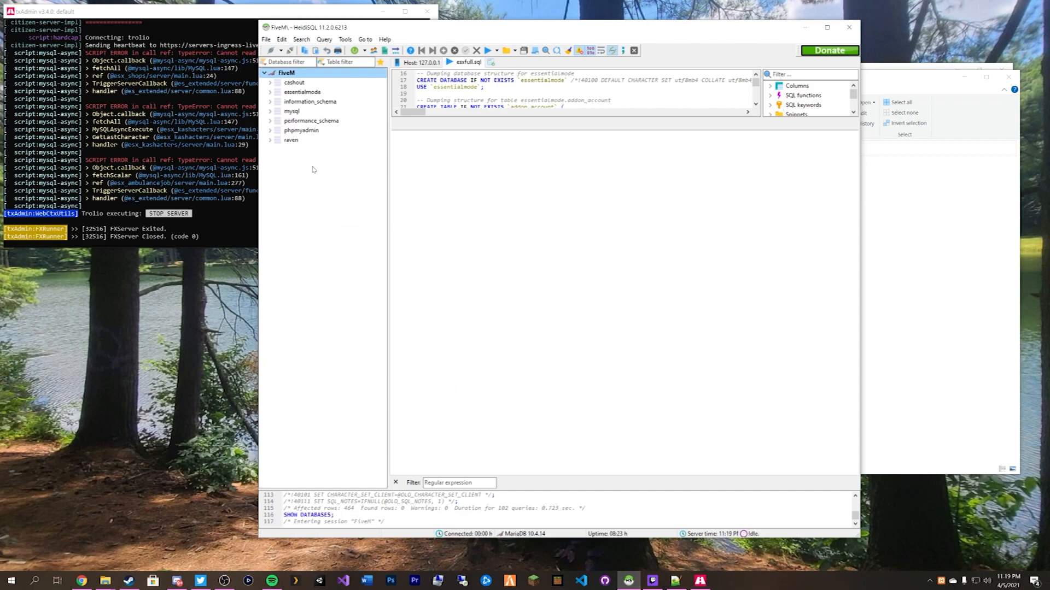
click(269, 93)
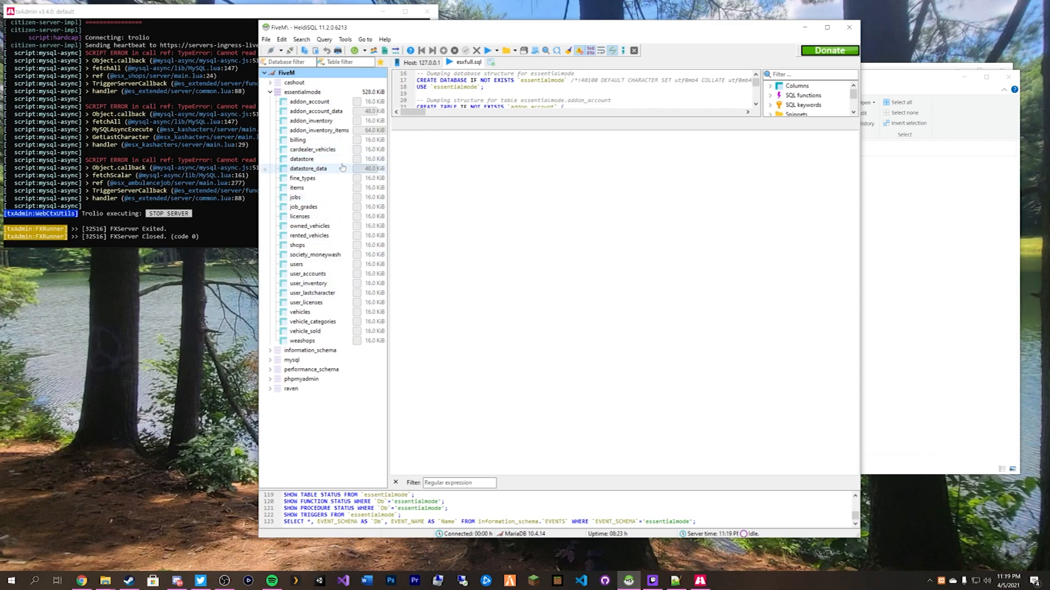
click(849, 27)
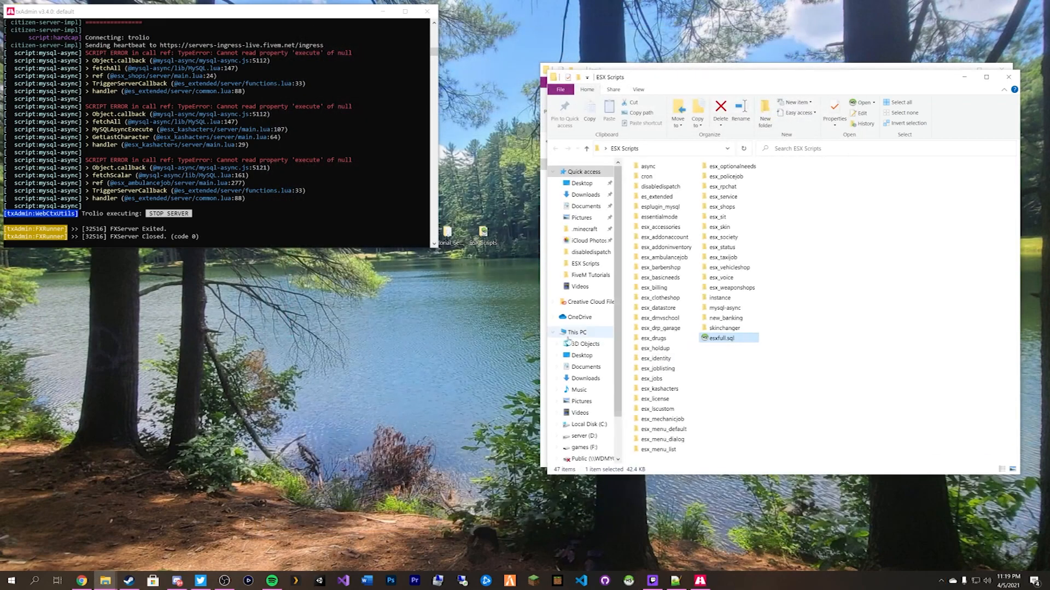
In txAdmin's CFG Editor, insert a ##DATABASE CONNECTION## header after line 13.
click(82, 581)
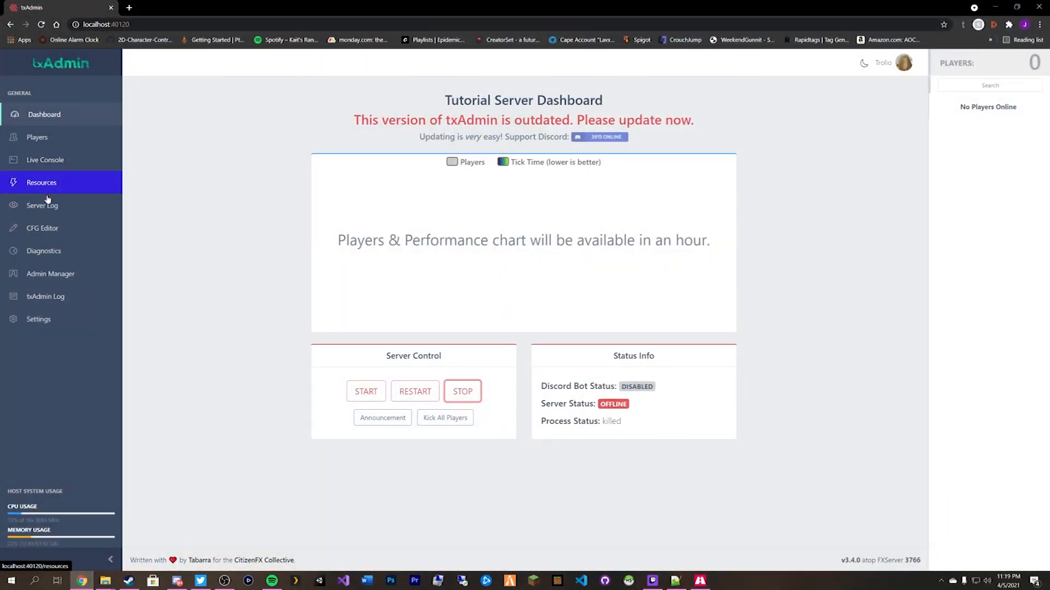
click(39, 229)
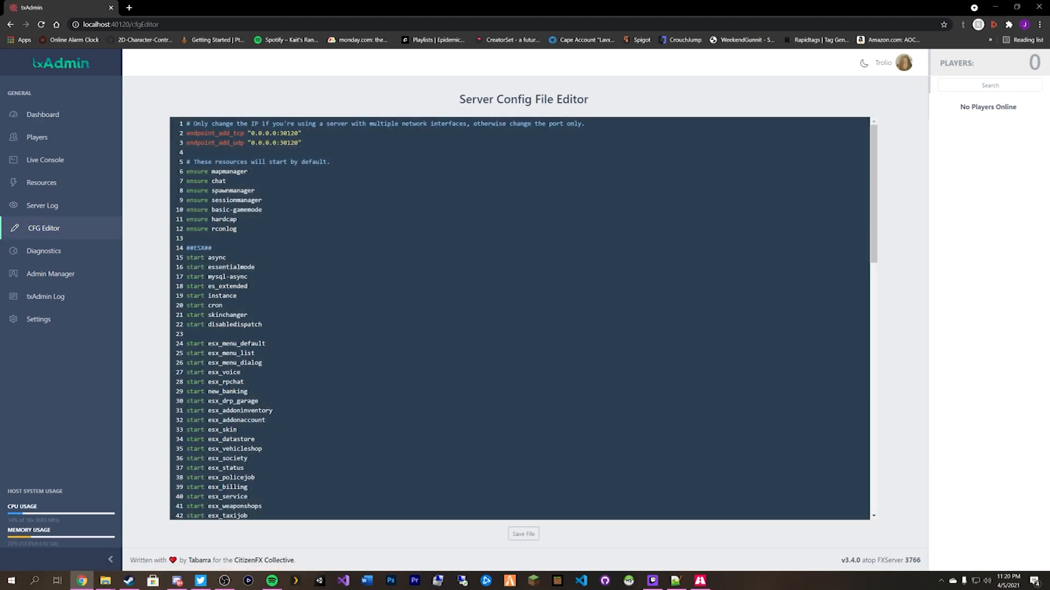
key(Return)
key(Return)
key(Up)
text(##DATA)
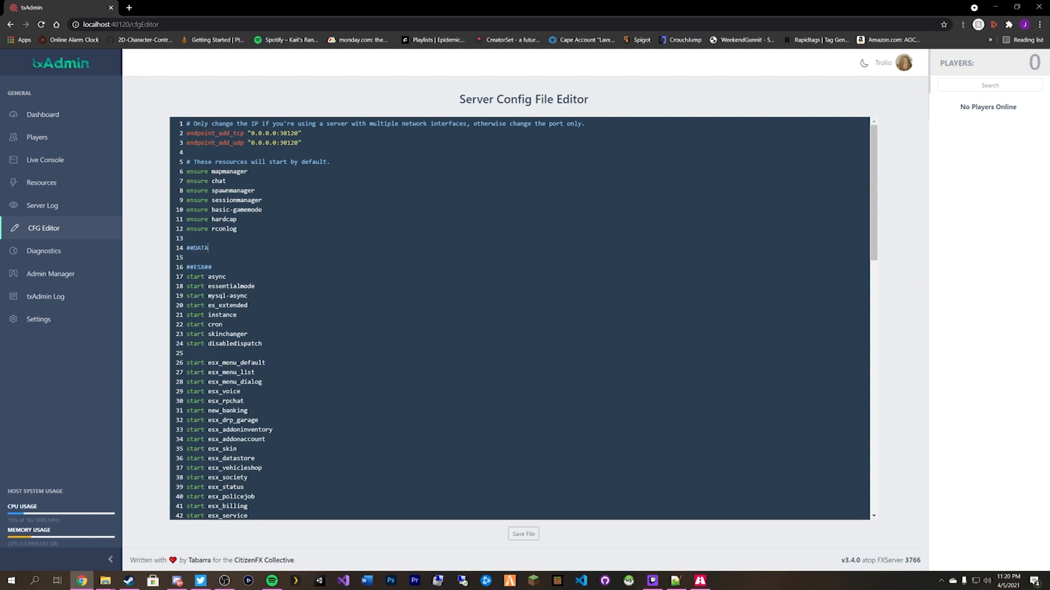
text(BASE CONNECTION##)
Add the line 'set es_enableCustomData 1' below the header.
key(Return)
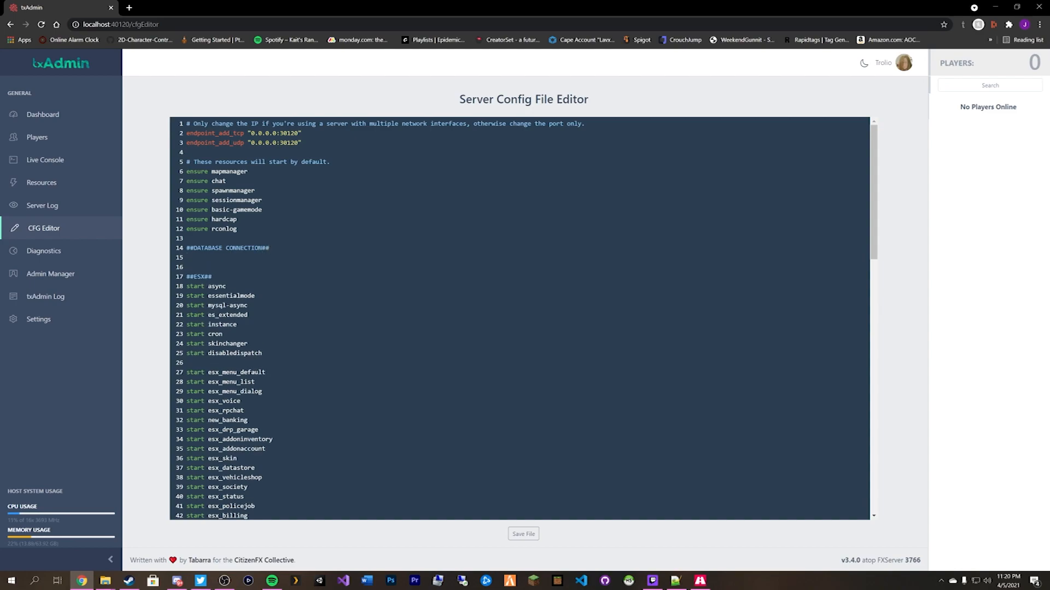
text(set es_enableCustomData 1)
key(Return)
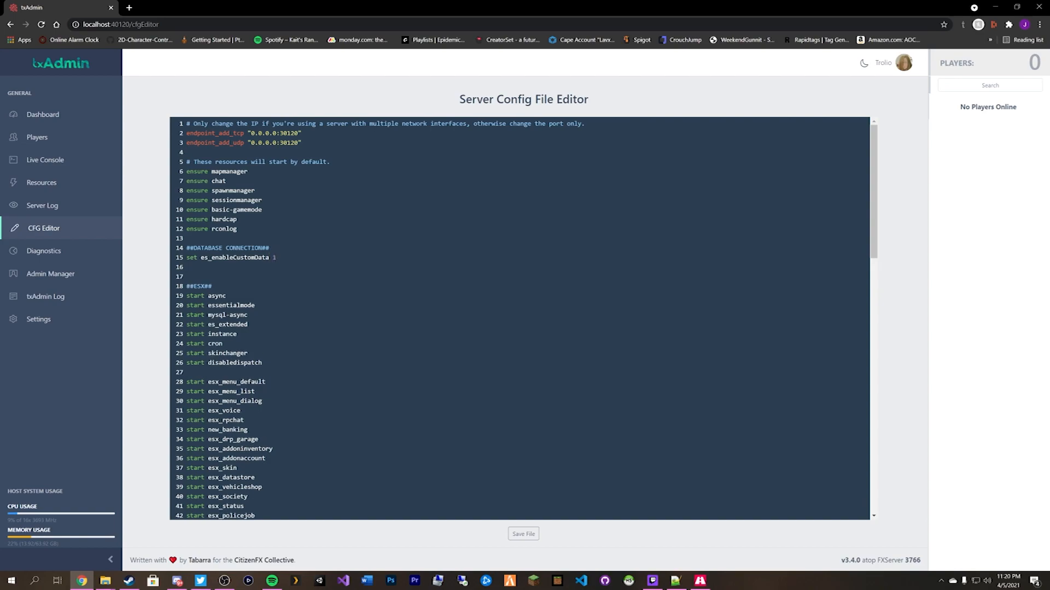
Add the mysql_connection_string for essentialmode at 127.0.0.1 and the add_ace line, then save.
text(set mysql_cont)
text(ection_string "server=127.0.0.1;database=essentialmode;userid=root;password=)
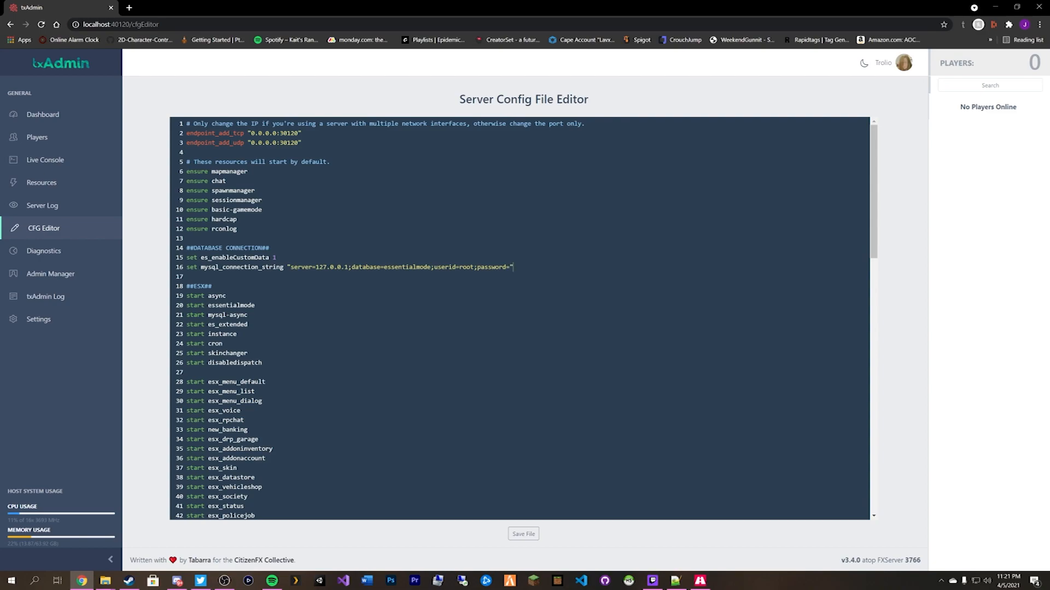
key(Return)
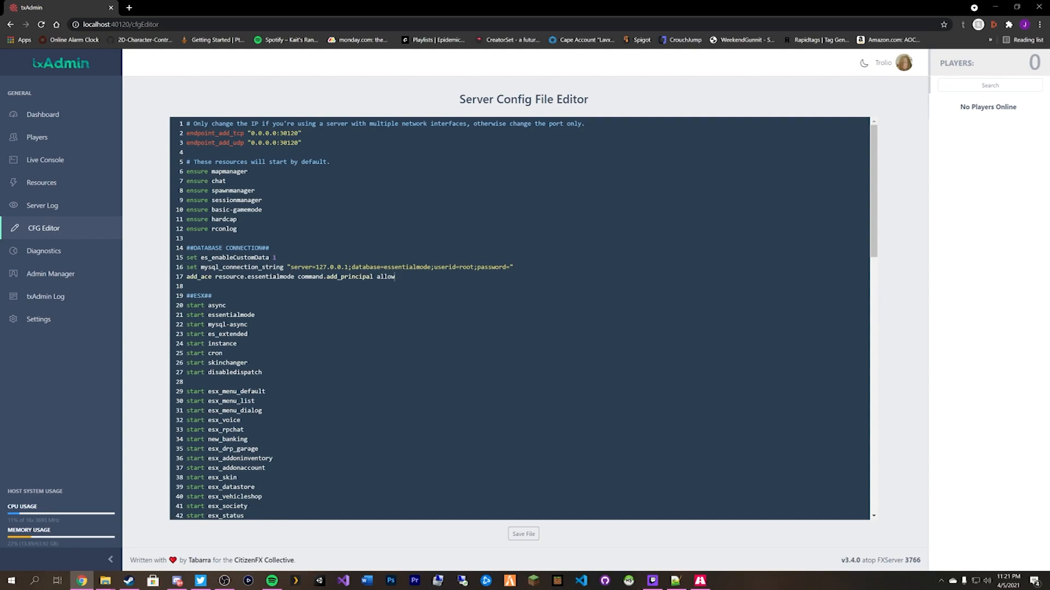
click(522, 537)
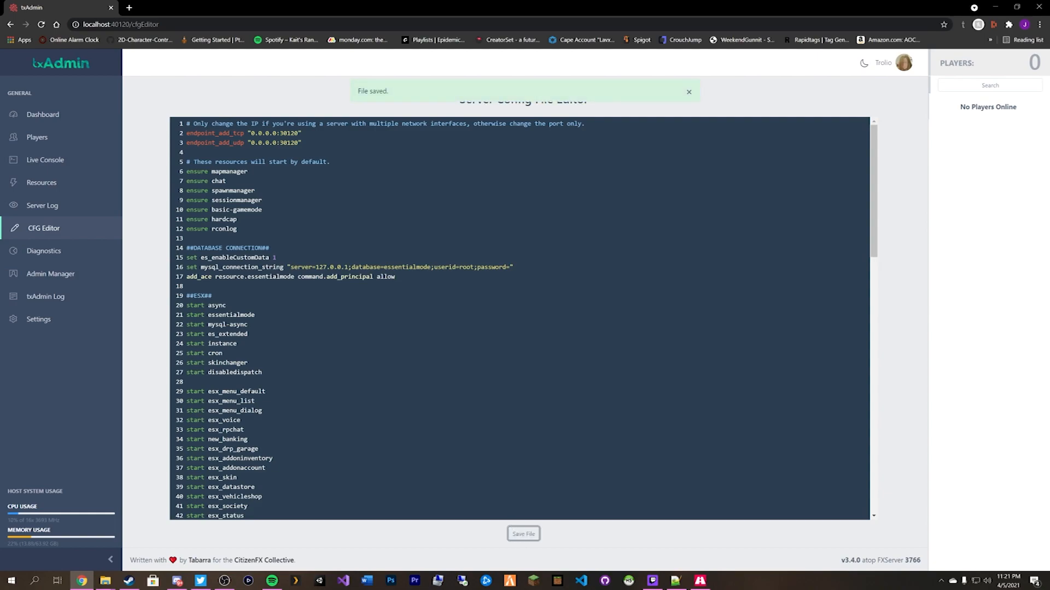
Start the server from the txAdmin Dashboard and launch the FiveM client.
click(47, 110)
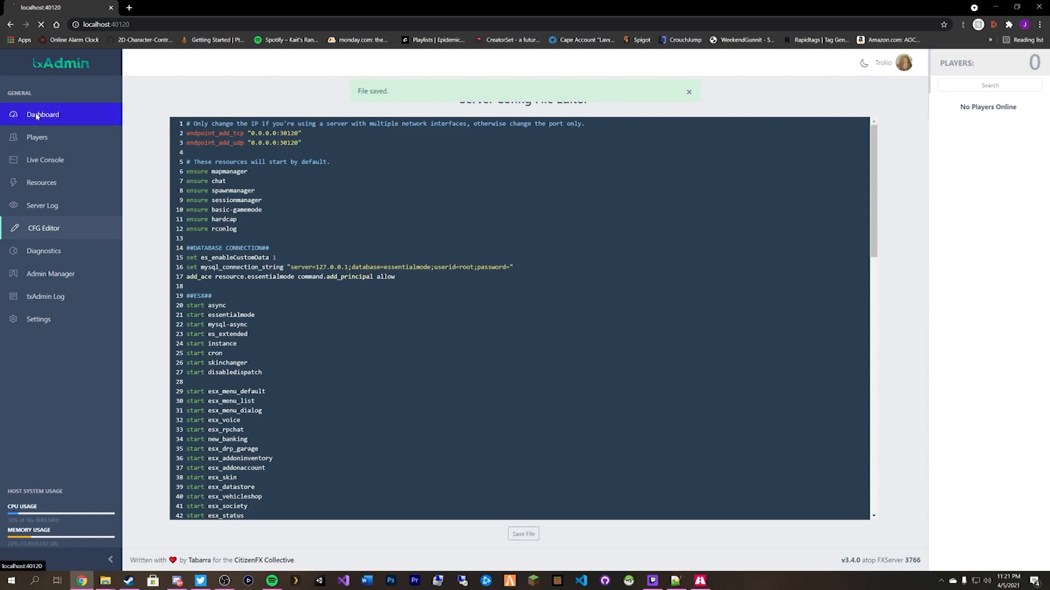
click(365, 392)
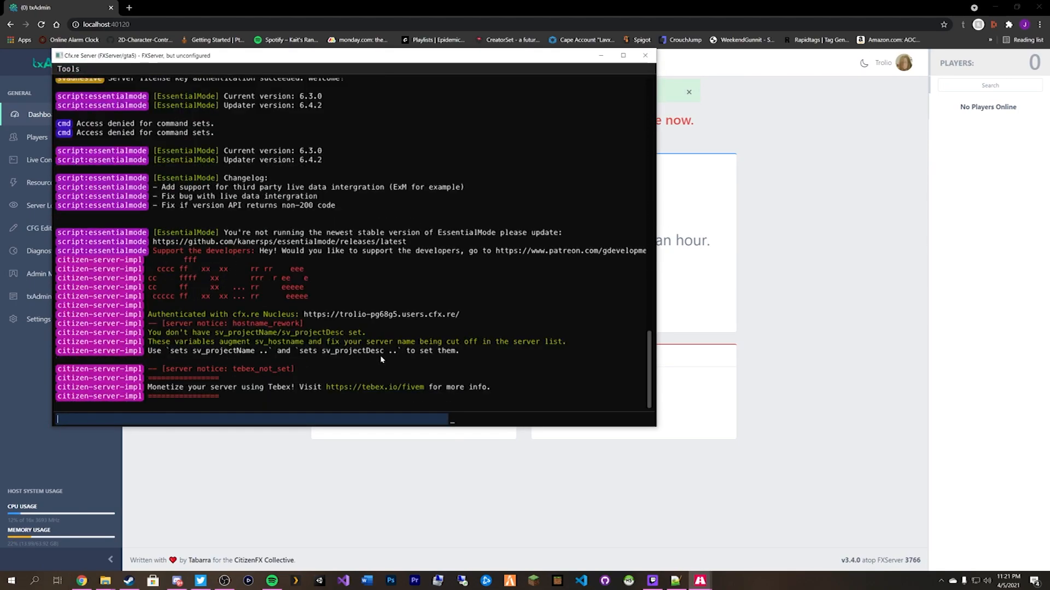
click(510, 581)
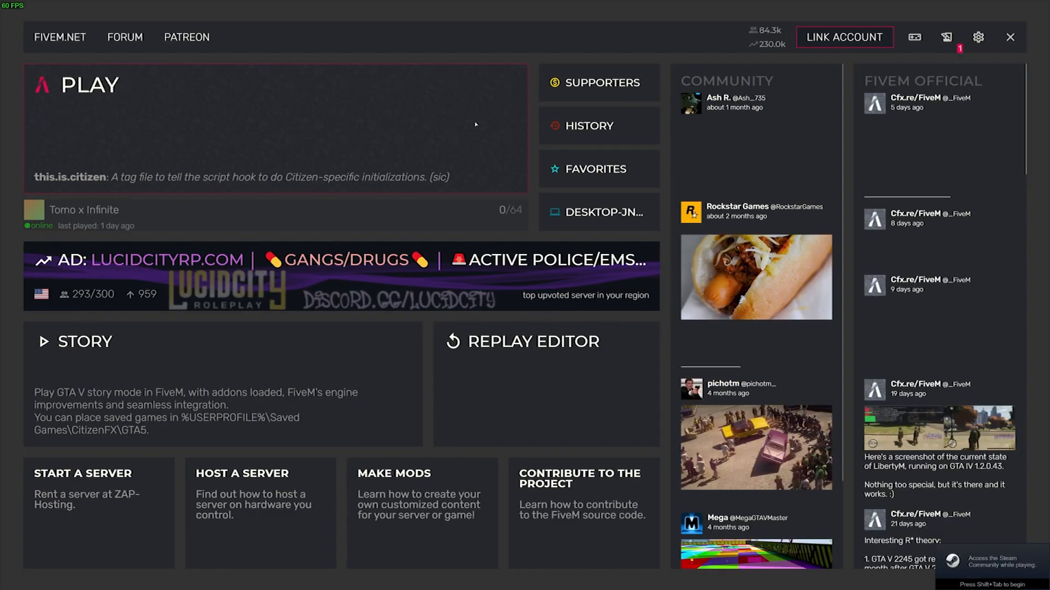
Connect to the DESKTOP server and pick the first 'Create new character' slot.
click(618, 223)
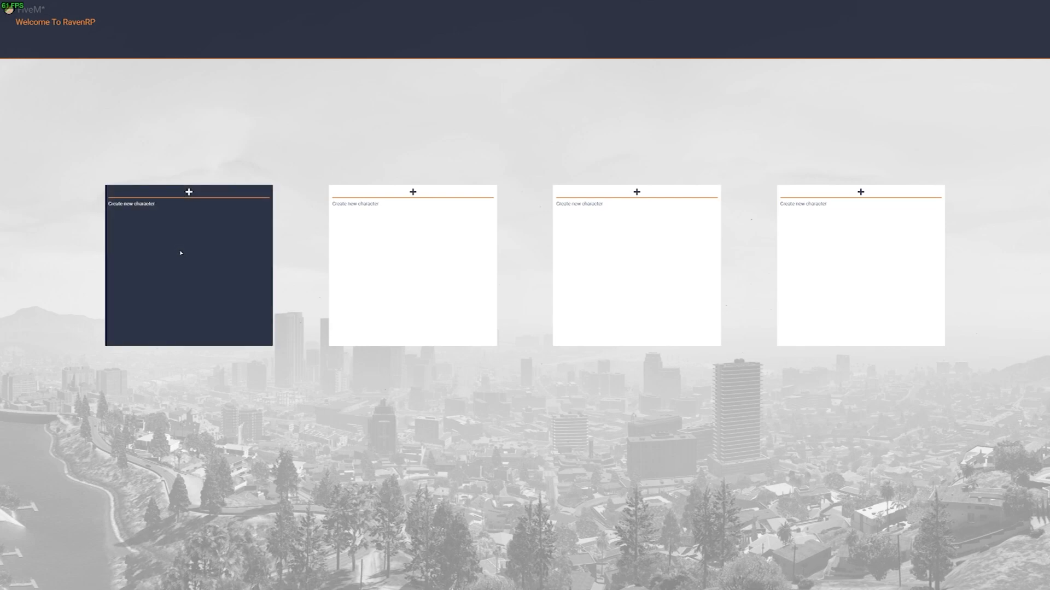
click(219, 266)
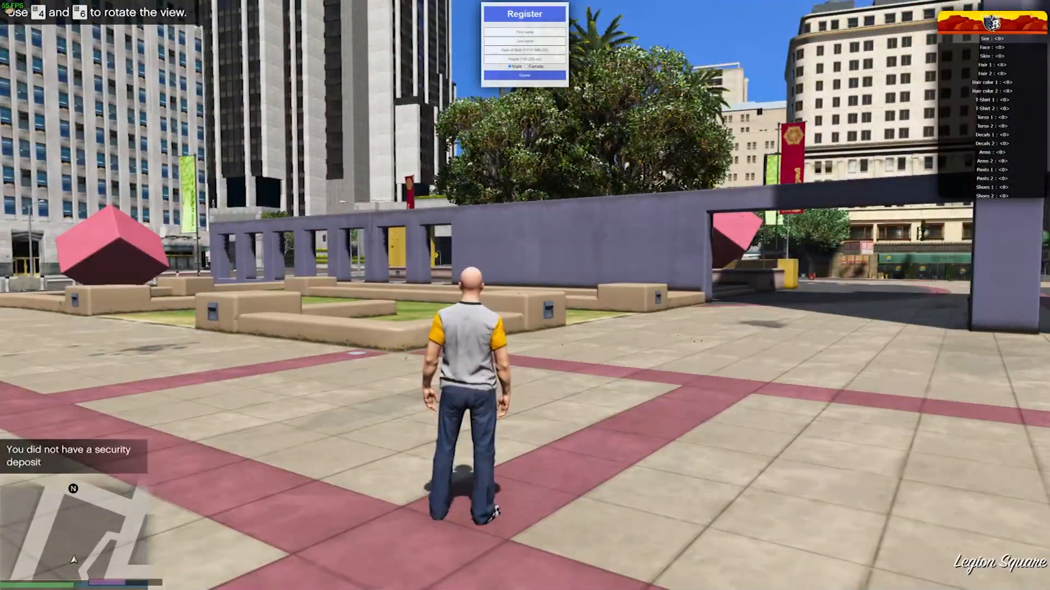
Enter first and last name Test, birth date 1990-08-18, height 186, and create the character.
click(530, 31)
text(Test)
key(Tab)
text(Test)
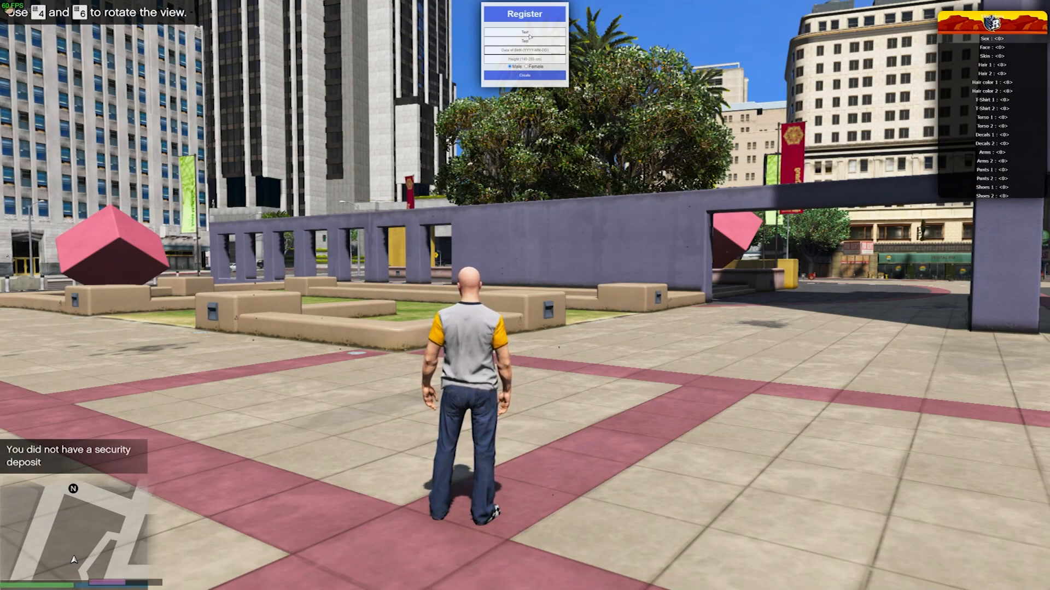
key(Tab)
text(1990-08-)
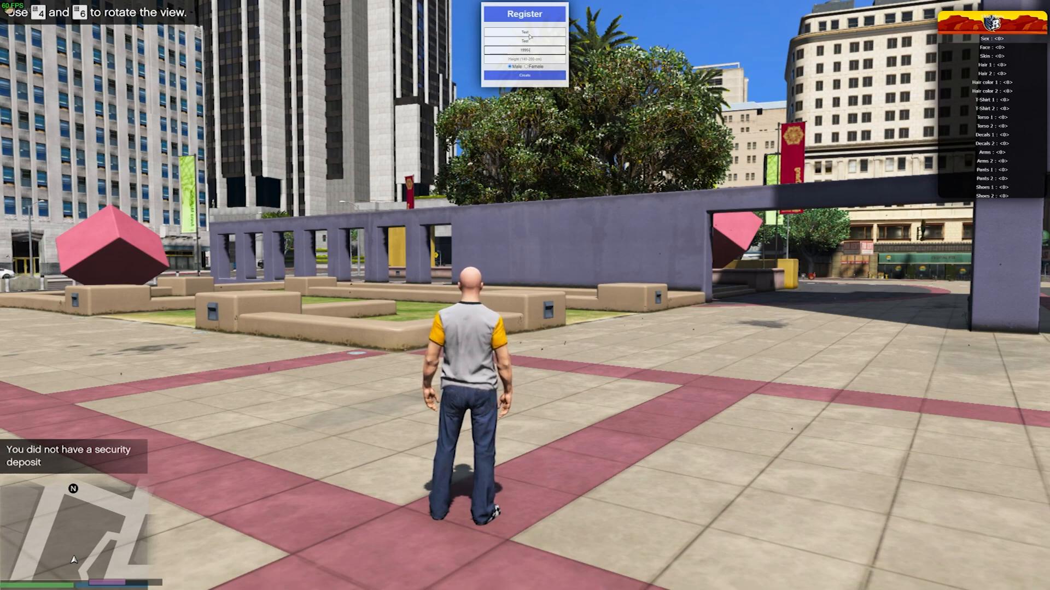
text(18)
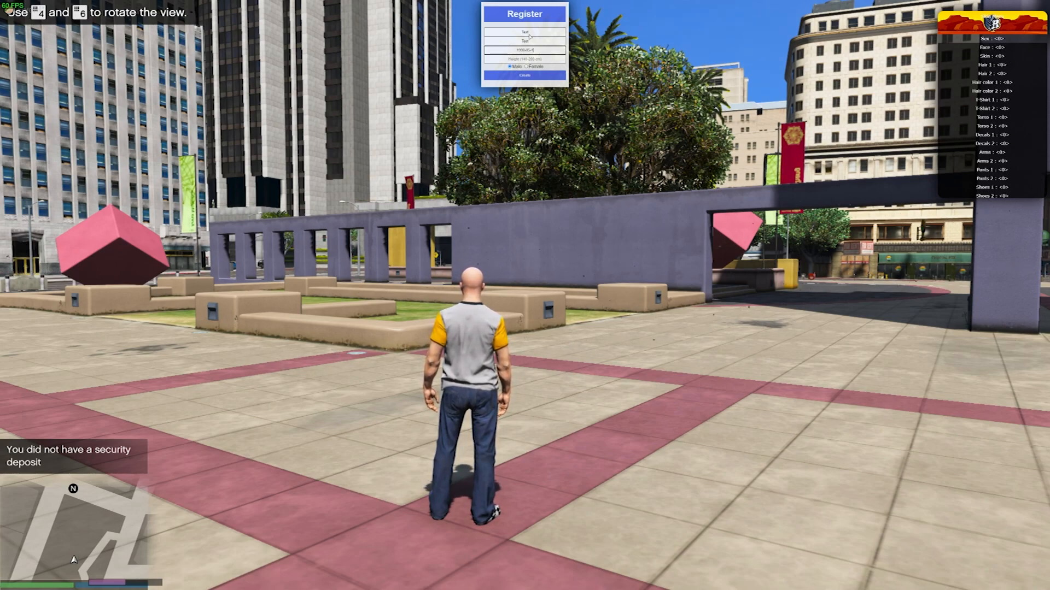
click(534, 59)
text(186)
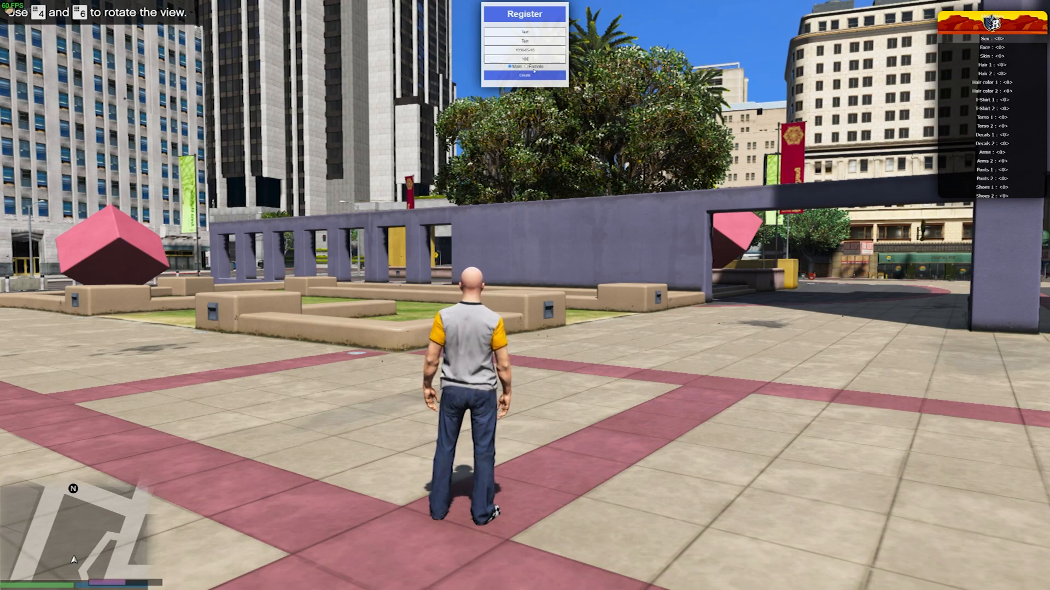
click(524, 75)
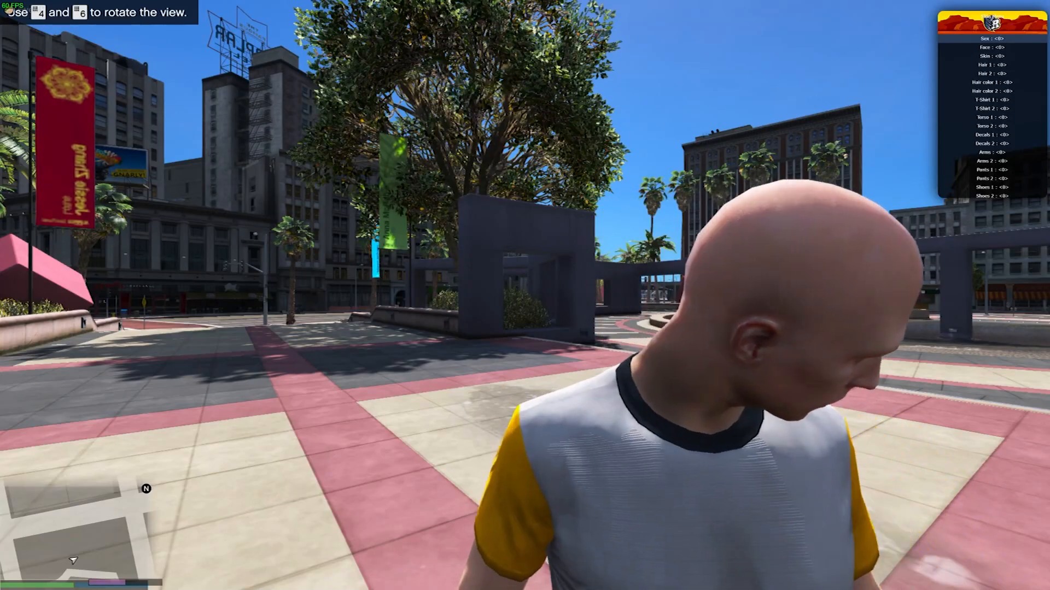
Close the appearance menu, walk forward, and open the full-screen pause map.
key(Return)
key(w)
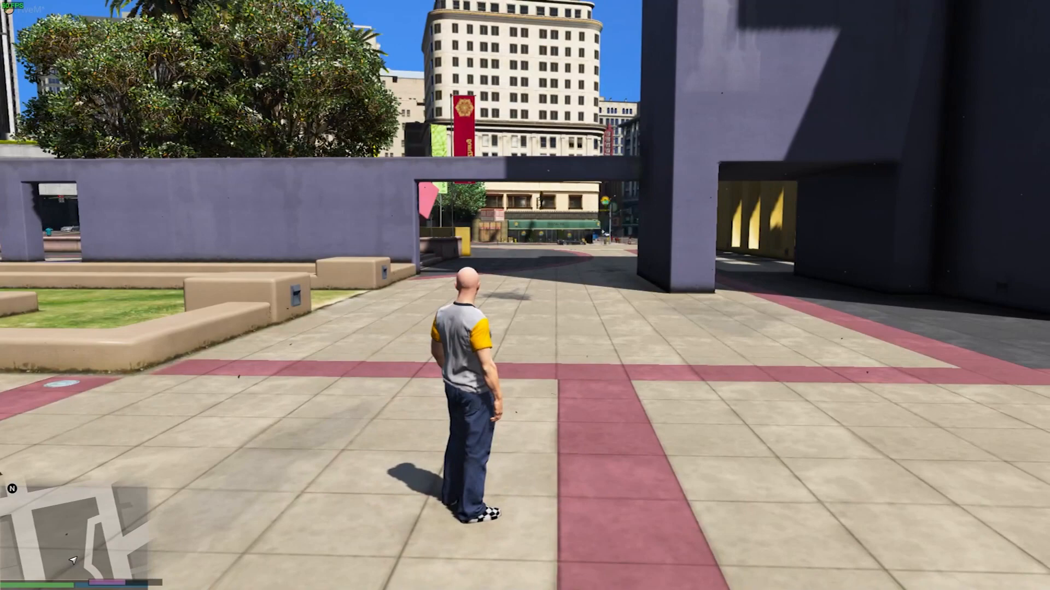
key(Escape)
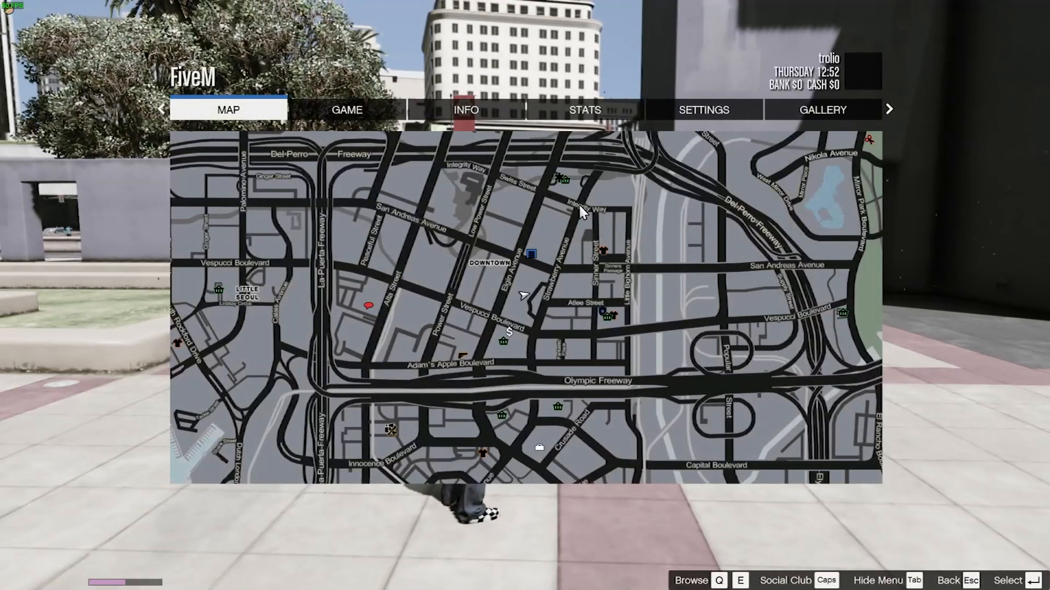
click(578, 203)
scroll(589, 159, down, 2)
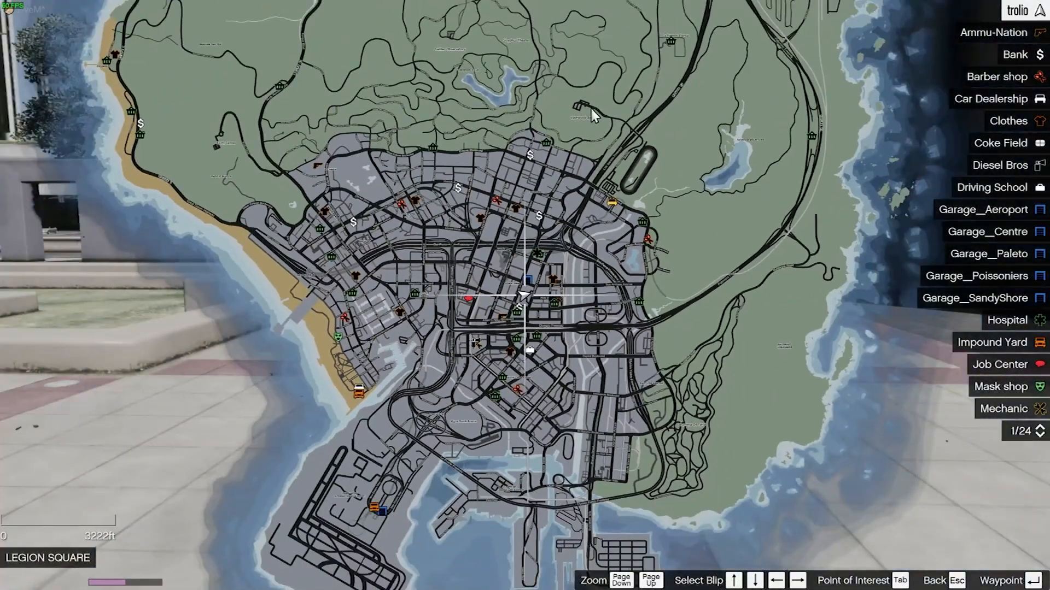
scroll(1009, 87, down, 14)
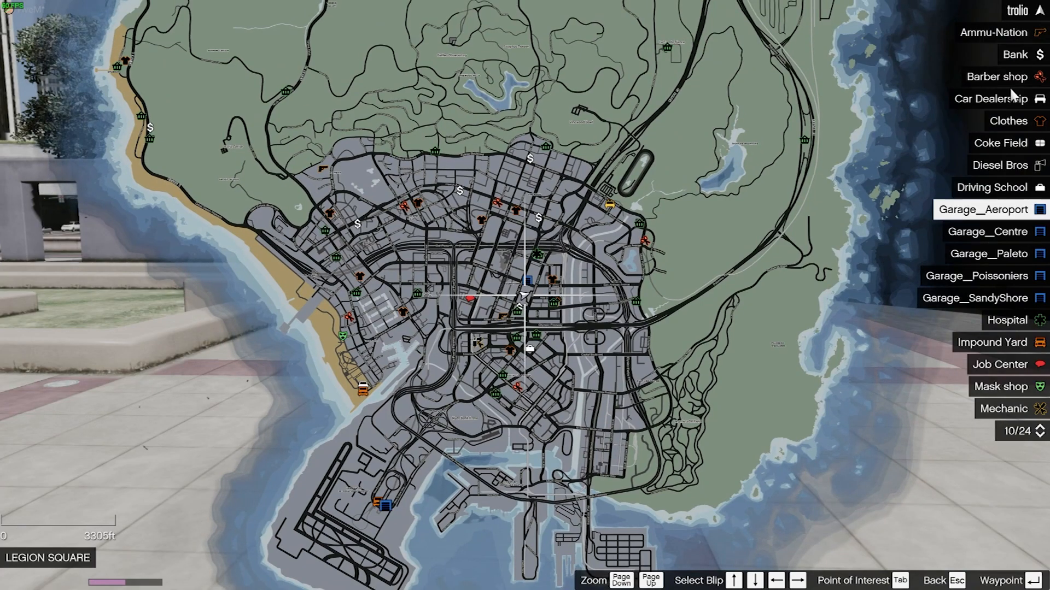
scroll(1001, 110, down, 13)
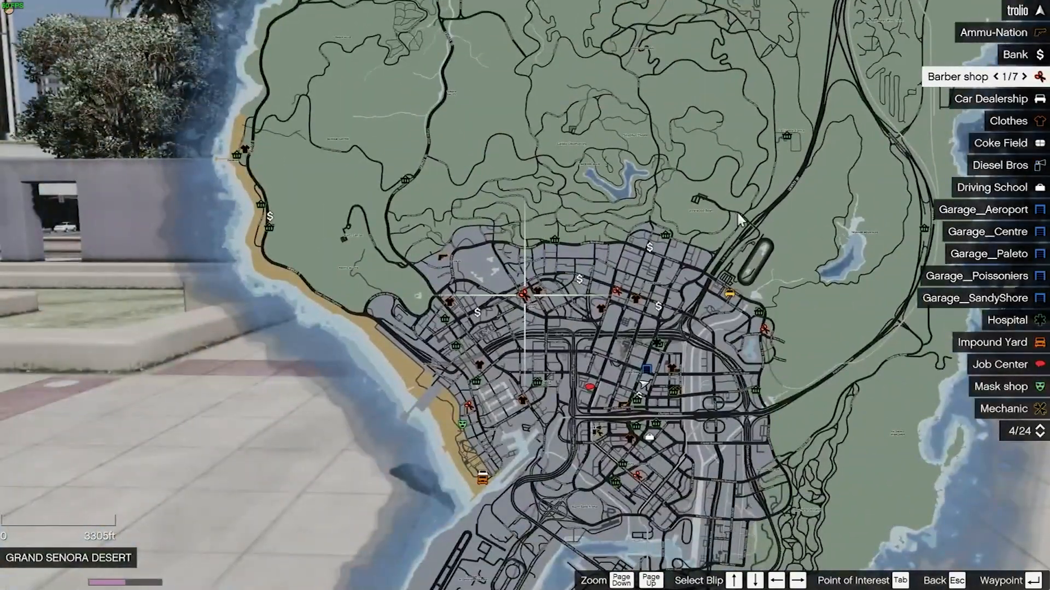
Browse the map's markers, selecting the central garage and the Impound Yard.
drag(730, 284, 614, 162)
click(530, 250)
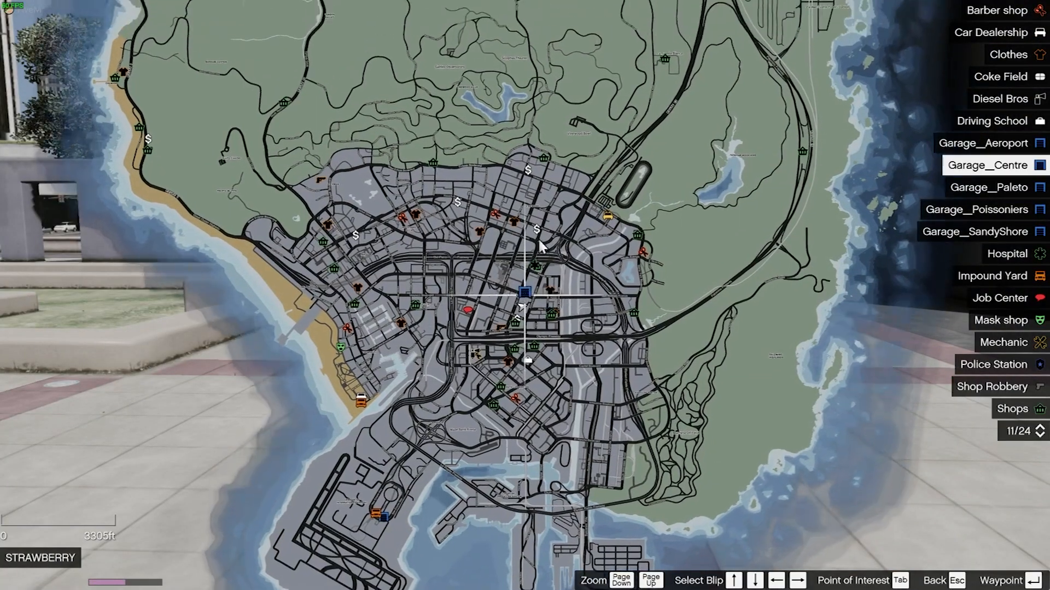
scroll(546, 265, up, 5)
scroll(544, 266, down, 5)
drag(540, 256, 473, 309)
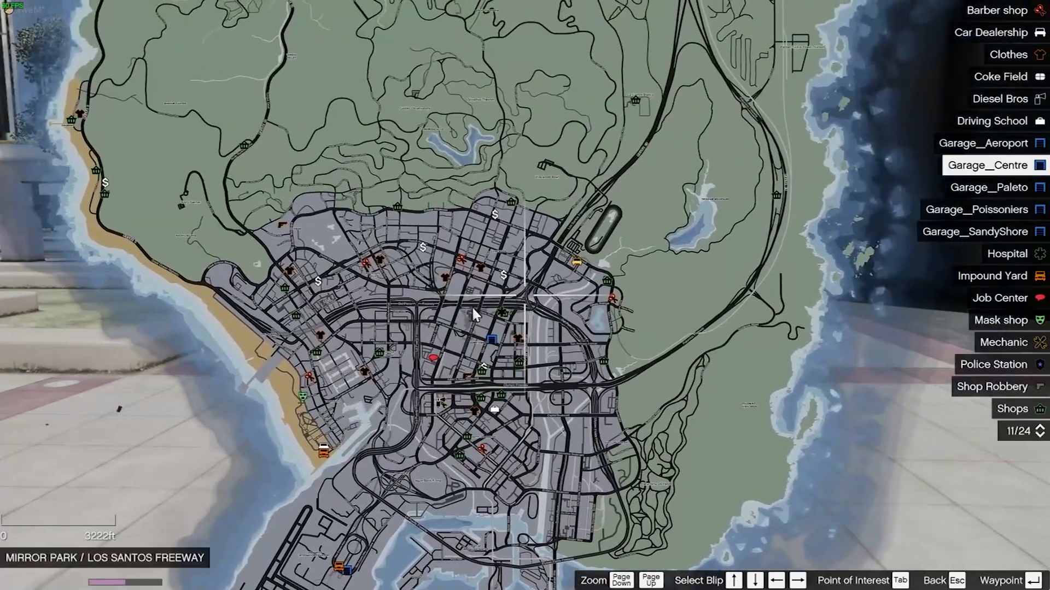
drag(561, 80, 527, 340)
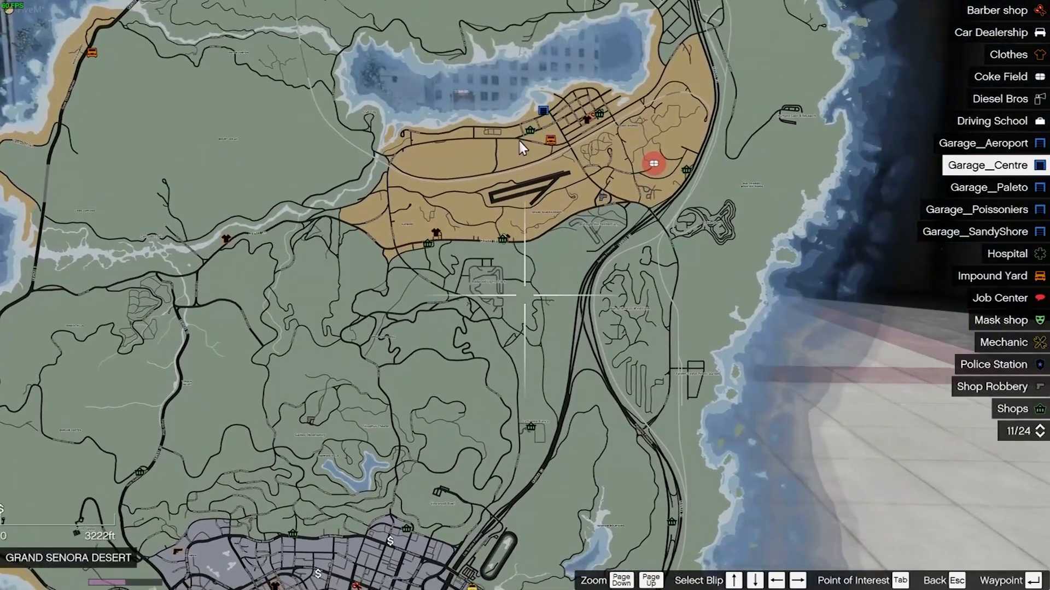
click(550, 137)
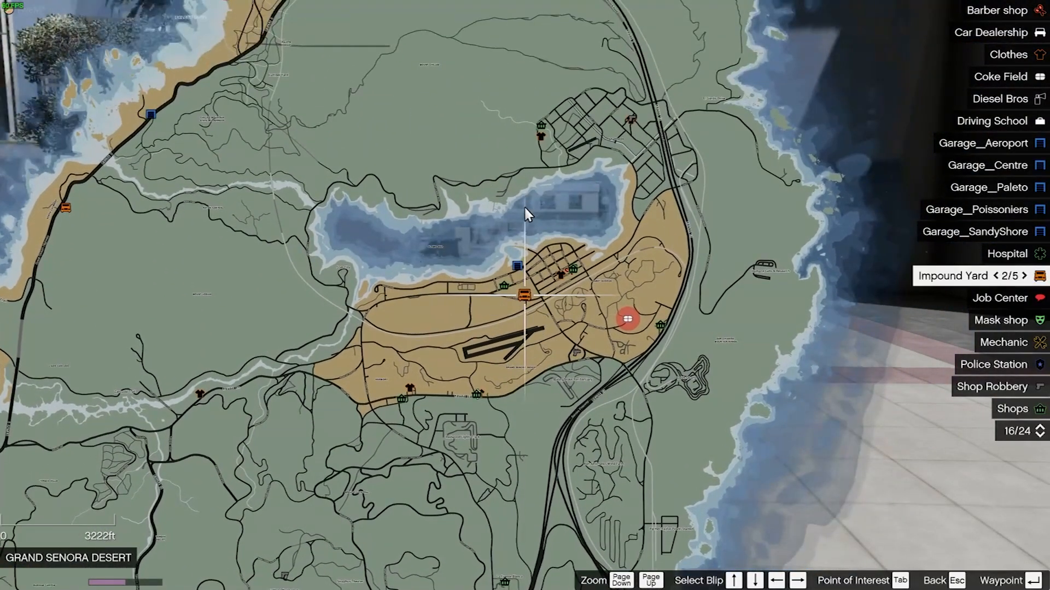
Leave the map and walk the character around Legion Square.
drag(533, 349, 623, 15)
drag(523, 297, 546, 187)
key(Escape)
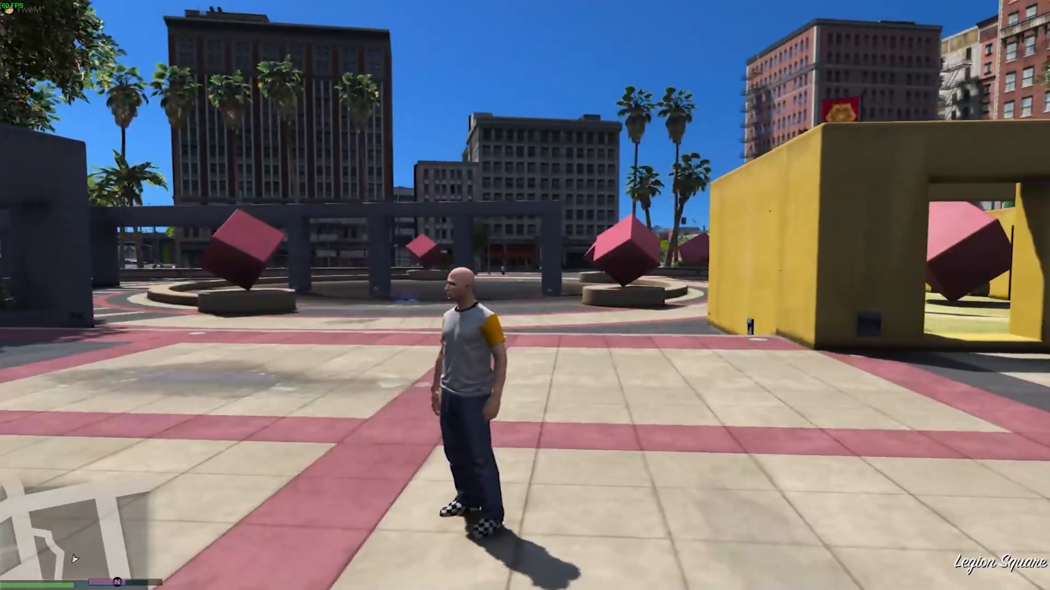
key(s)
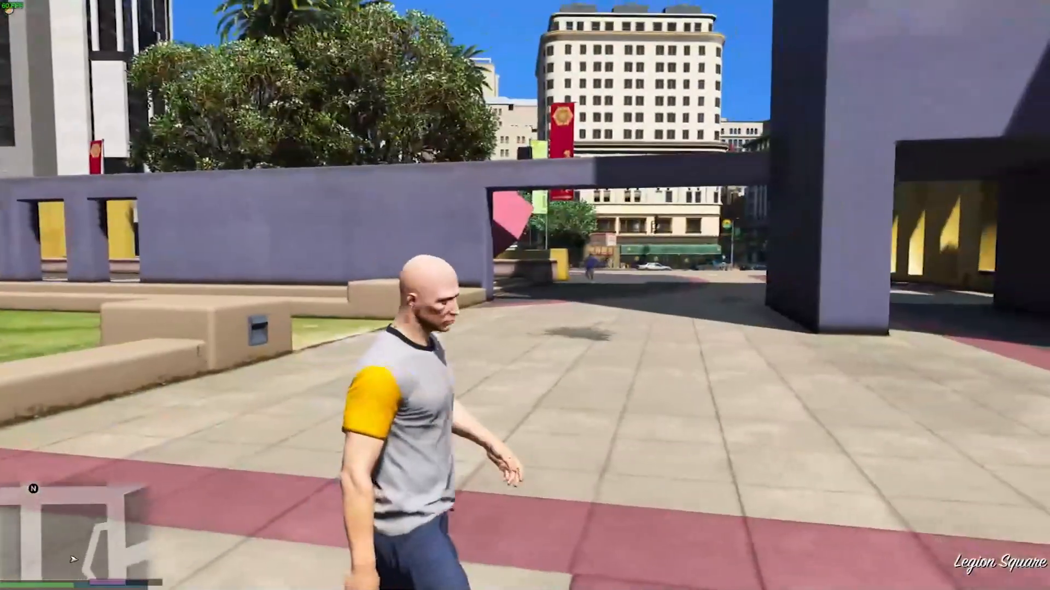